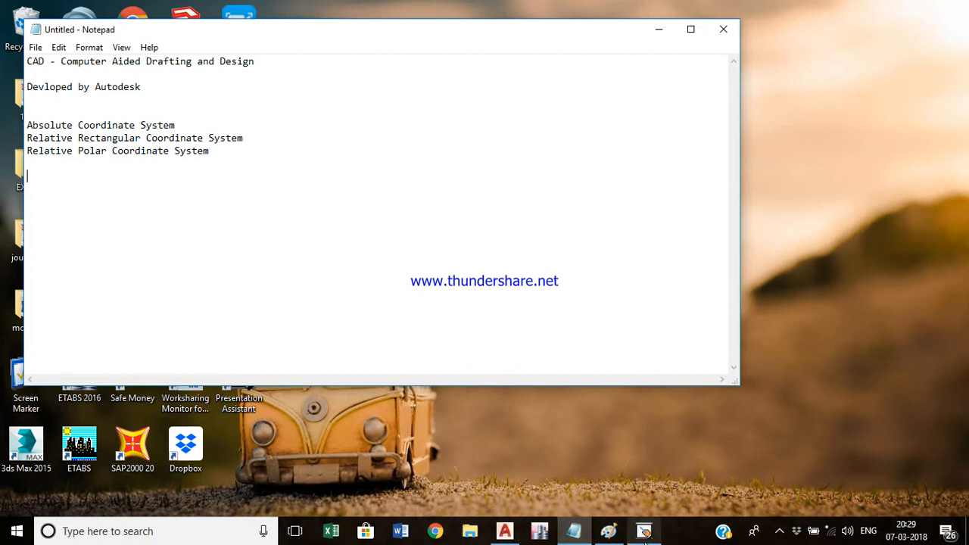
- Switch to Presentation Assistant, the whiteboard showing the X and Y axes with the 0,0 origin
click(644, 531)
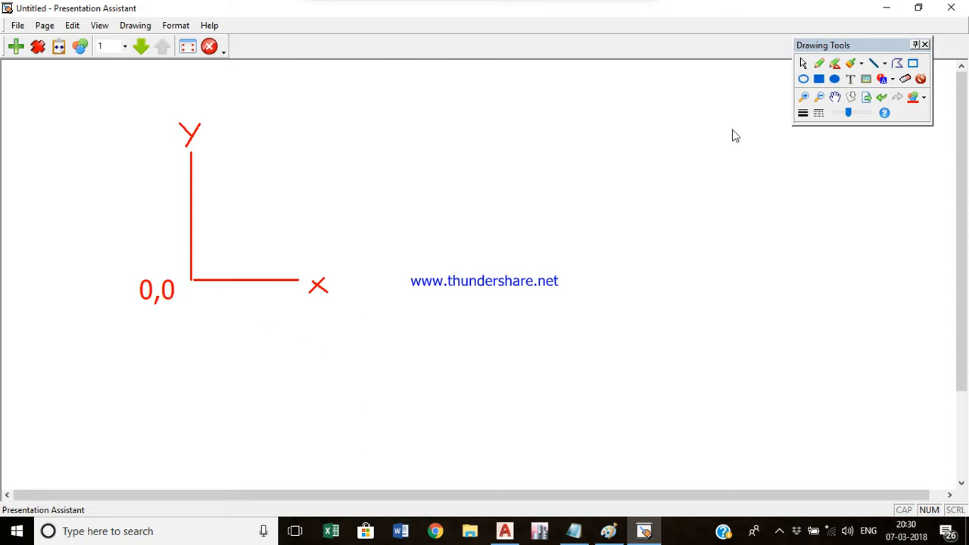
click(849, 64)
click(254, 225)
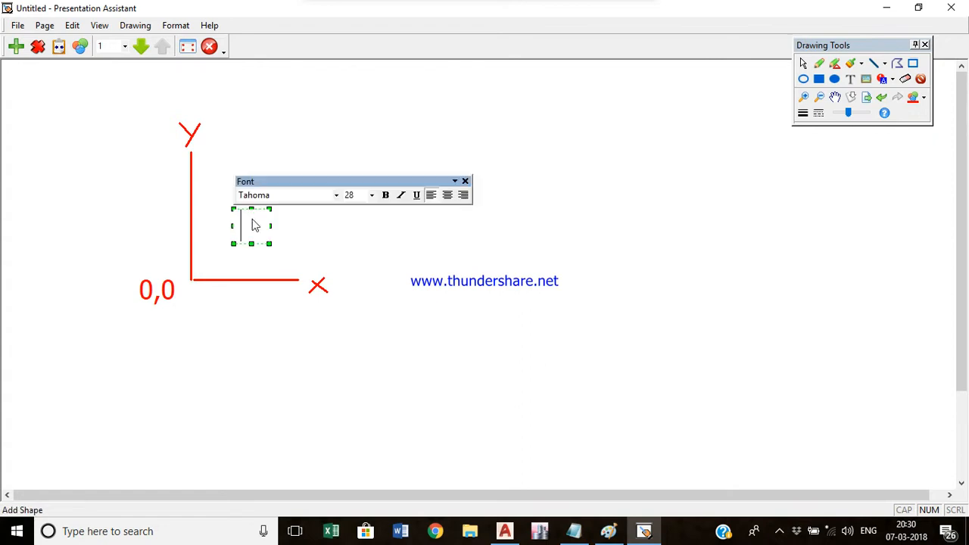
click(465, 181)
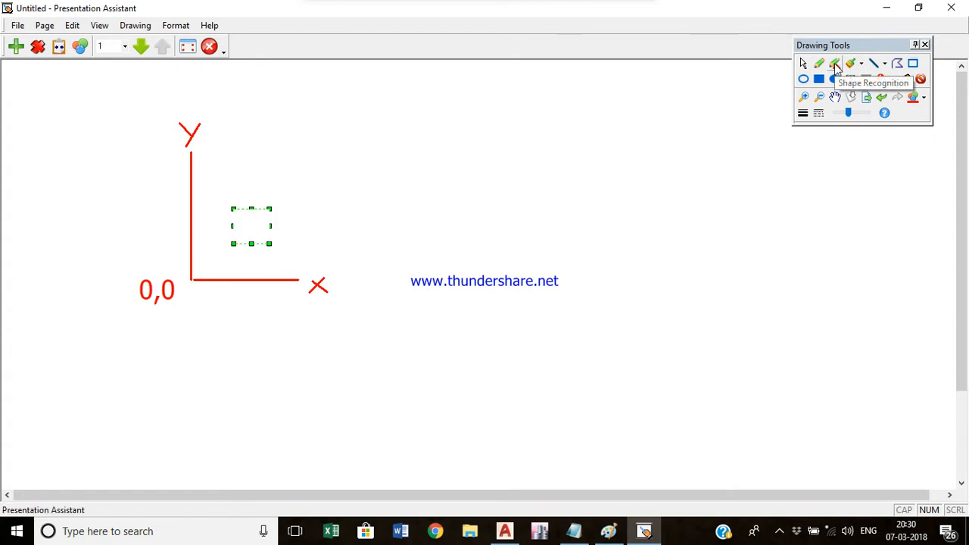
click(835, 64)
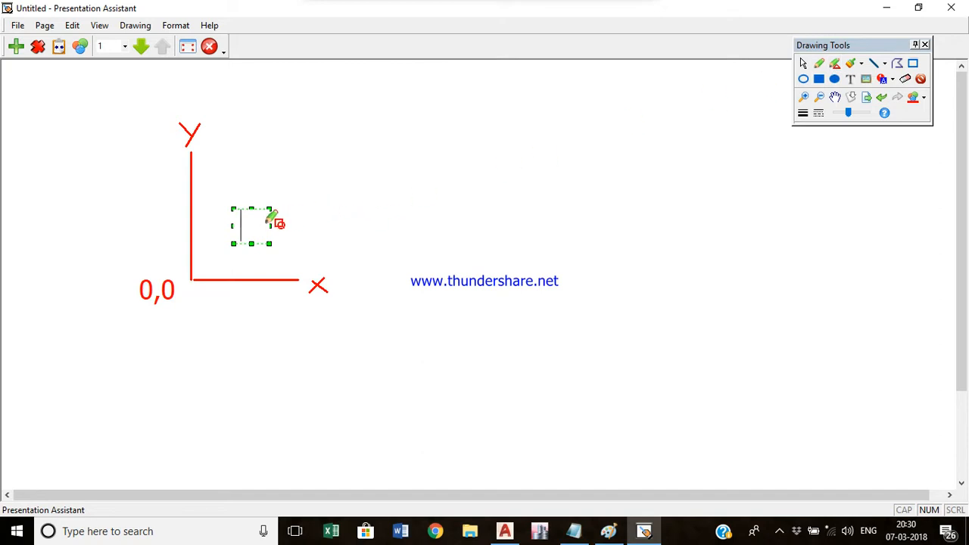
click(335, 215)
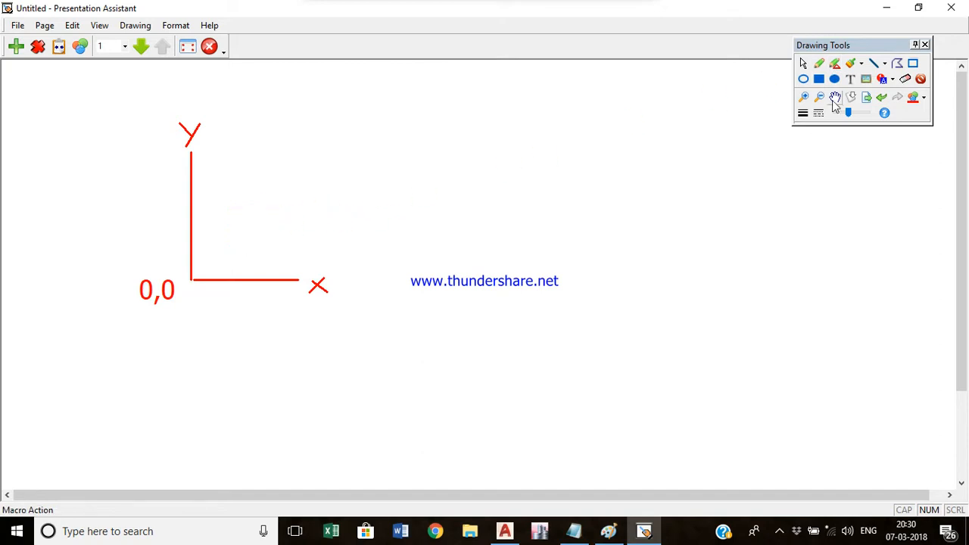
click(261, 224)
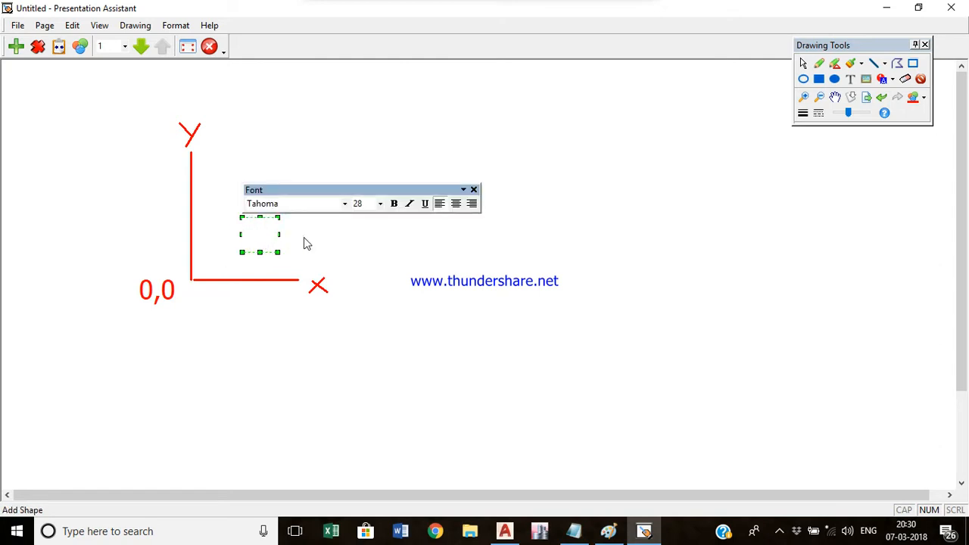
click(475, 190)
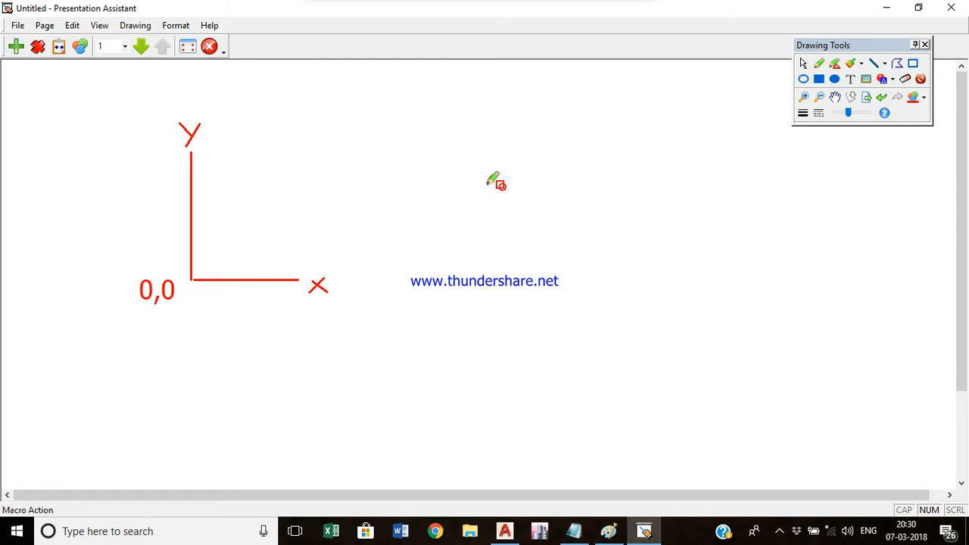
- Draw a freehand diagonal line from the 0,0 origin up and to the right
click(820, 64)
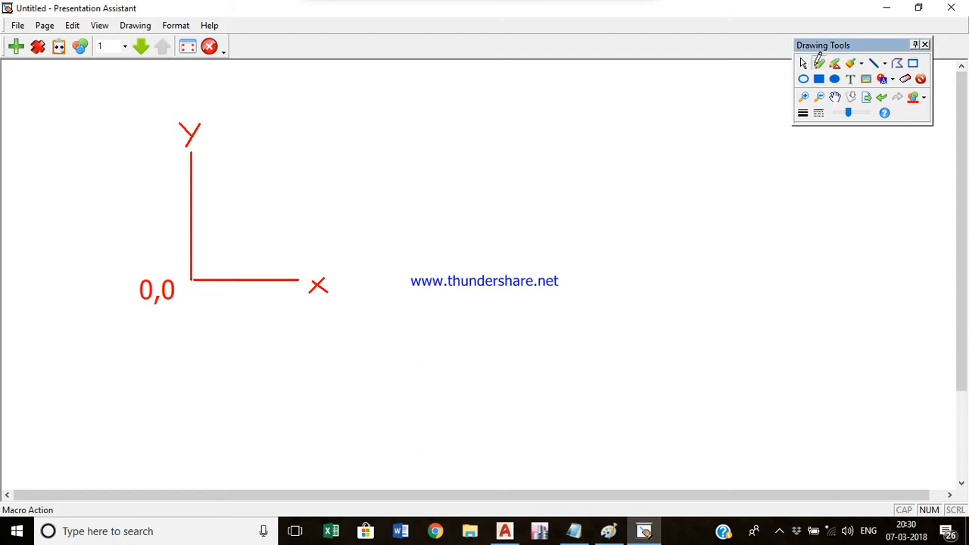
click(257, 212)
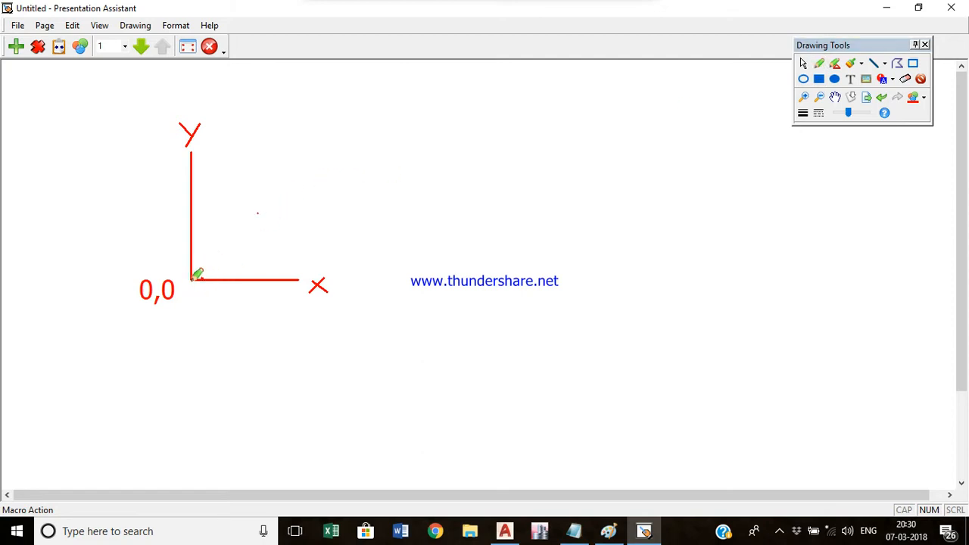
drag(192, 279, 254, 214)
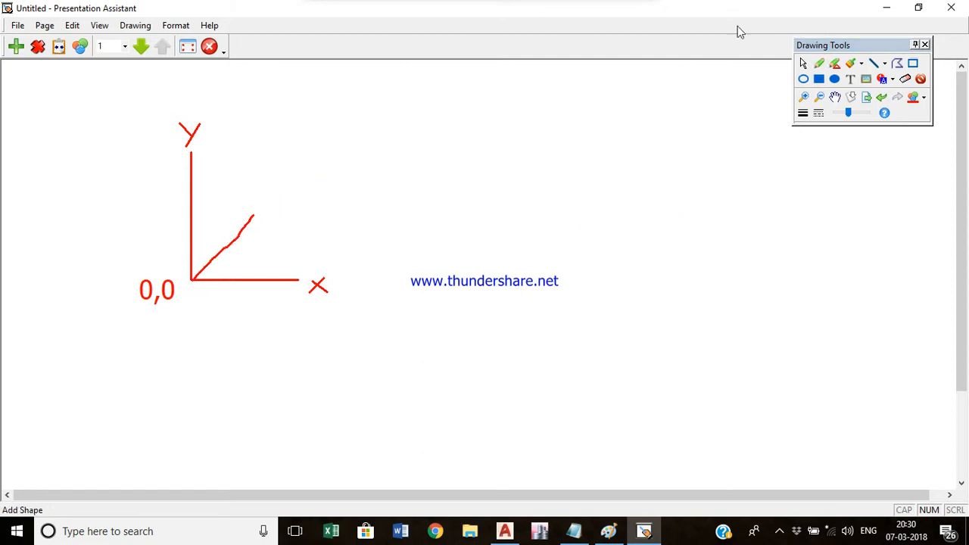
- Add a text label 2,2 at the upper end of the diagonal line
click(835, 64)
click(258, 207)
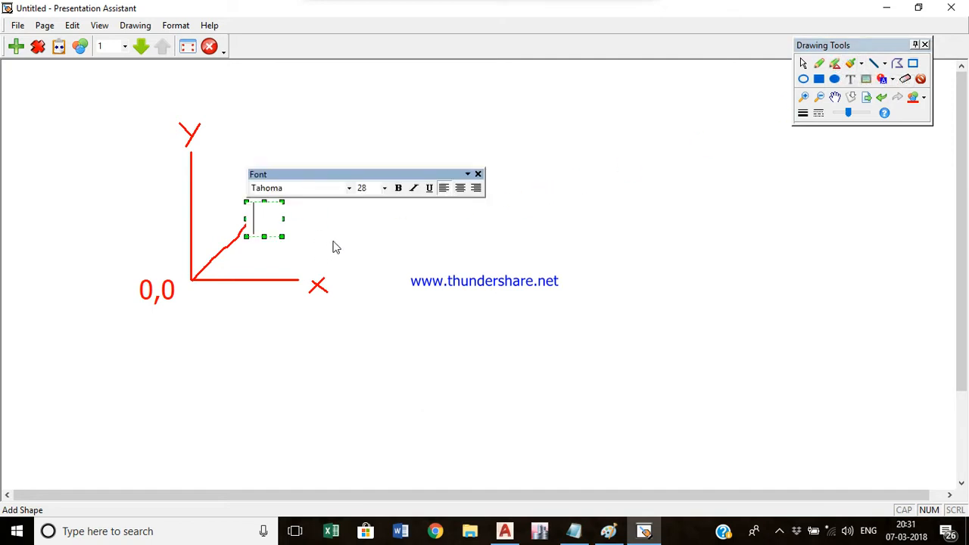
text(2,2)
click(447, 210)
click(821, 60)
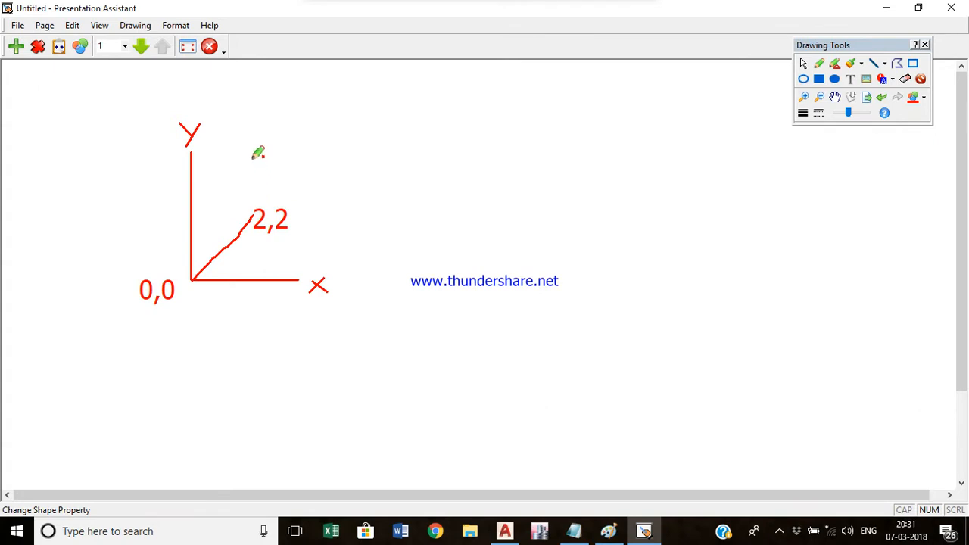
- Draw a freehand vertical line upward from the 2,2 point, undoing a stray stroke
drag(256, 208, 255, 156)
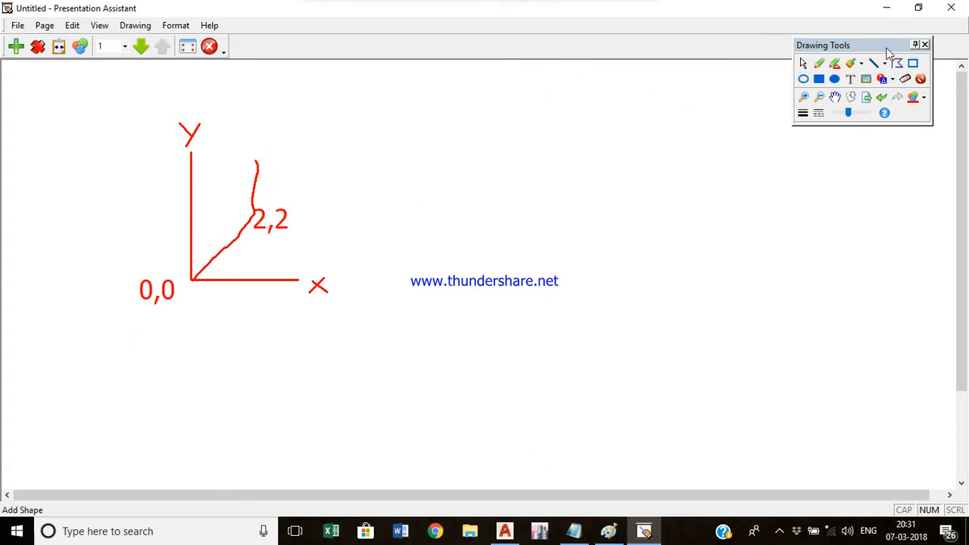
mouse_move(261, 139)
mouse_down()
mouse_move(269, 154)
mouse_move(291, 159)
mouse_up()
key(ctrl+z)
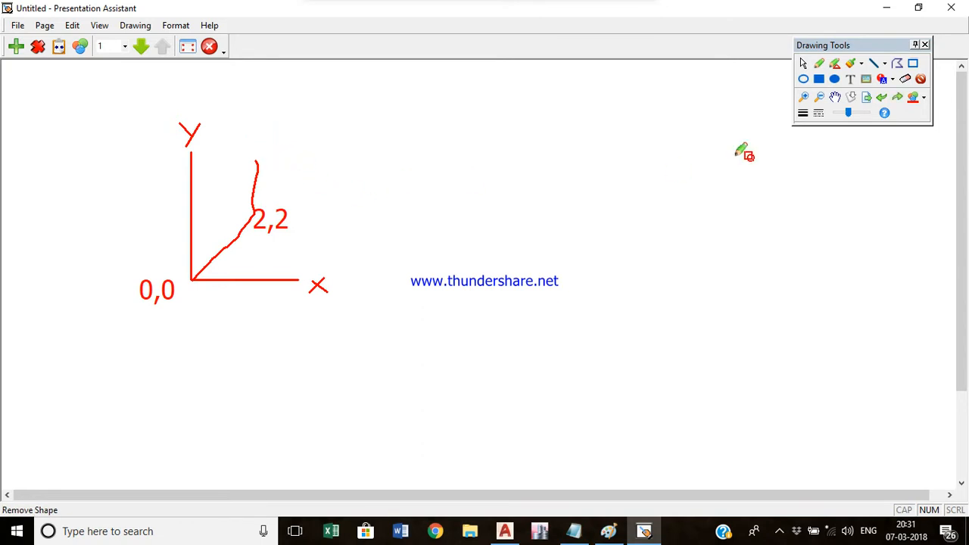
- Add a text label 2,3 at the top of the vertical line
click(838, 65)
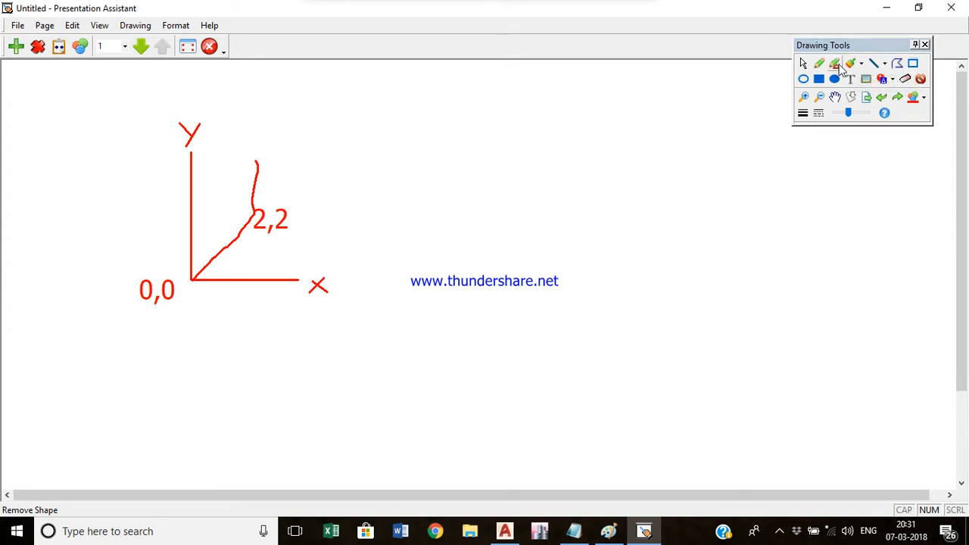
click(271, 153)
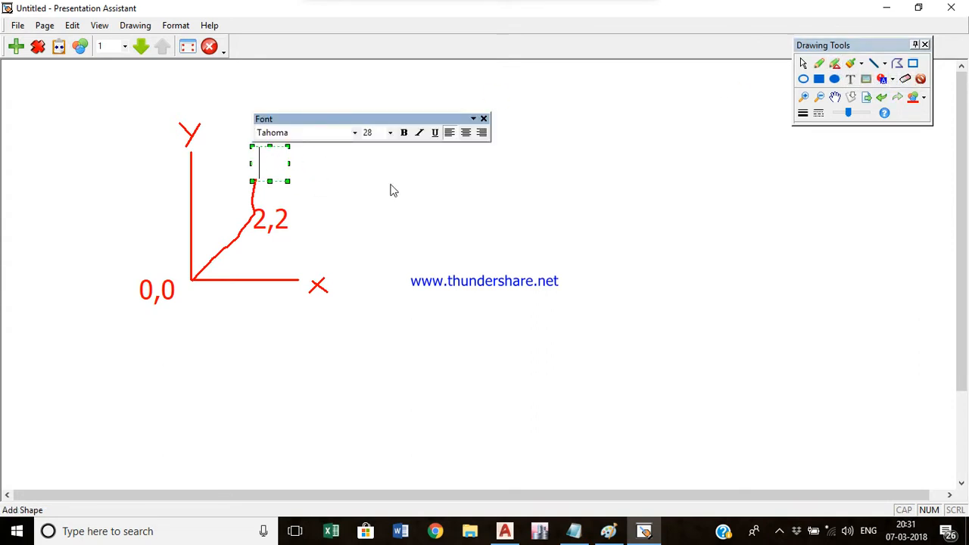
text(2,3)
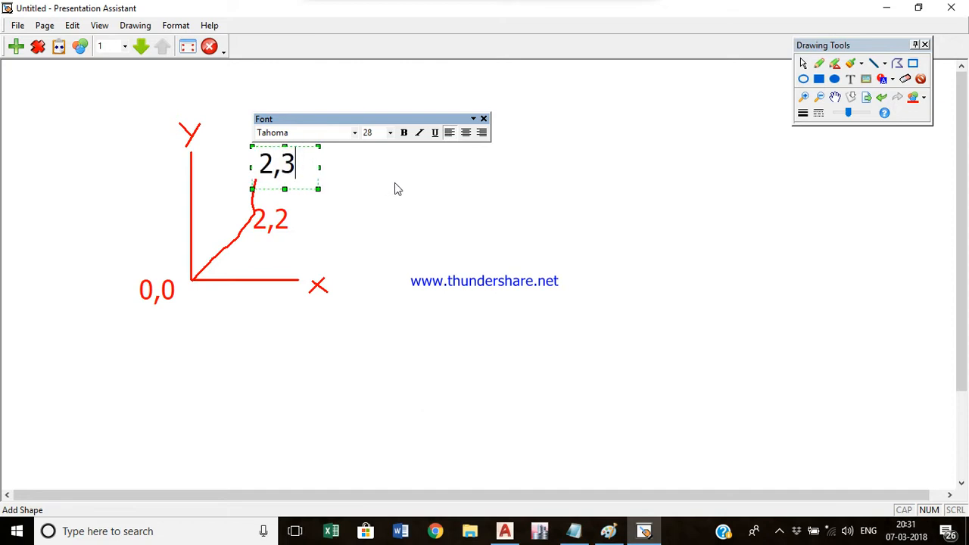
click(395, 182)
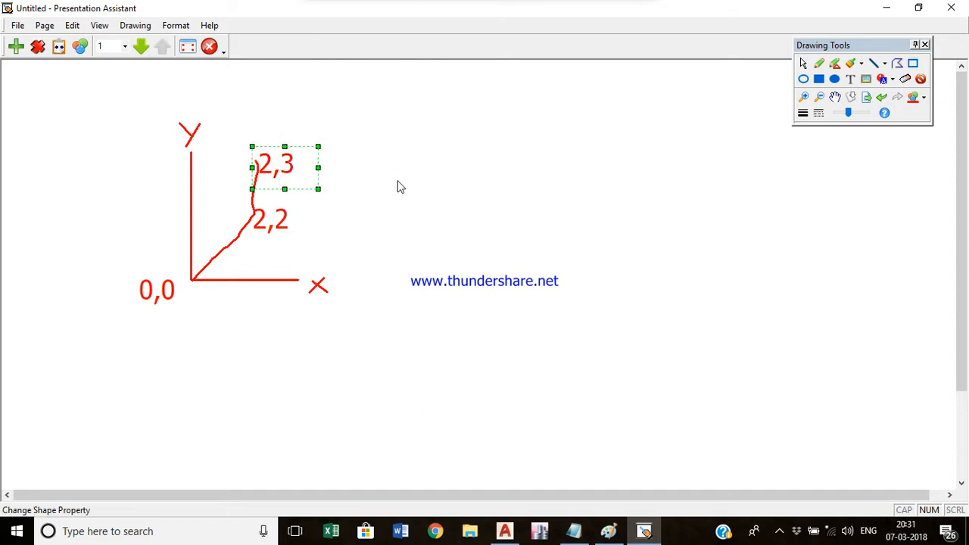
click(399, 181)
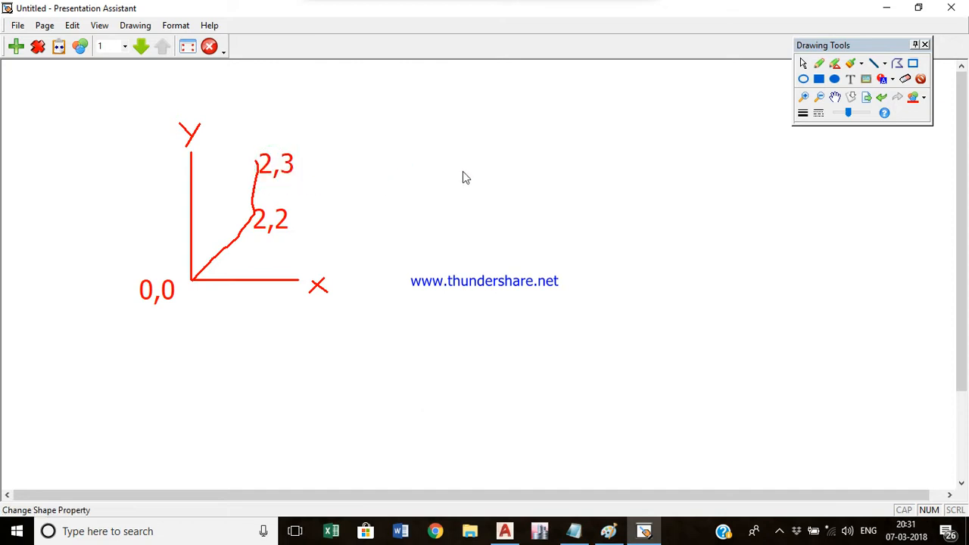
- Handwrite X,Y in the empty area above the axes
click(857, 64)
mouse_move(447, 155)
mouse_down()
mouse_move(464, 137)
mouse_move(465, 155)
mouse_move(494, 150)
mouse_move(490, 161)
mouse_up()
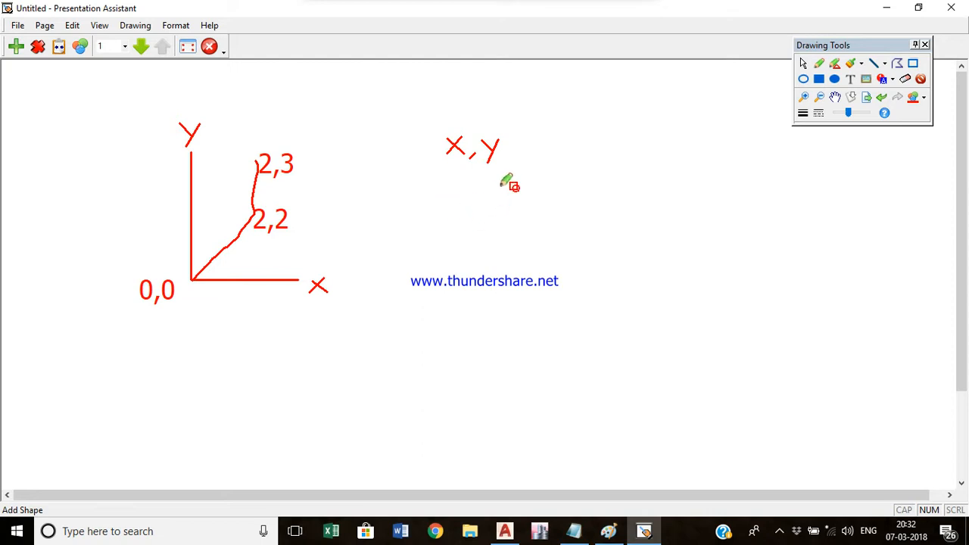
- Undo all the drawn lines, labels and handwriting back to the bare axes
key(ctrl+z)
key(ctrl+z)
key(ctrl+z)
key(ctrl+z)
key(ctrl+z)
key(ctrl+z)
key(ctrl+z)
key(ctrl+z)
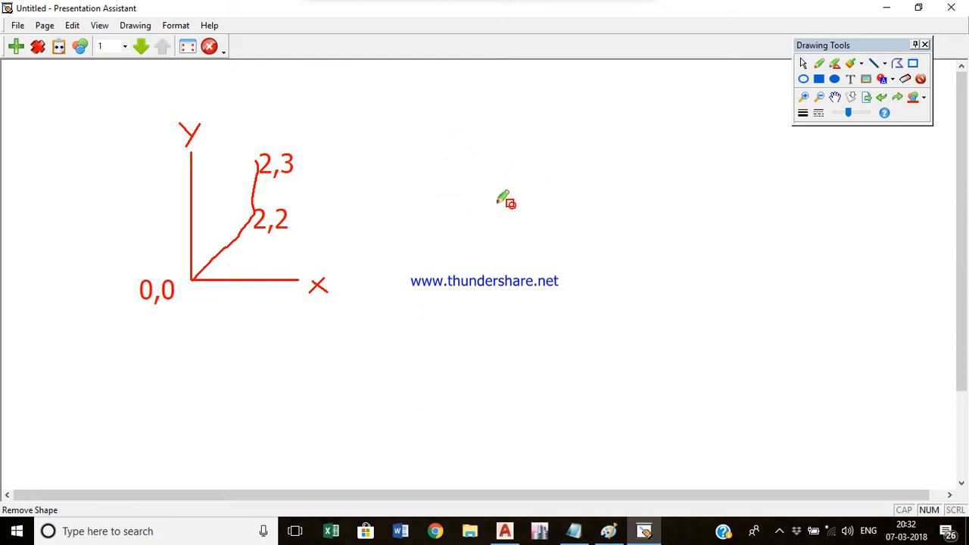
key(ctrl+z)
key(ctrl+z)
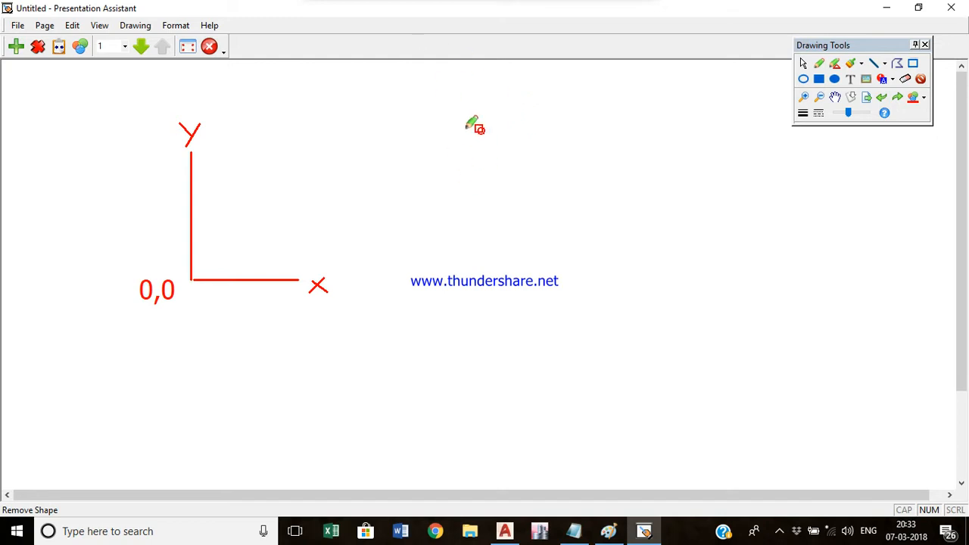
- Handwrite the relative coordinate format @ X,Y near the top of the canvas
mouse_move(465, 121)
mouse_down()
mouse_move(459, 125)
mouse_move(493, 123)
mouse_move(441, 123)
mouse_move(494, 139)
mouse_up()
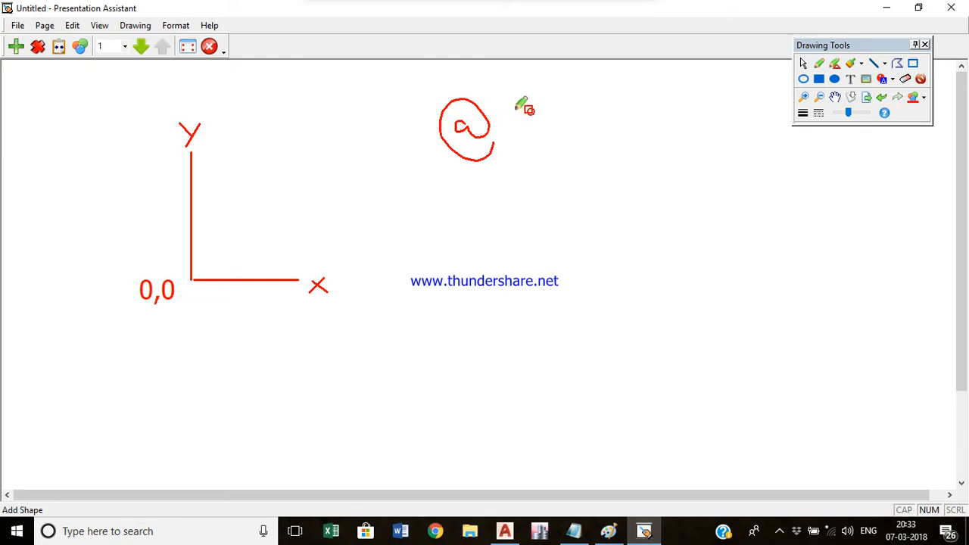
mouse_move(543, 110)
mouse_down()
mouse_move(521, 138)
mouse_move(527, 122)
mouse_move(555, 143)
mouse_move(580, 131)
mouse_move(573, 149)
mouse_up()
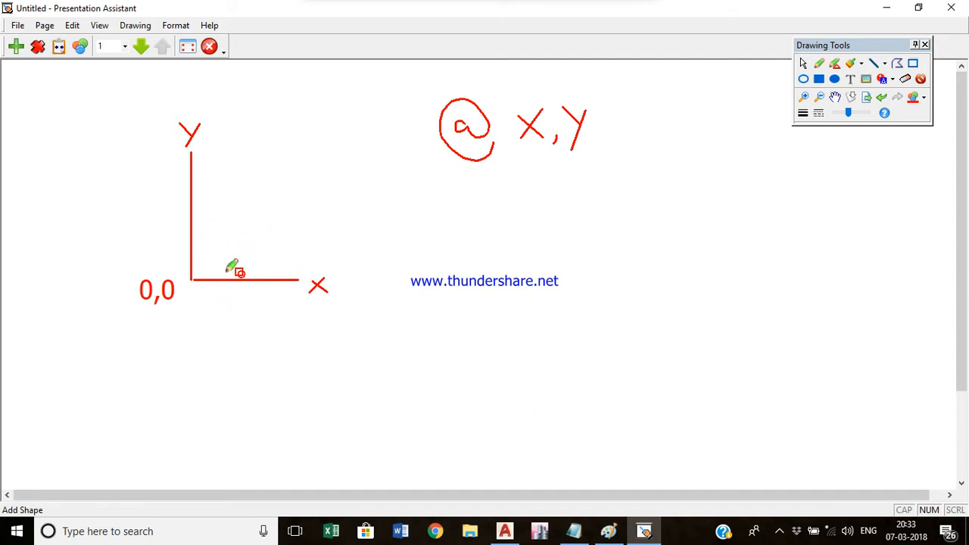
- Draw a freehand diagonal line from the 0,0 origin up and to the right
click(234, 228)
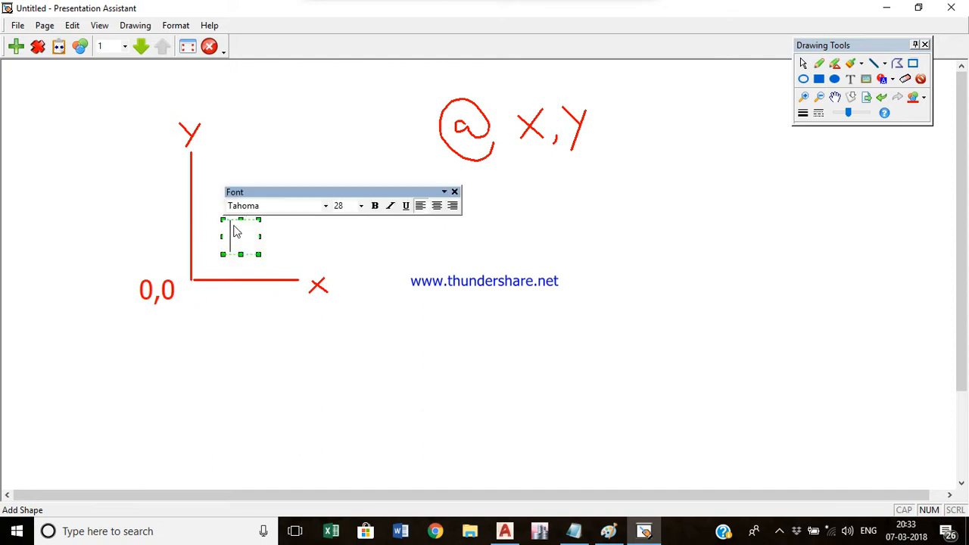
click(449, 225)
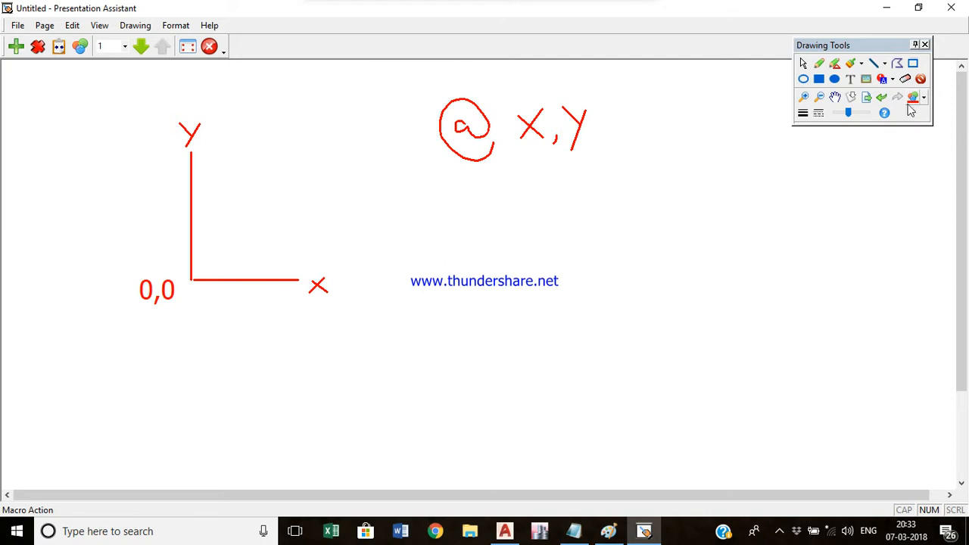
click(836, 65)
drag(194, 278, 244, 232)
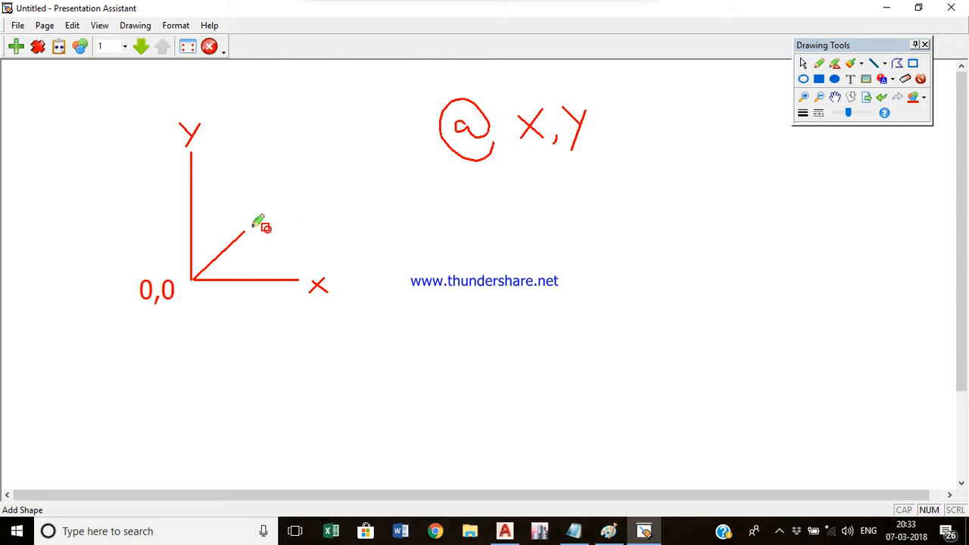
- Add a text label @2,2 at the upper end of the diagonal line
double_click(256, 227)
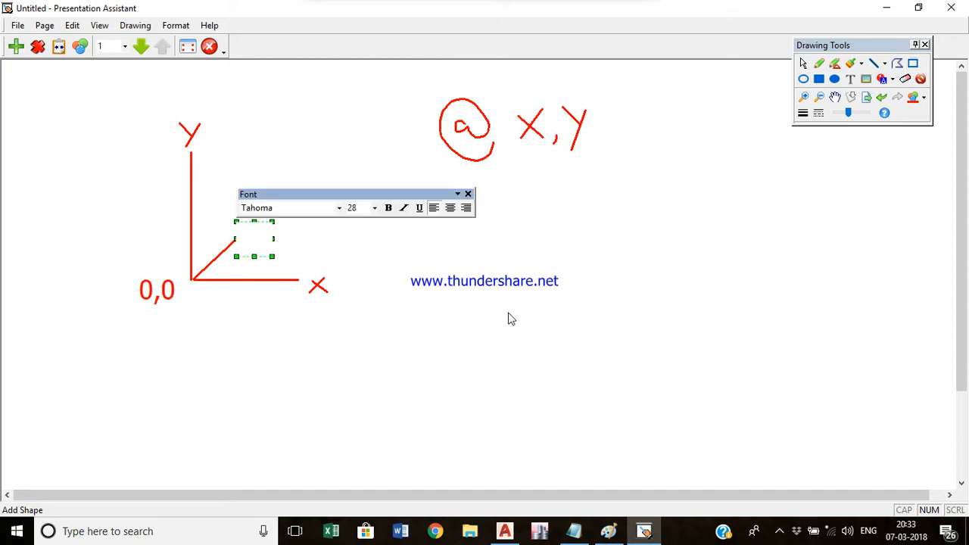
text(@)
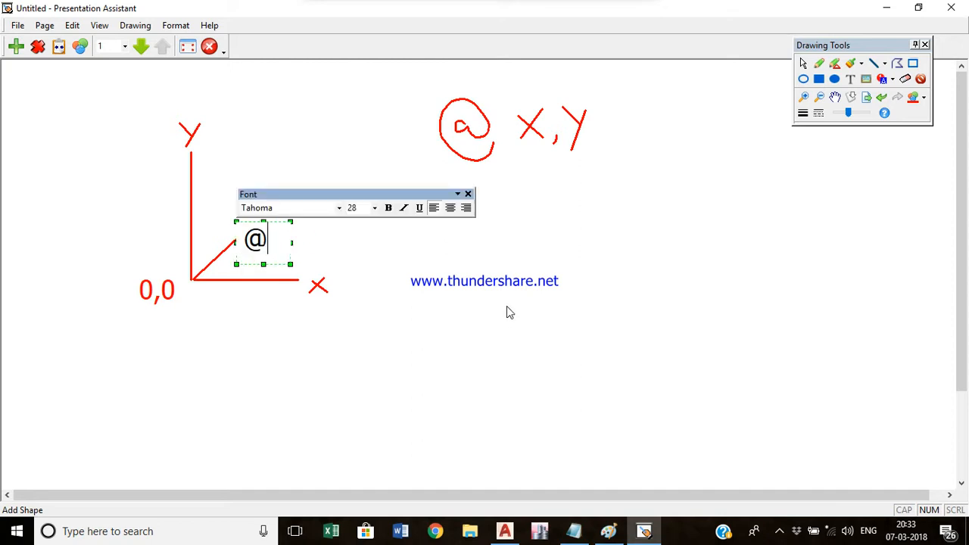
text(2,2)
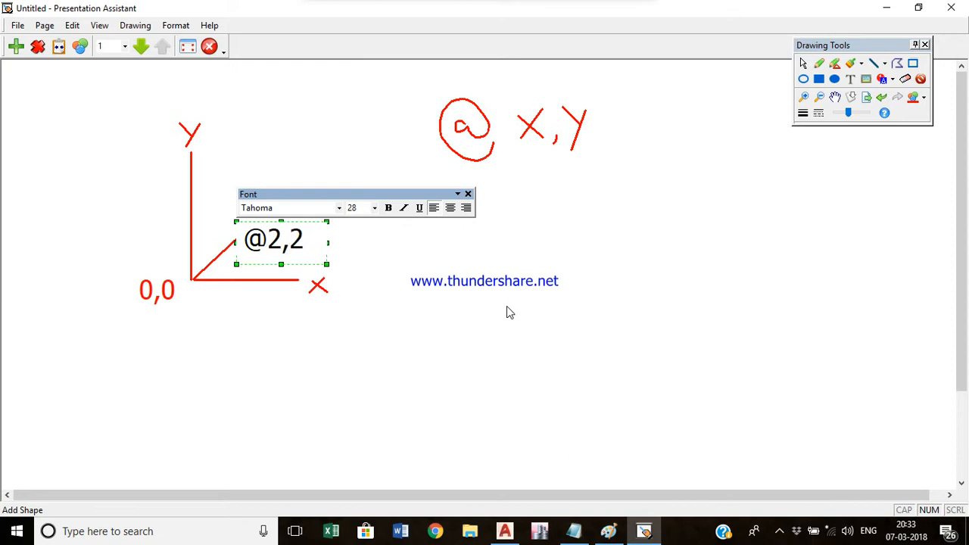
click(506, 306)
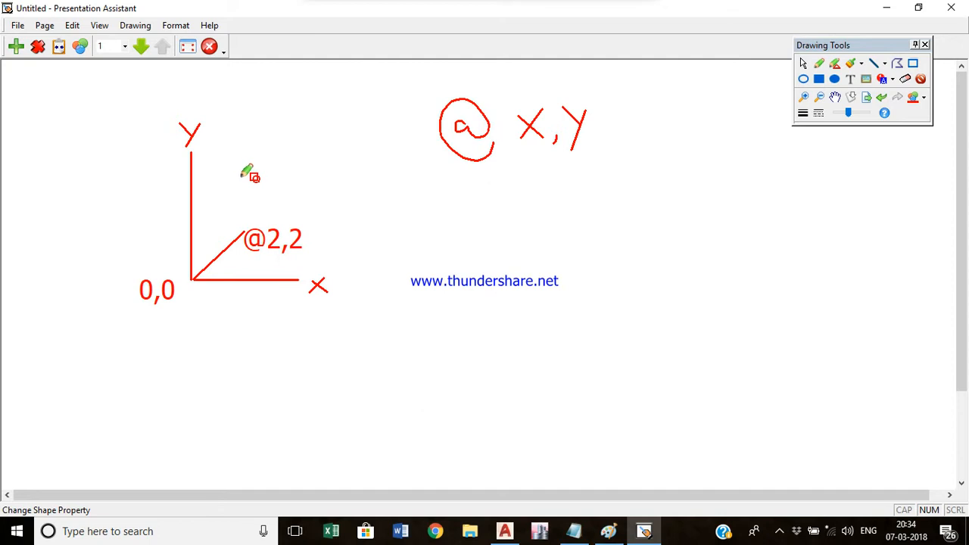
- Draw a vertical line up from the @2,2 point and label its top @0,1
drag(244, 230, 242, 182)
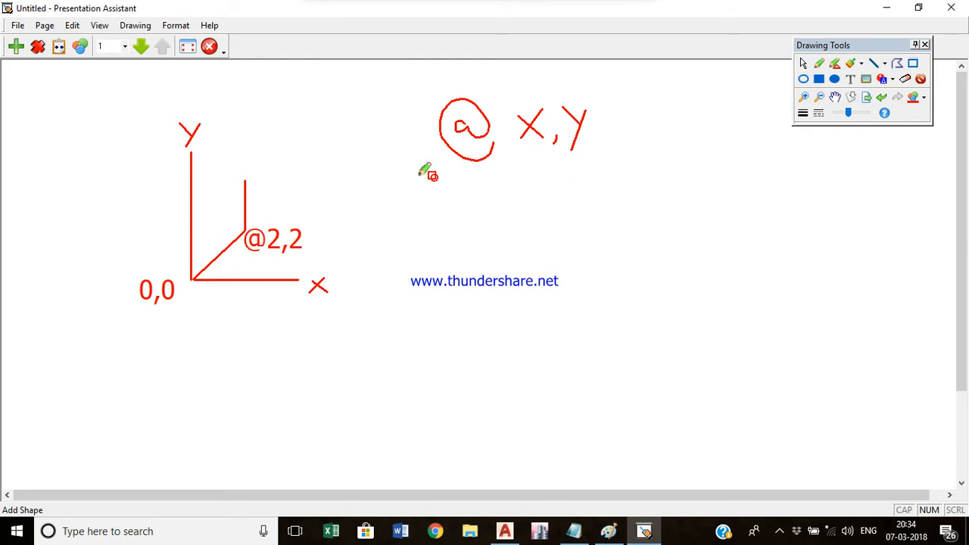
click(242, 176)
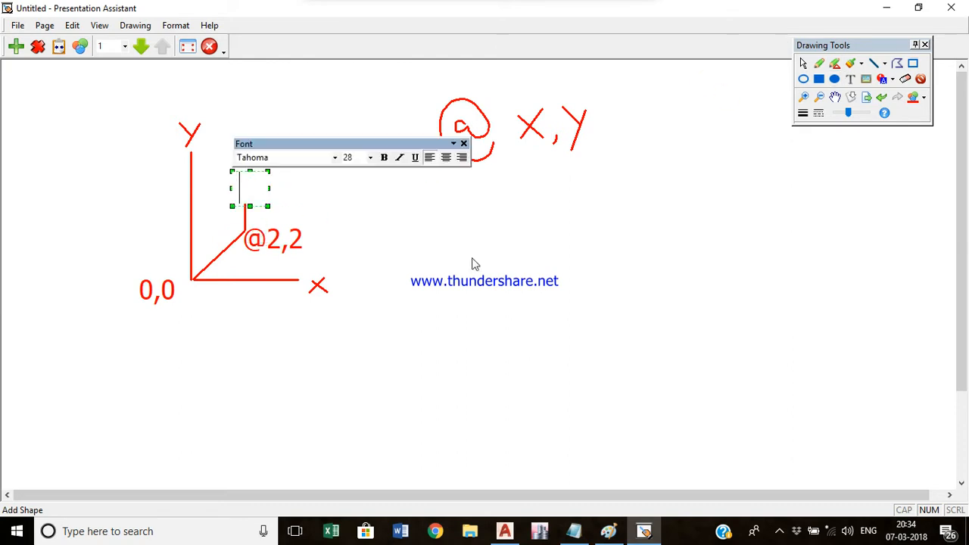
text(@)
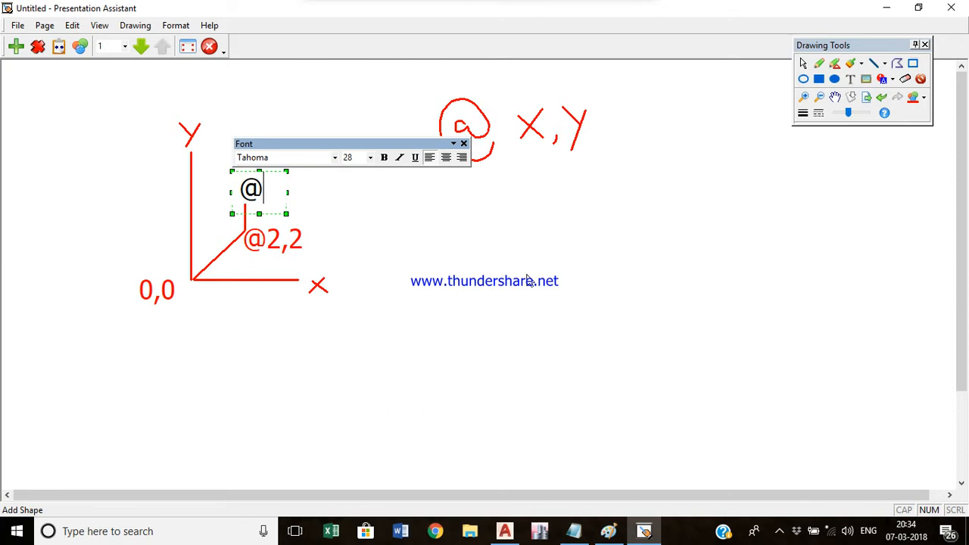
text(0,1)
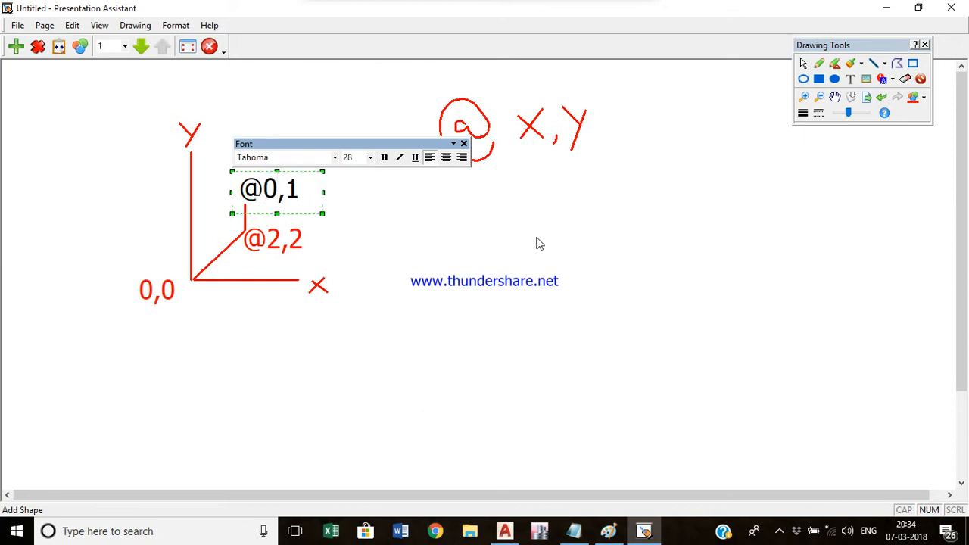
click(537, 243)
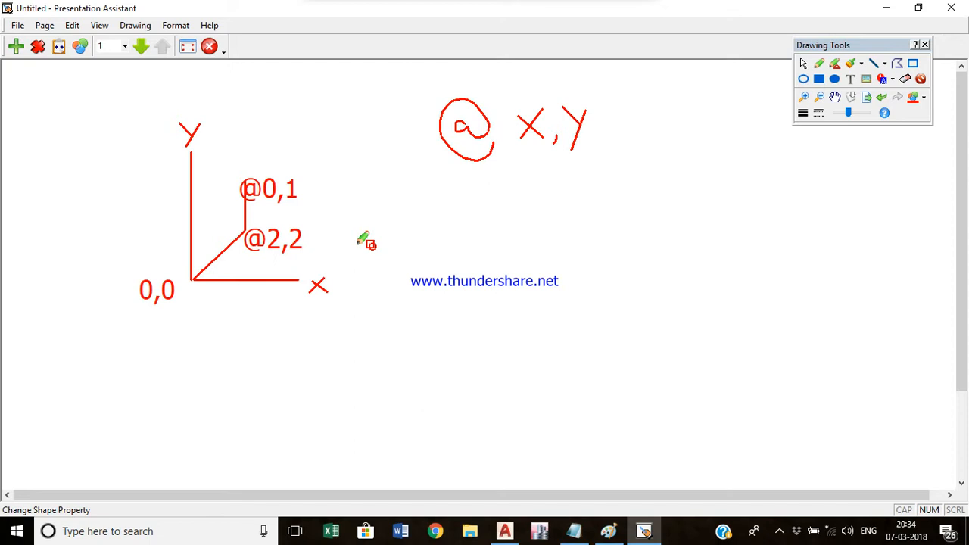
- Handwrite another @ below the @ X,Y label and add the text distance<angle beside it for the polar format
mouse_move(490, 220)
mouse_down()
mouse_move(515, 223)
mouse_move(502, 207)
mouse_move(491, 242)
mouse_move(517, 242)
mouse_up()
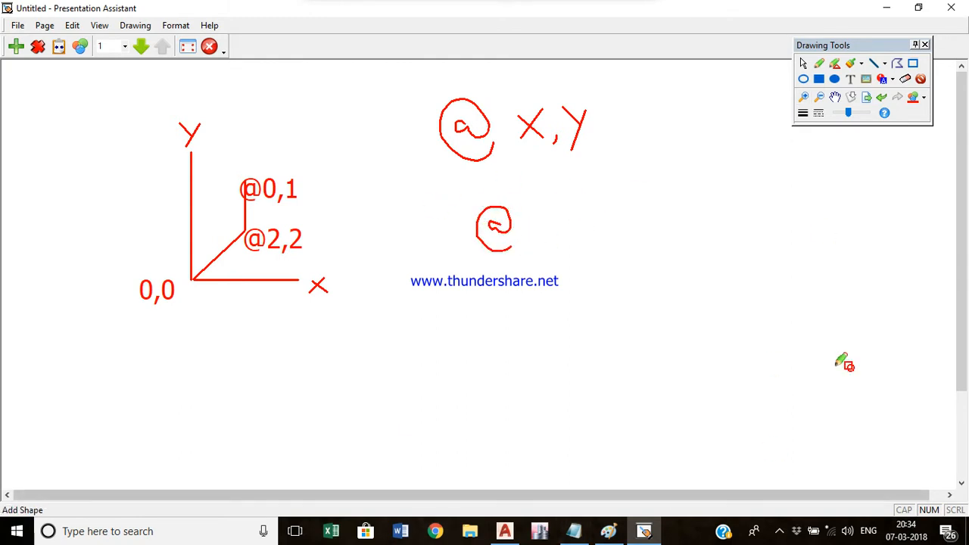
click(533, 237)
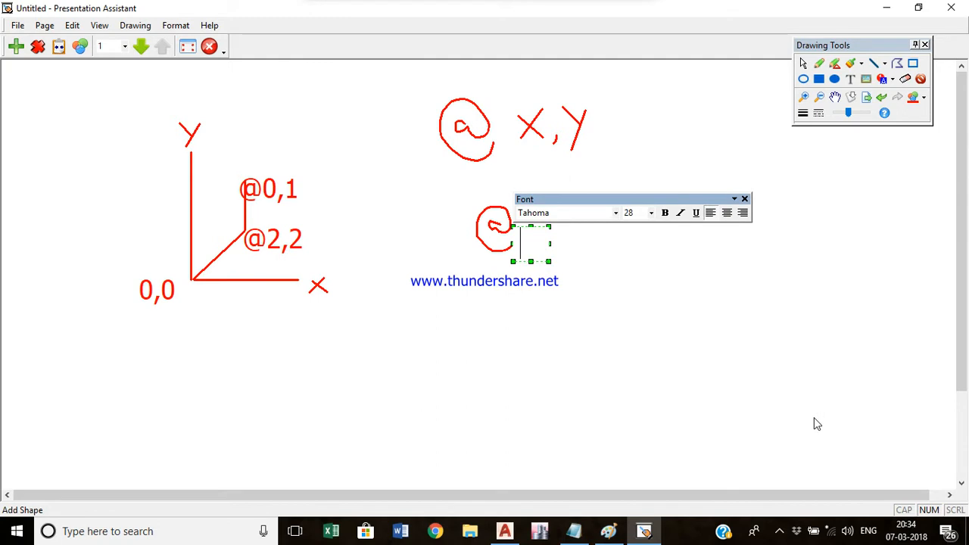
text(distan)
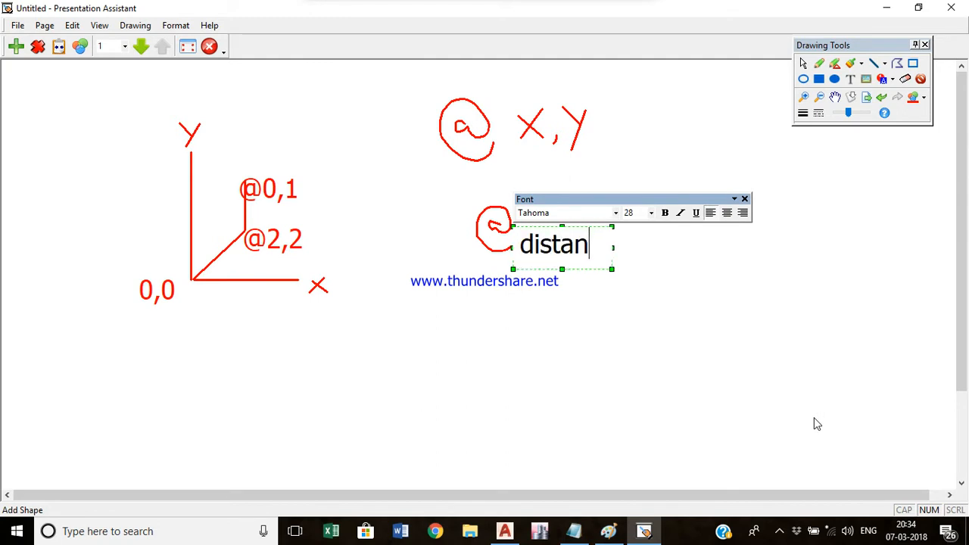
text(ce<)
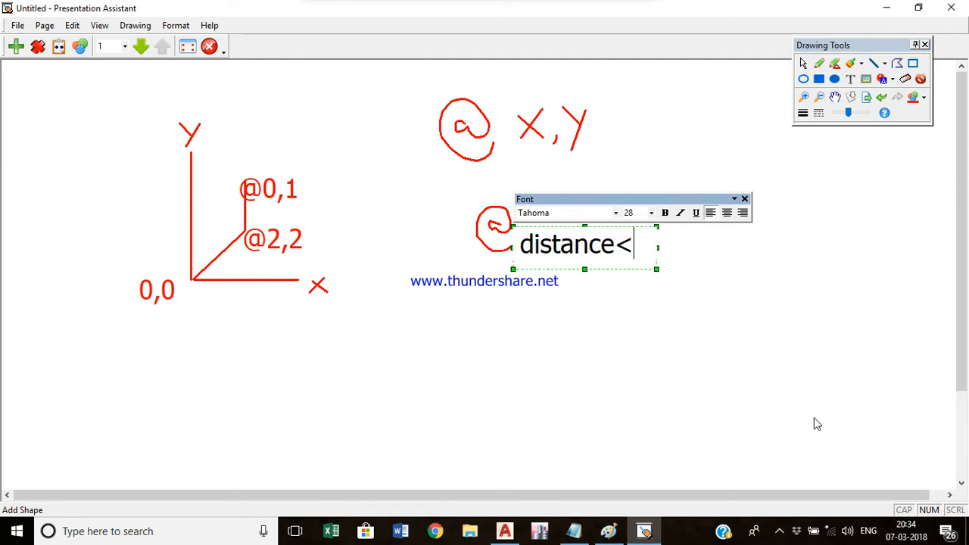
text(angle)
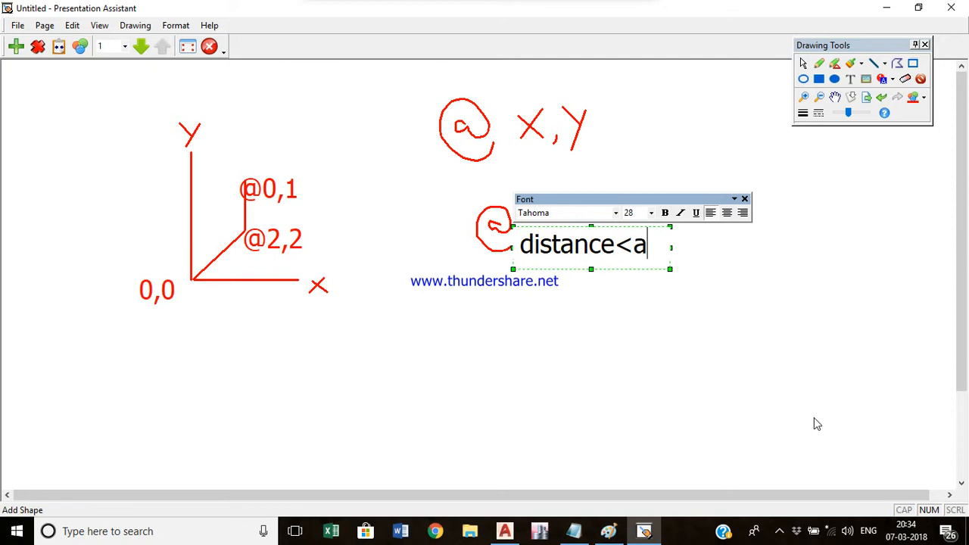
click(819, 418)
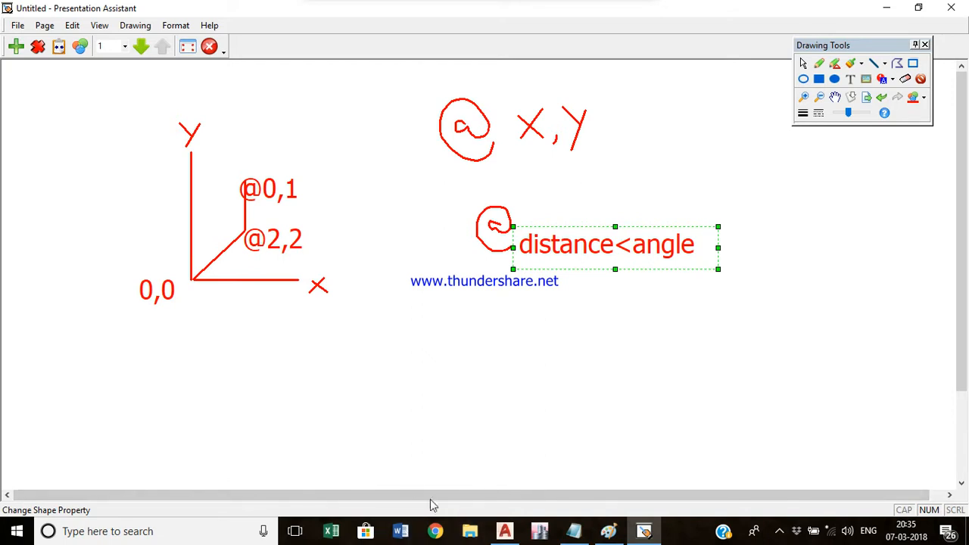
- Switch to AutoCAD and bring up the new-drawing template dialog, closing it without creating a drawing
click(505, 533)
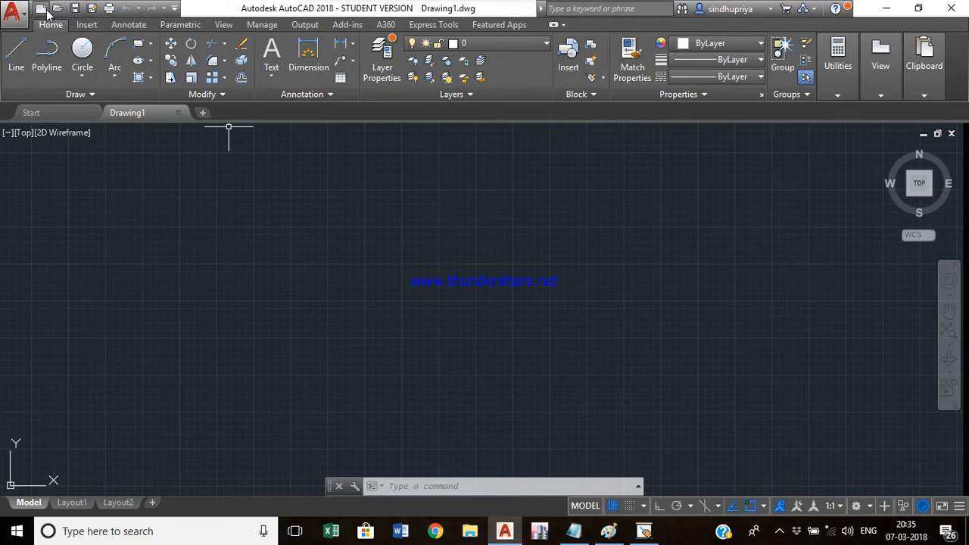
mouse_move(374, 1)
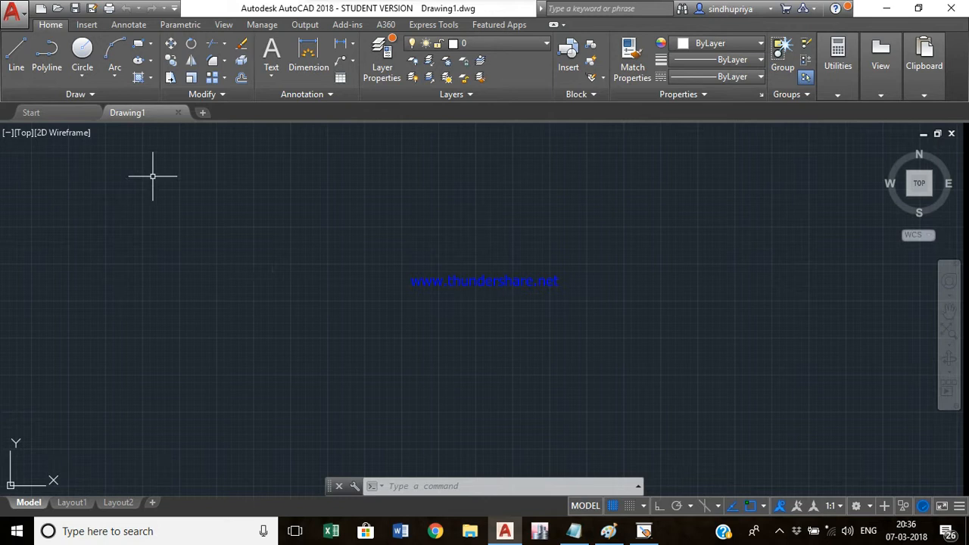
click(19, 18)
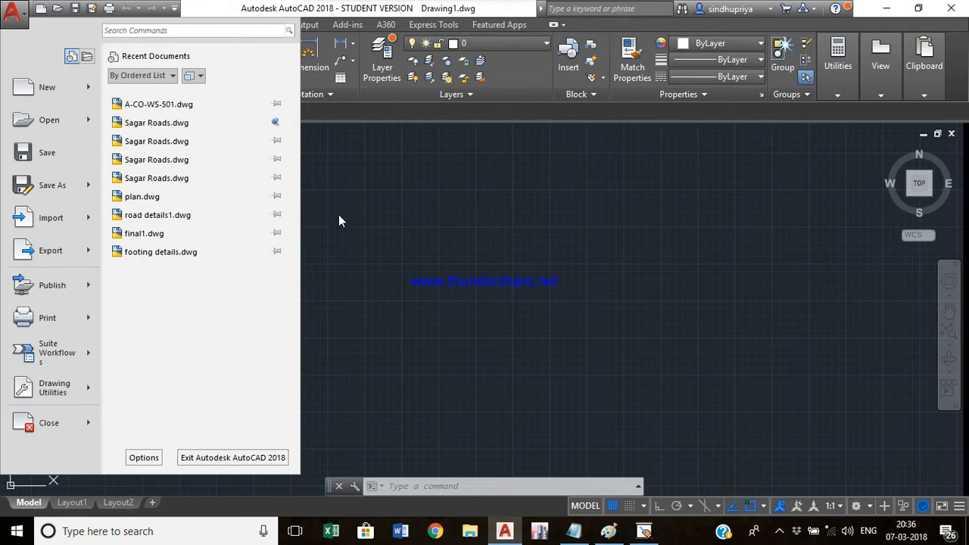
click(379, 221)
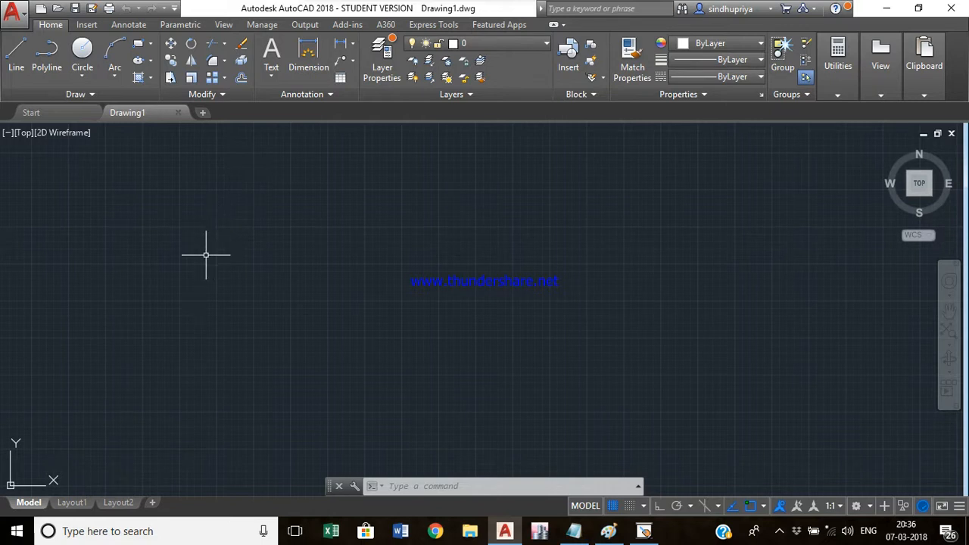
key(ctrl+n)
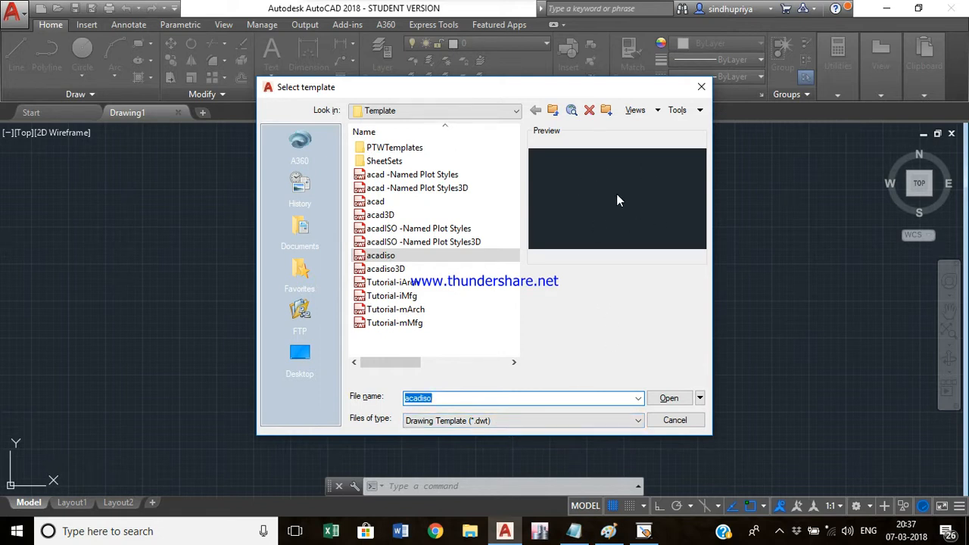
click(700, 88)
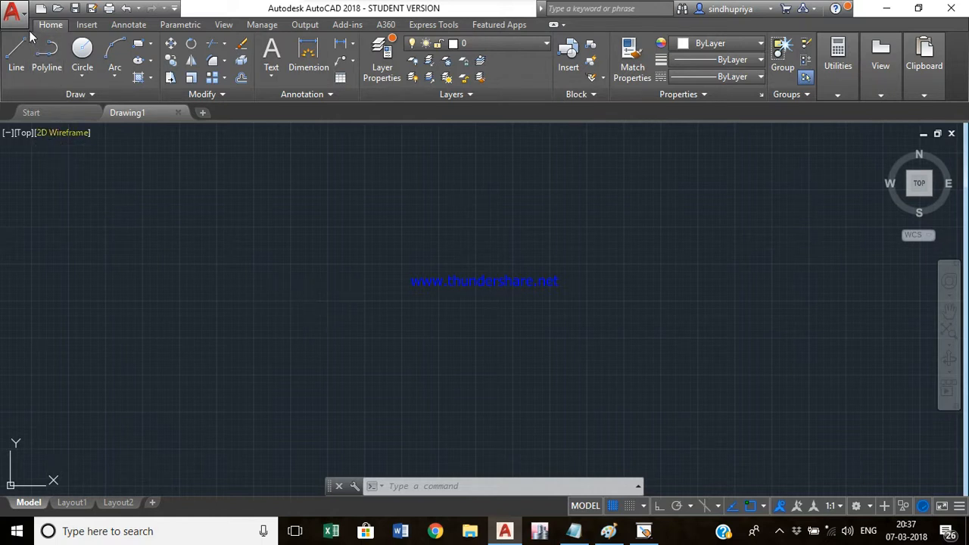
- Open the Select File dialog for an existing drawing, from the application menu and by shortcut, cancelling each time
click(12, 11)
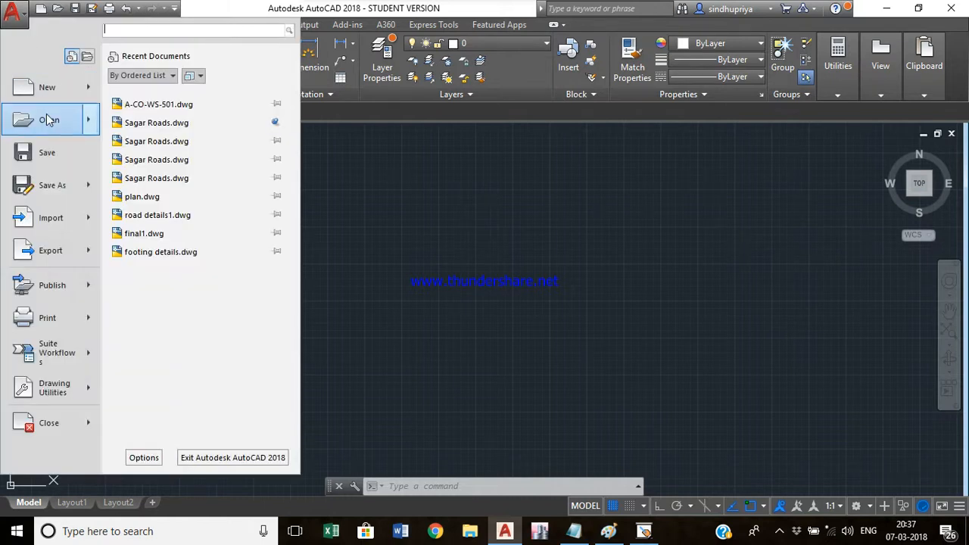
mouse_move(47, 119)
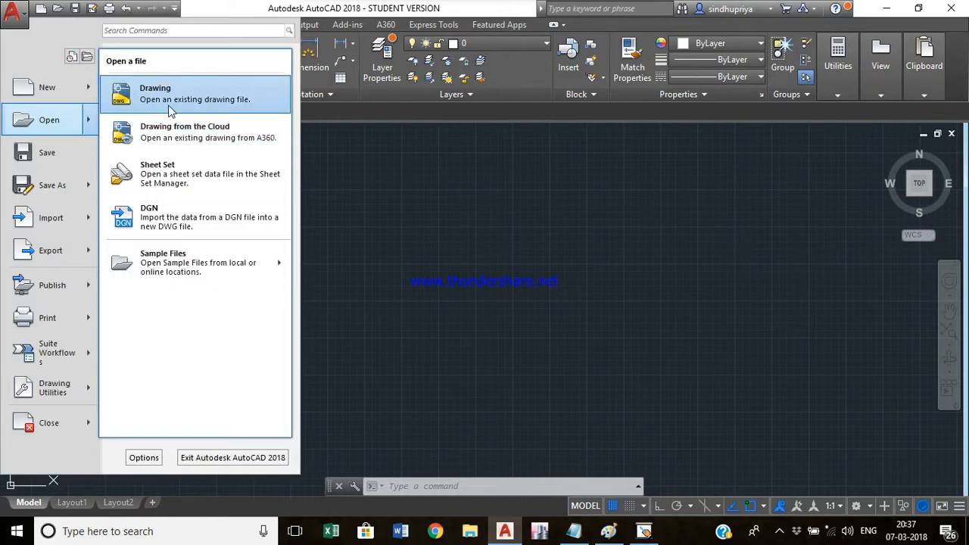
click(65, 123)
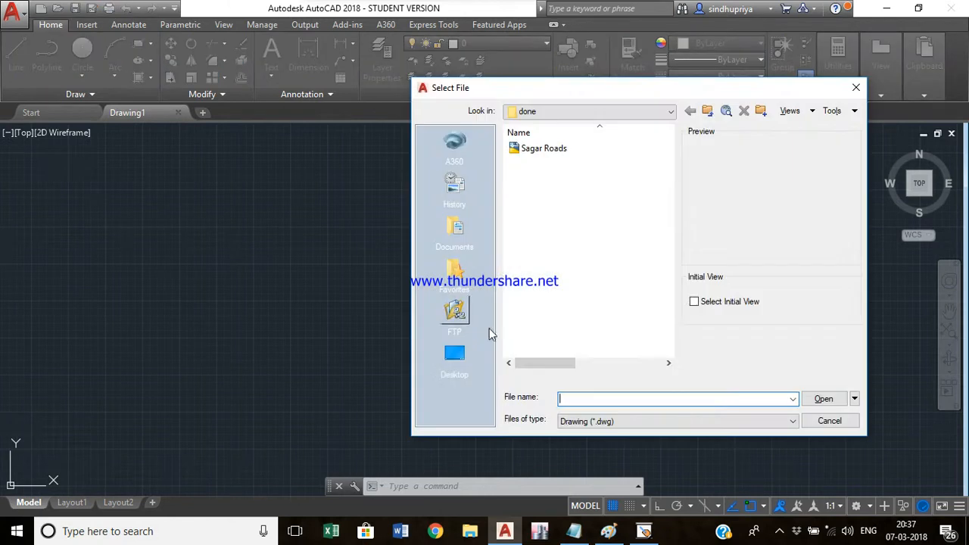
click(830, 421)
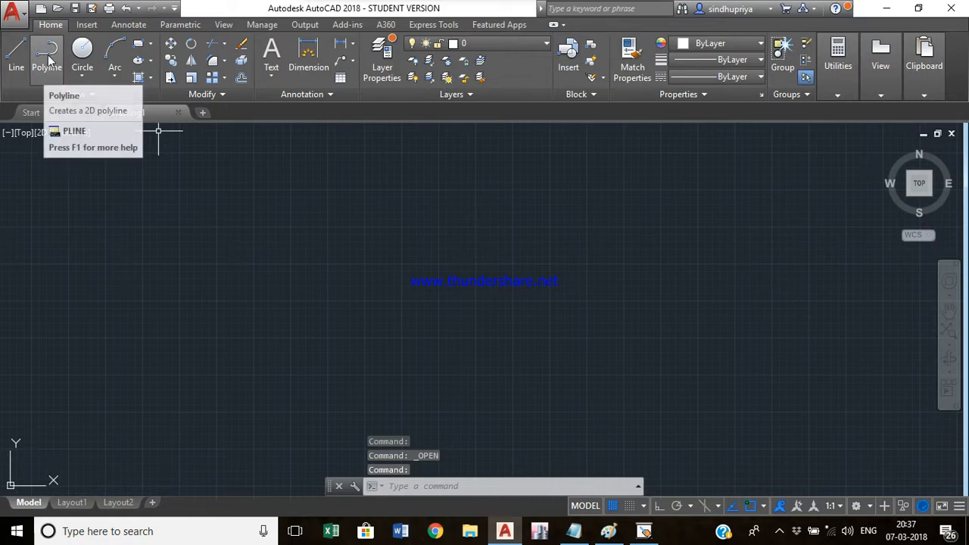
key(ctrl+o)
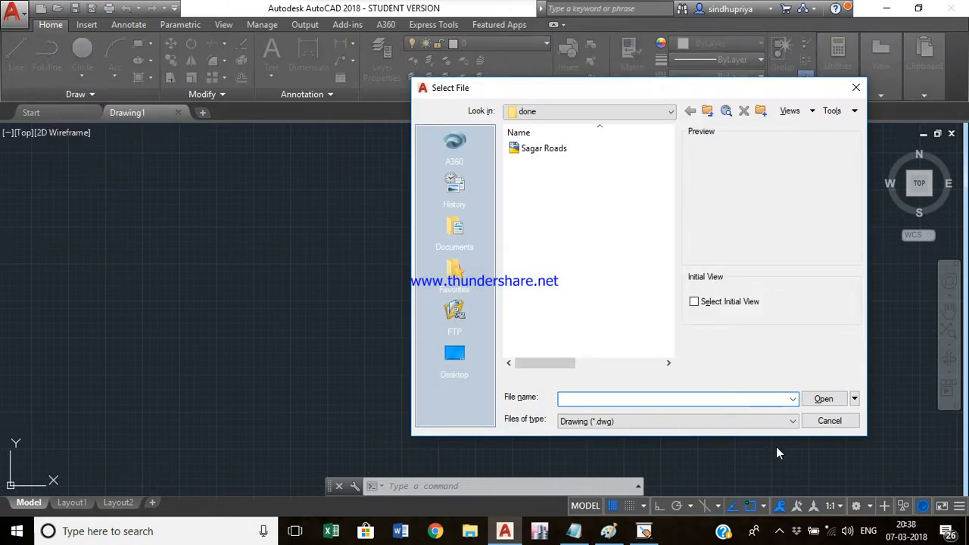
click(829, 421)
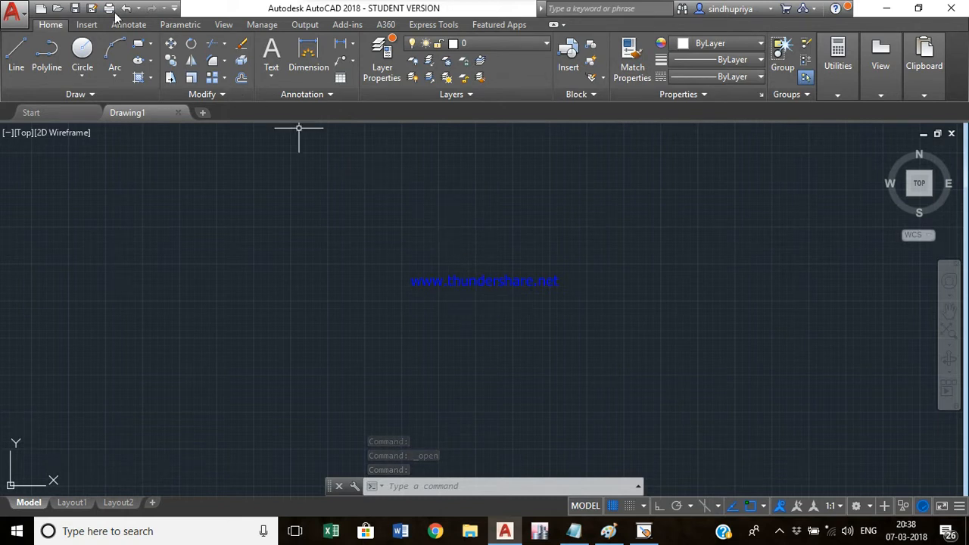
- Open the Save Drawing As dialog, browse the file type list, and cancel without saving
click(12, 11)
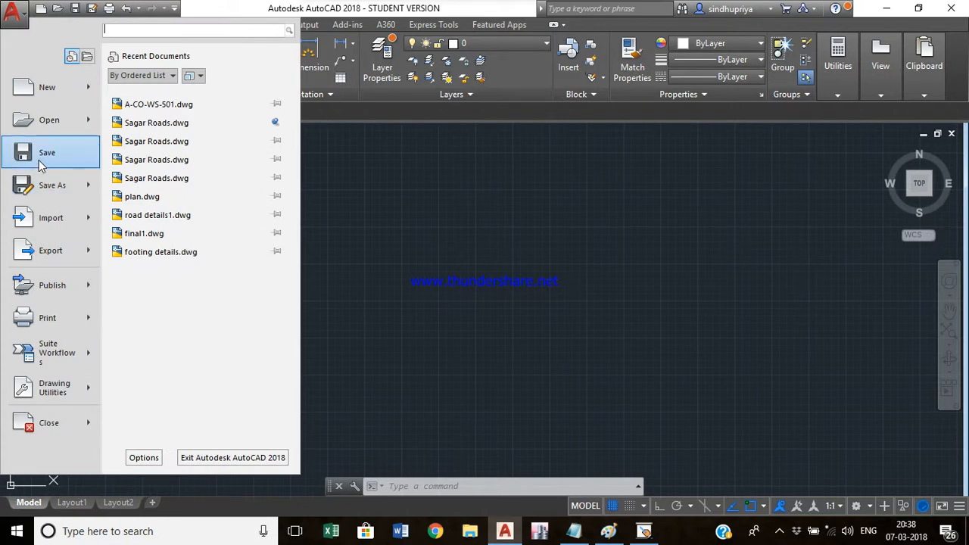
click(542, 299)
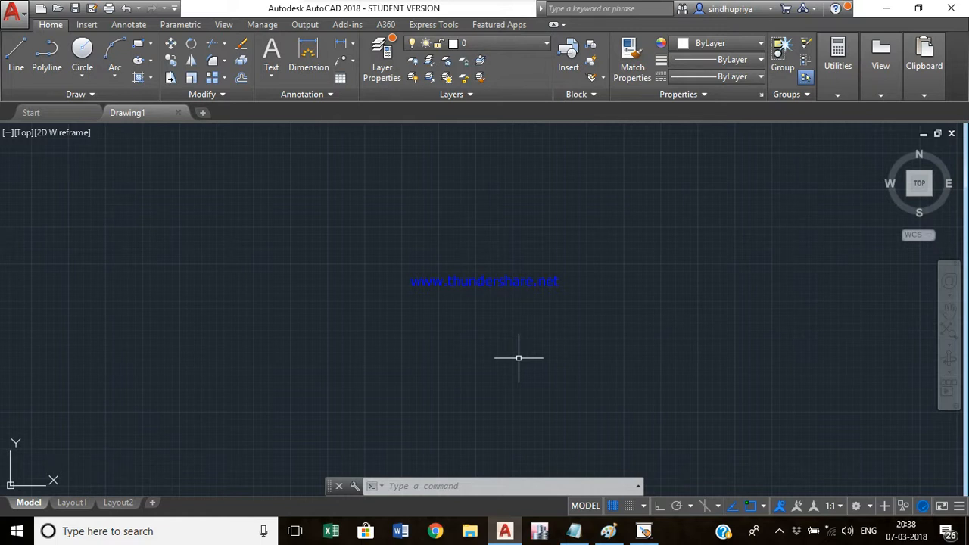
key(ctrl+s)
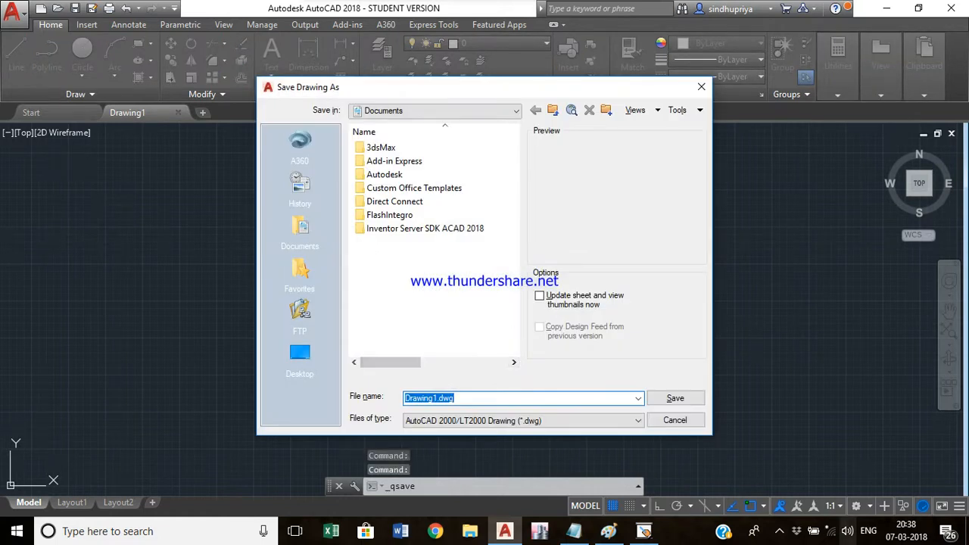
click(494, 422)
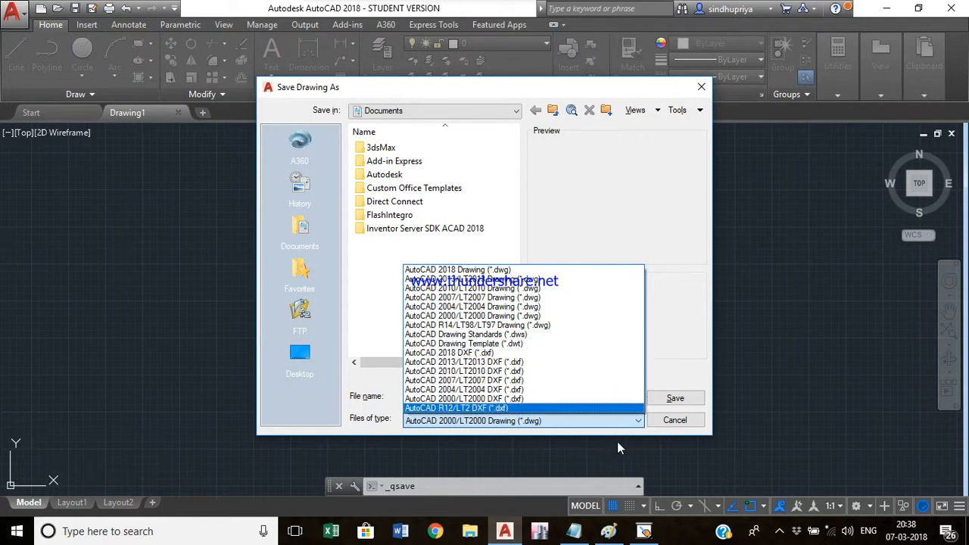
click(669, 422)
click(669, 421)
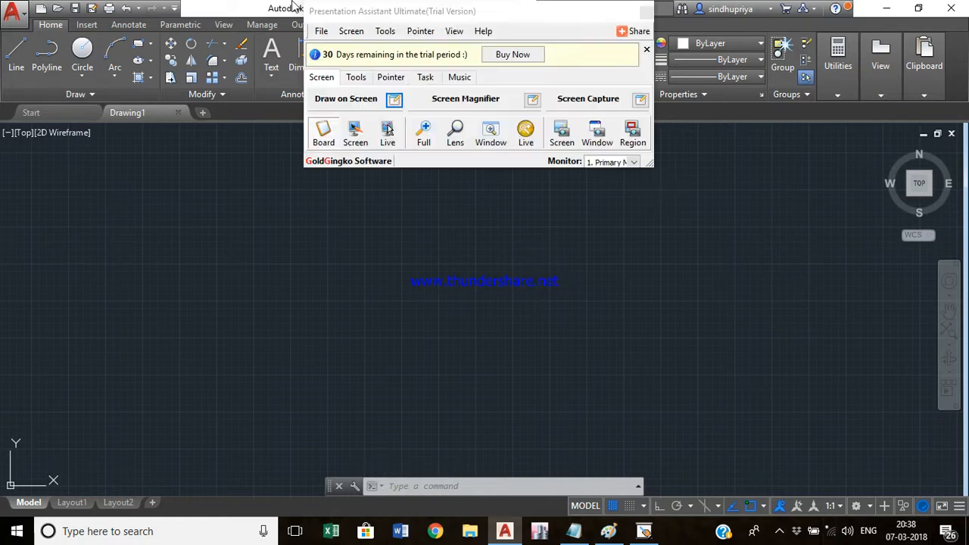
- Open the Drawing Units dialog using the UN command
click(12, 11)
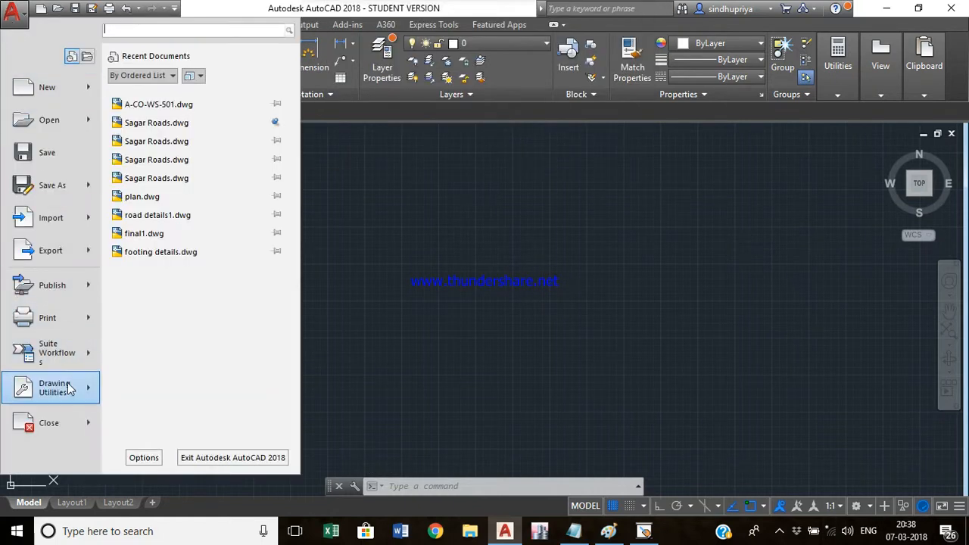
mouse_move(83, 388)
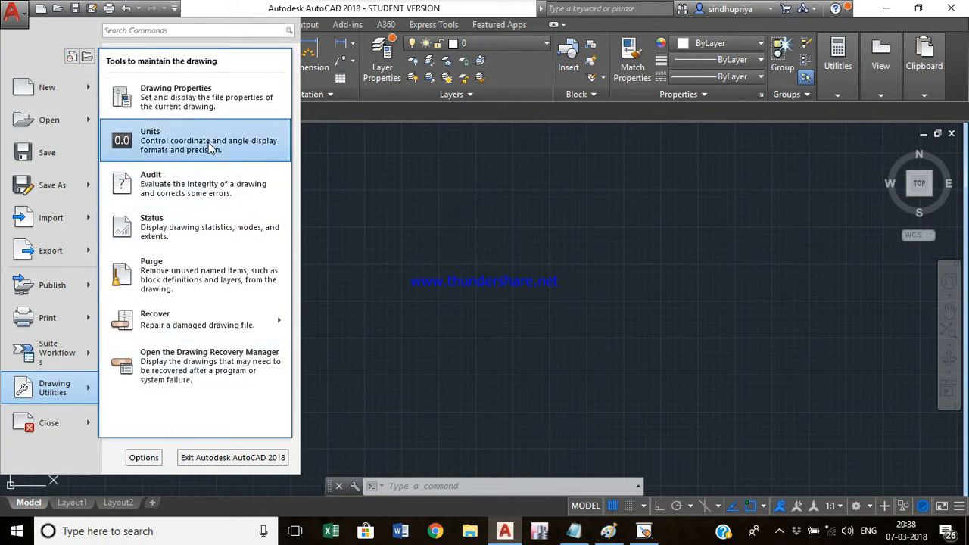
click(445, 247)
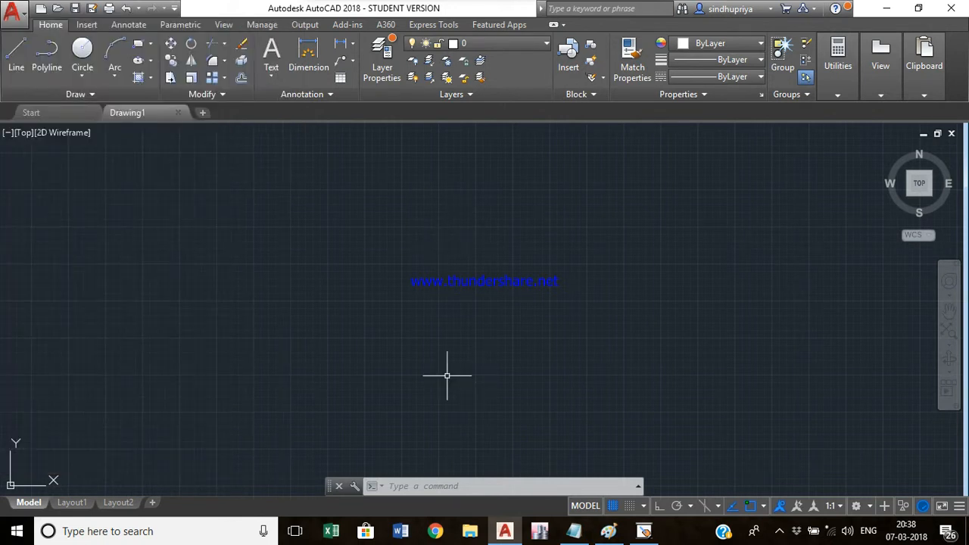
text(un)
key(Return)
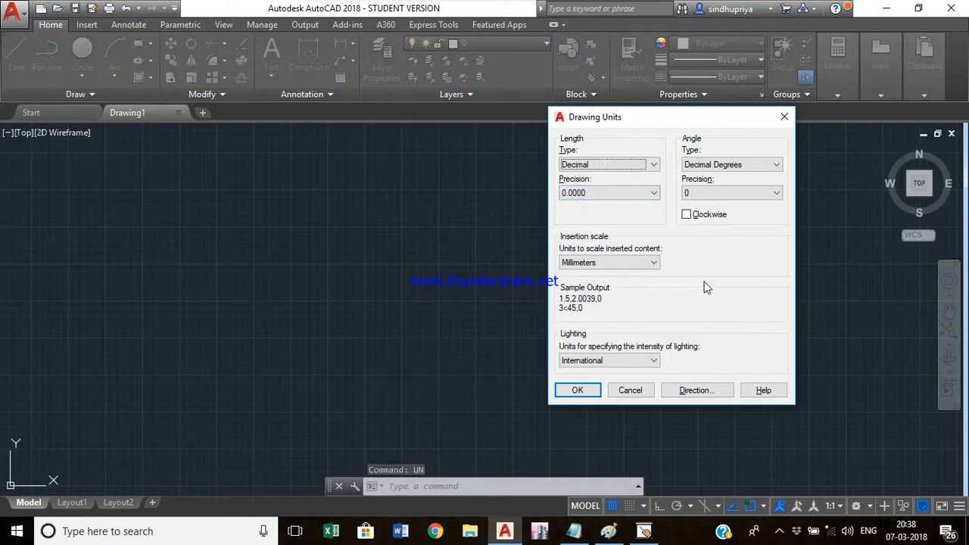
- Set the length type to Decimal and the length precision to 0.0
click(589, 164)
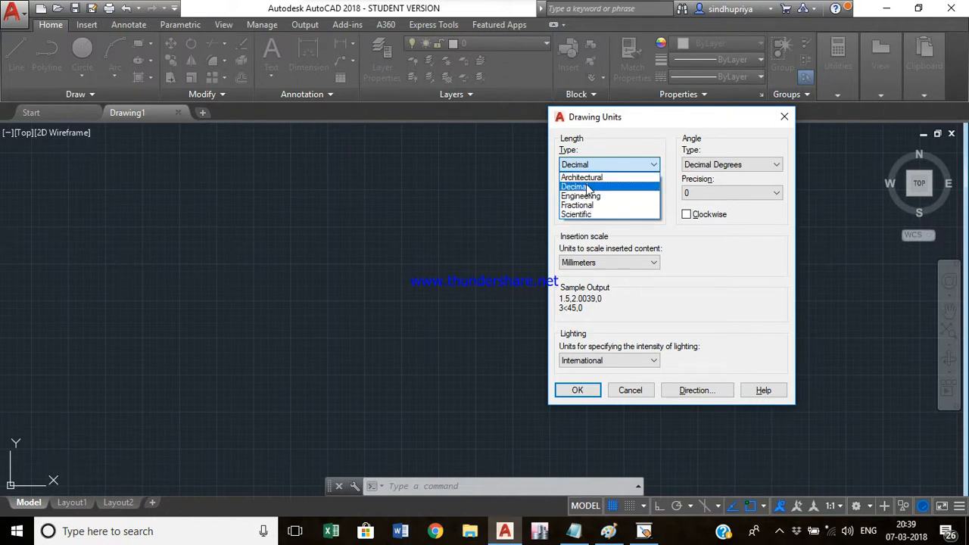
click(589, 188)
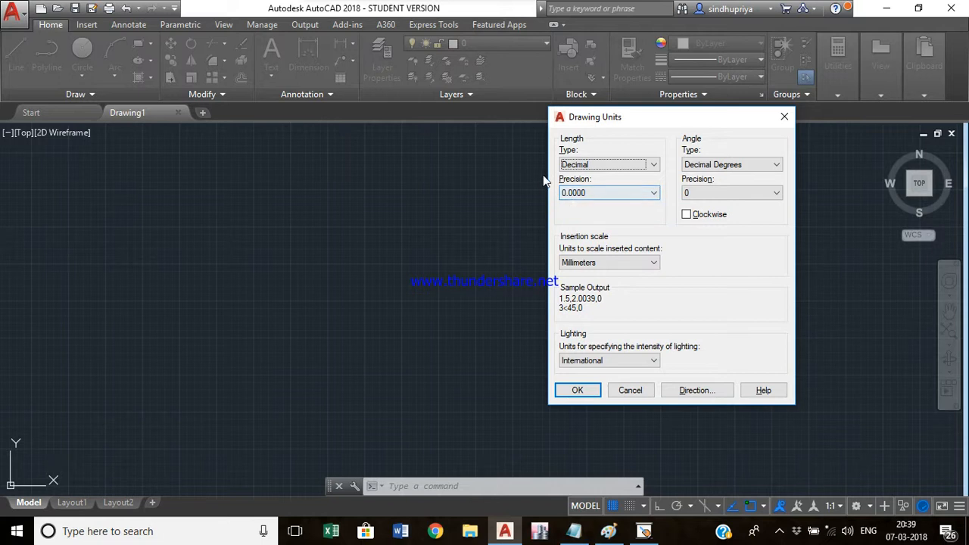
click(604, 195)
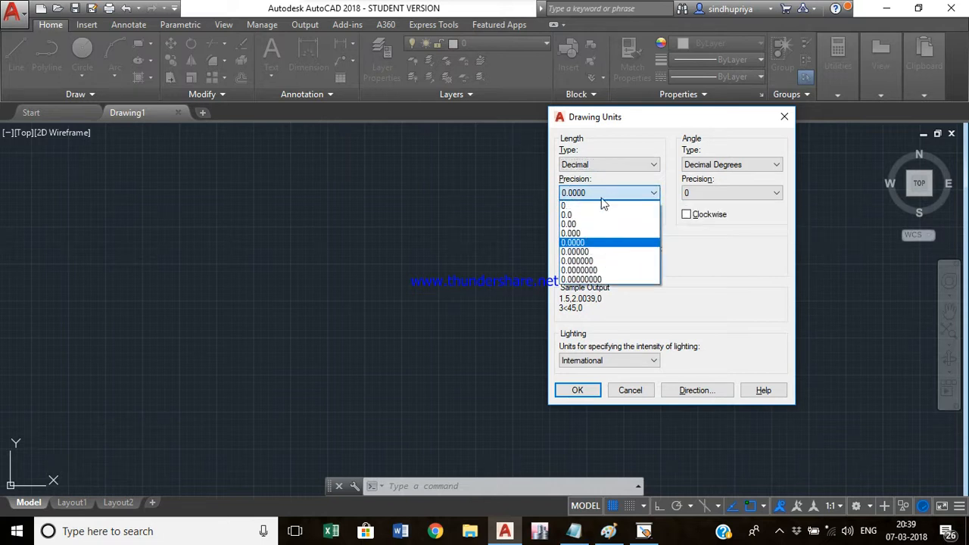
click(580, 215)
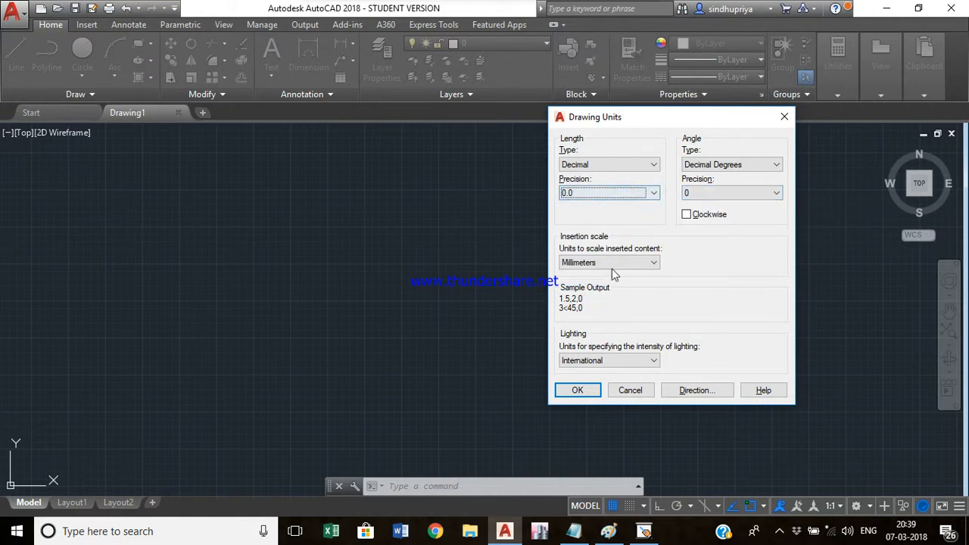
- Set the angle direction to Clockwise and the insertion scale units to Meters in Drawing Units
click(723, 166)
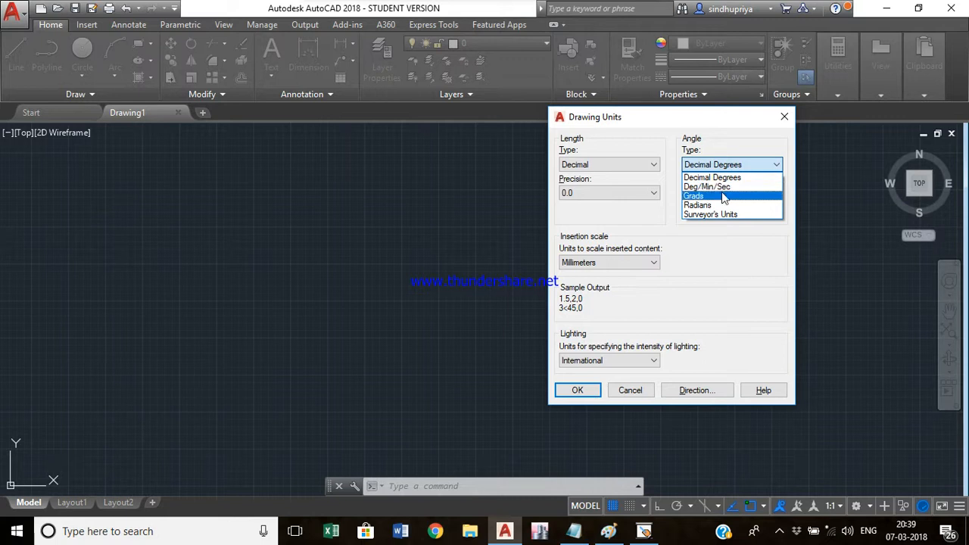
click(708, 258)
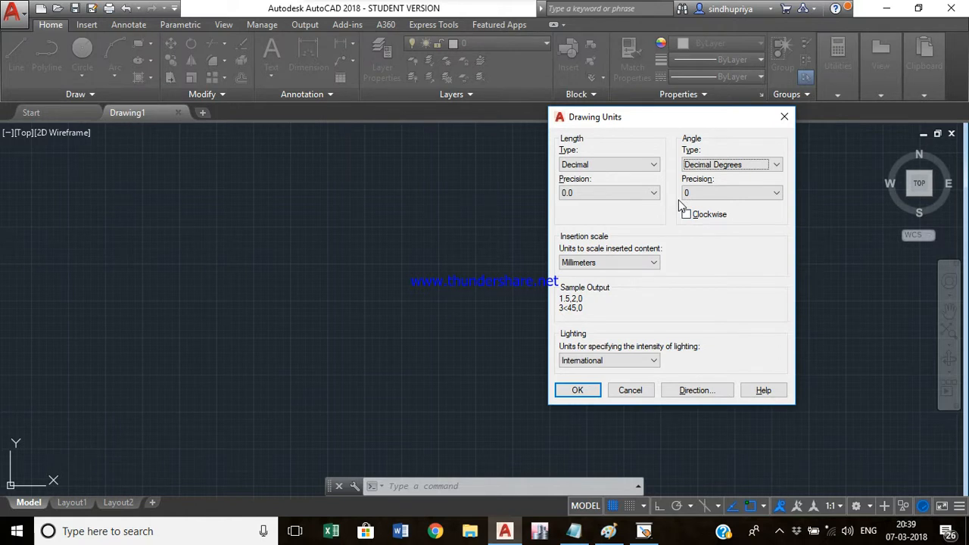
click(686, 215)
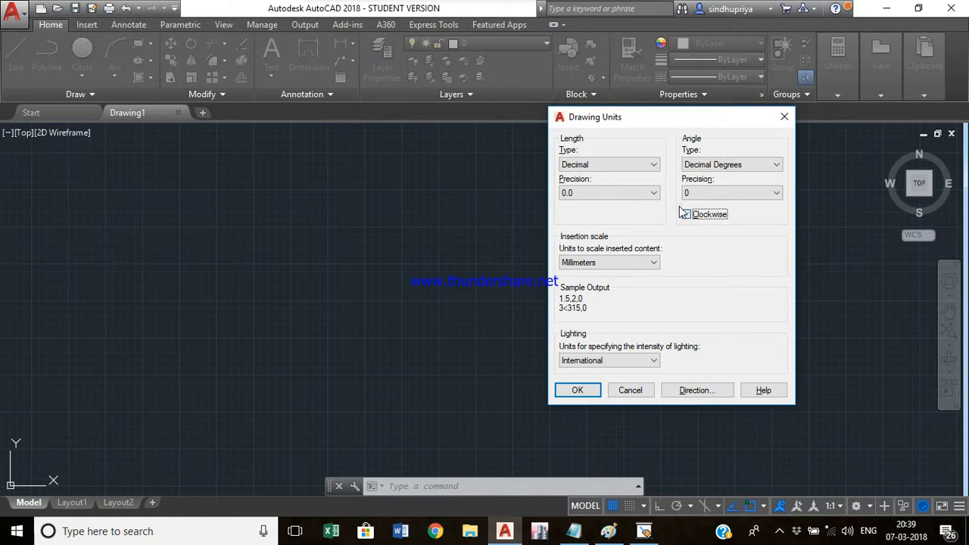
click(597, 262)
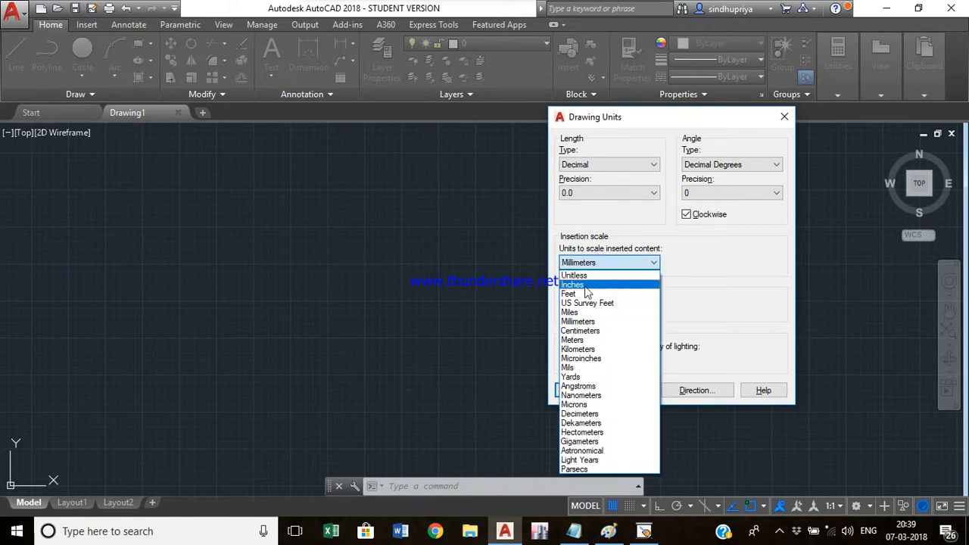
click(577, 341)
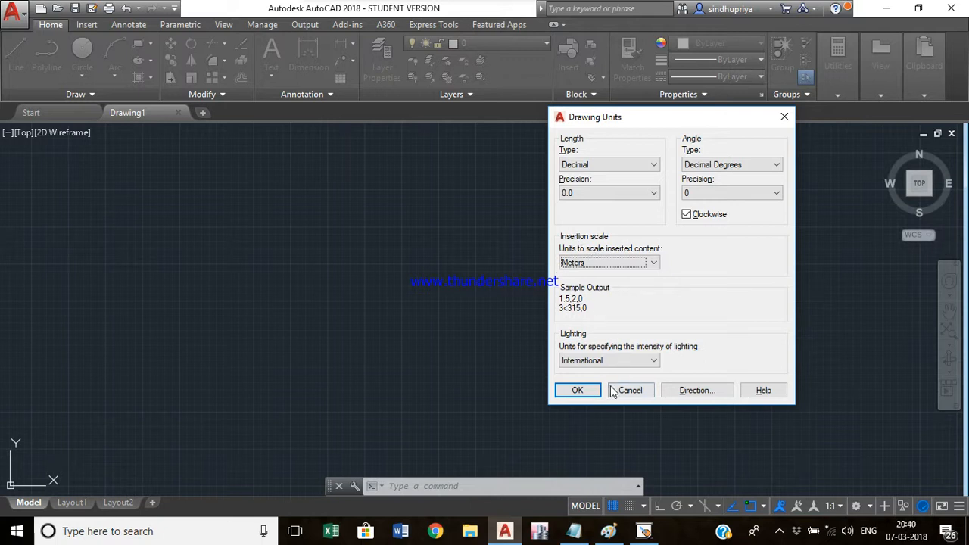
- Preview the base angle options in Direction Control, cancel it, and apply the drawing unit settings
click(726, 391)
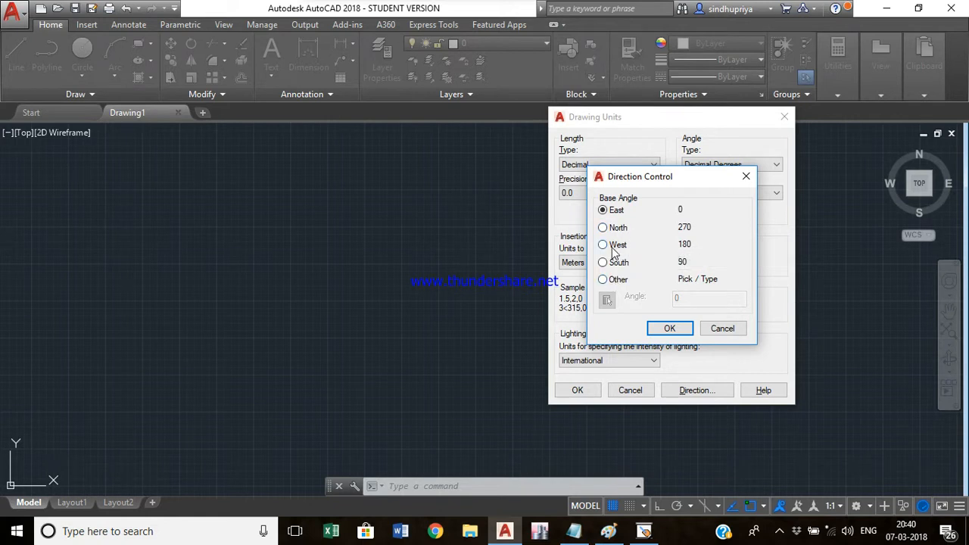
click(615, 280)
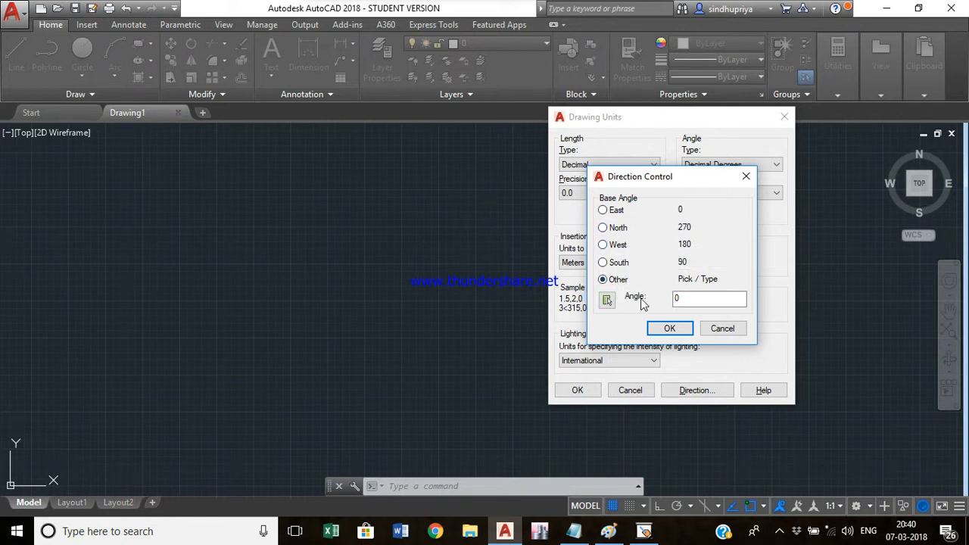
click(722, 329)
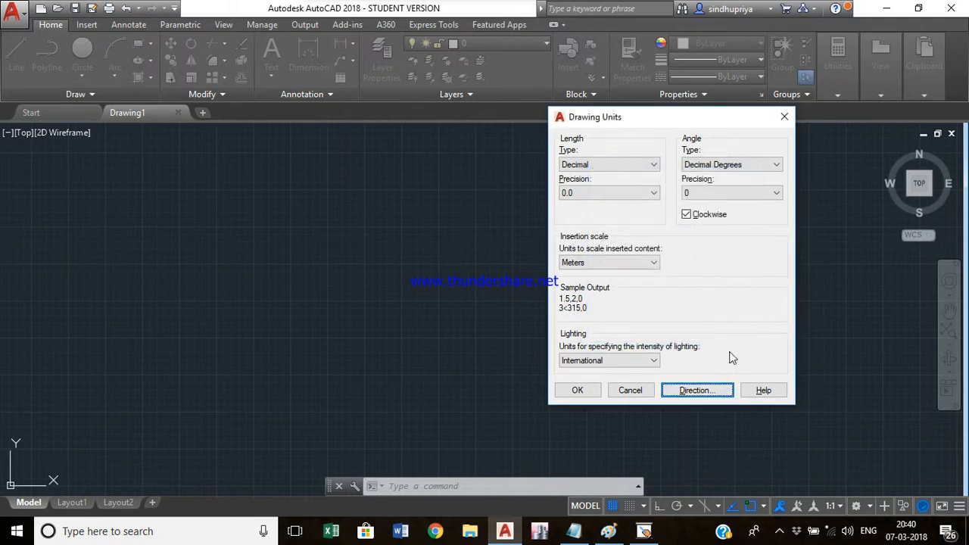
click(579, 392)
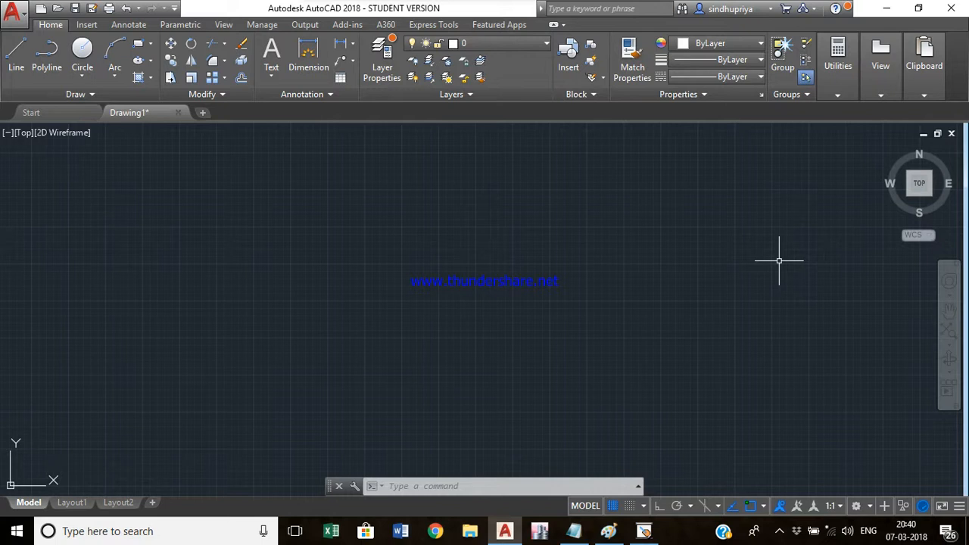
- Set the model space limits with LIMITS, lower left corner 0,0 and upper right corner 30,30
text(LIM)
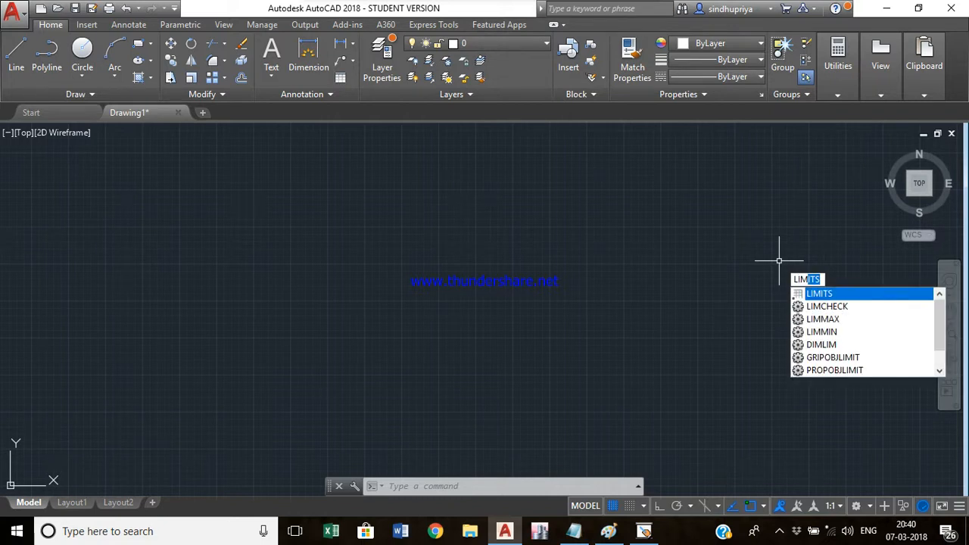
key(Return)
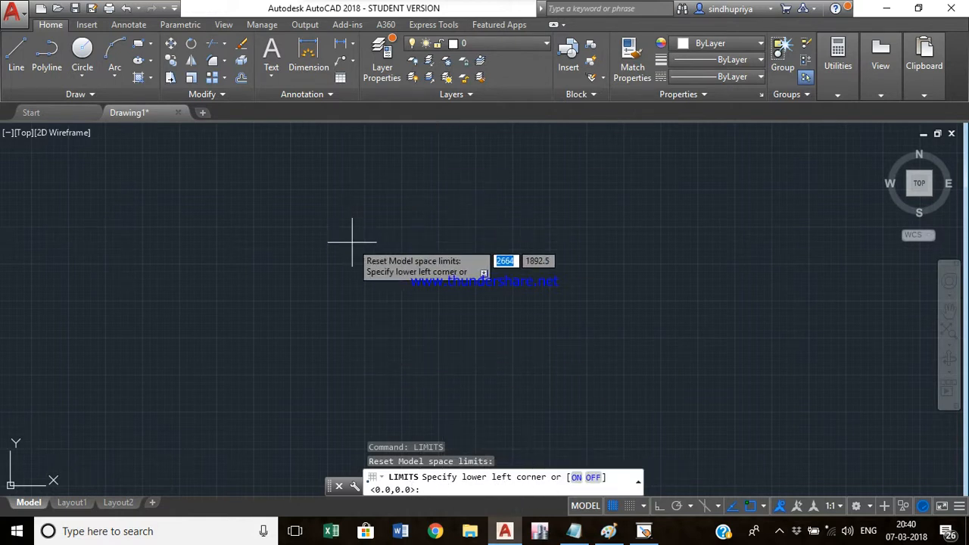
text(0,0)
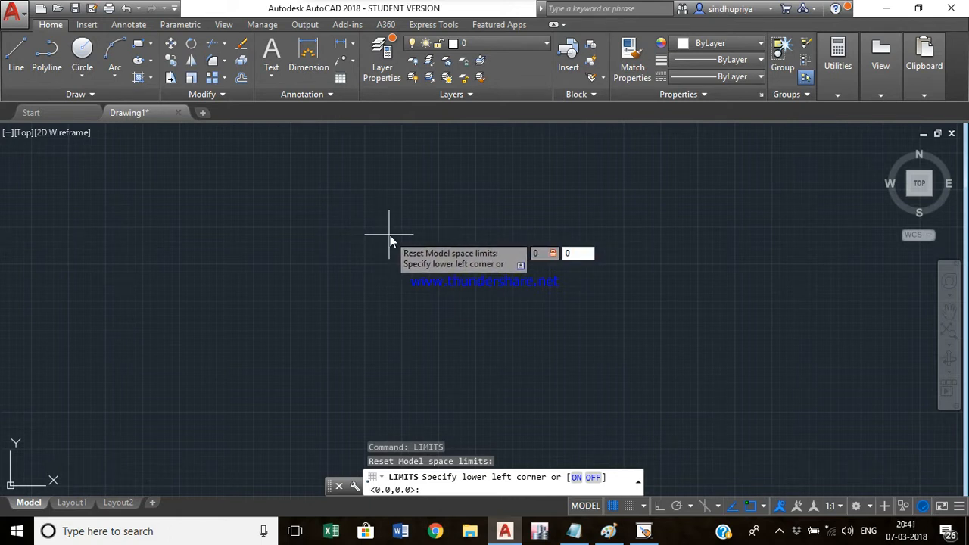
key(Return)
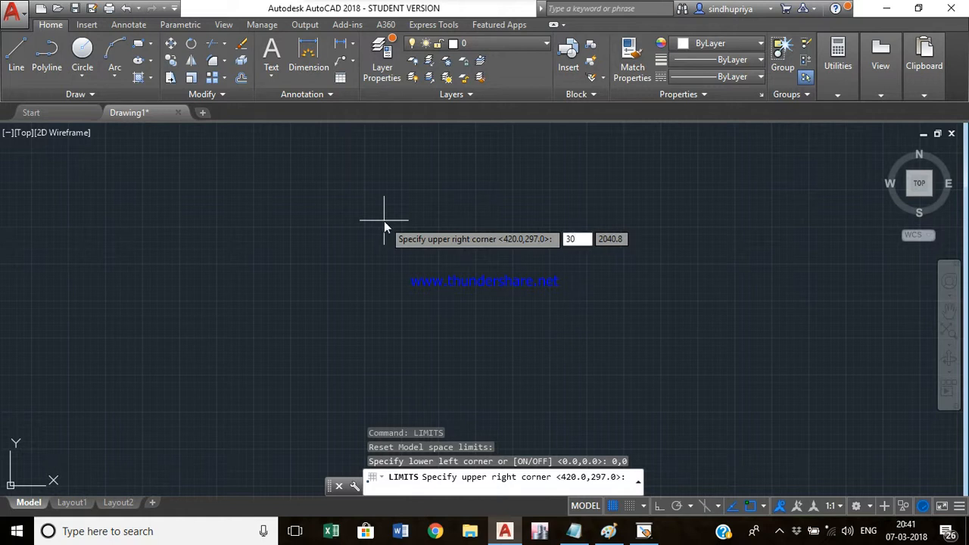
text(,30)
key(Return)
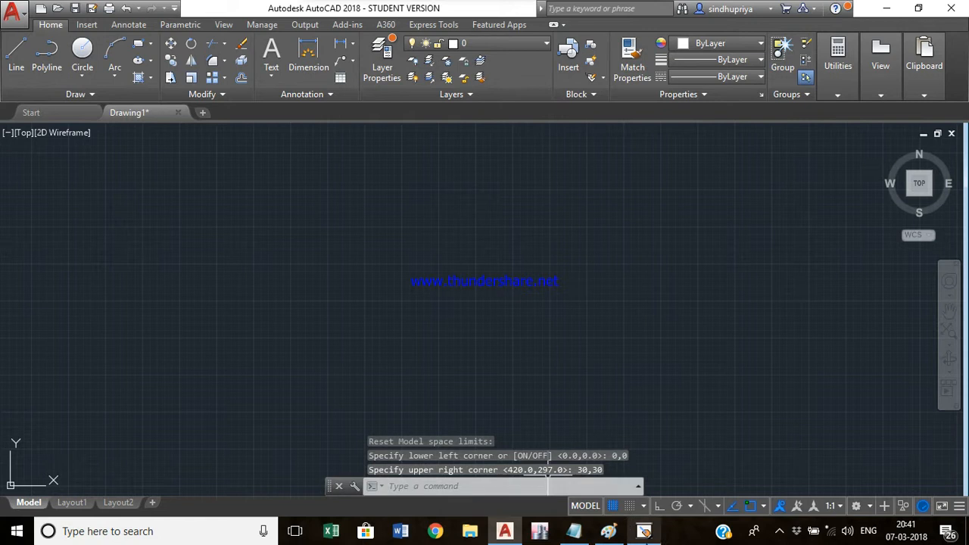
text(lim)
key(Return)
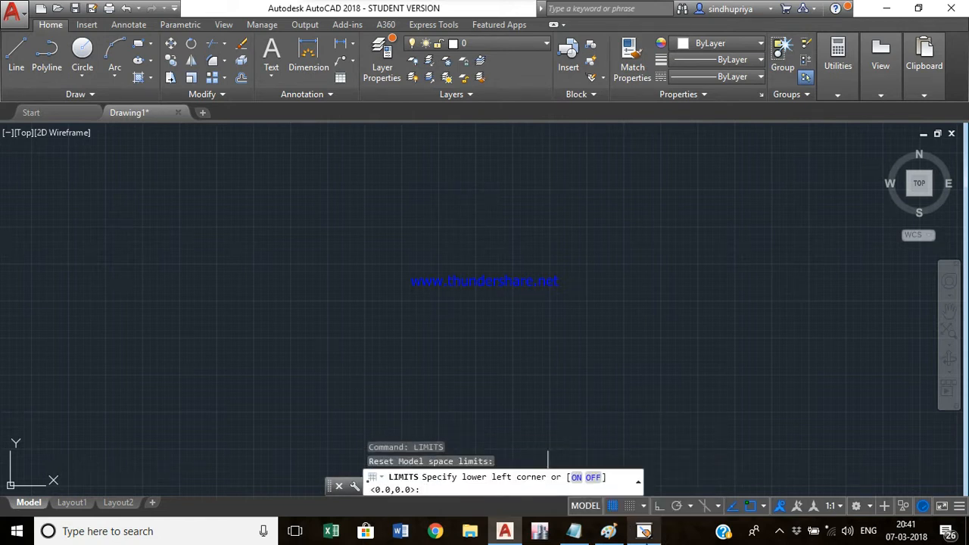
click(597, 480)
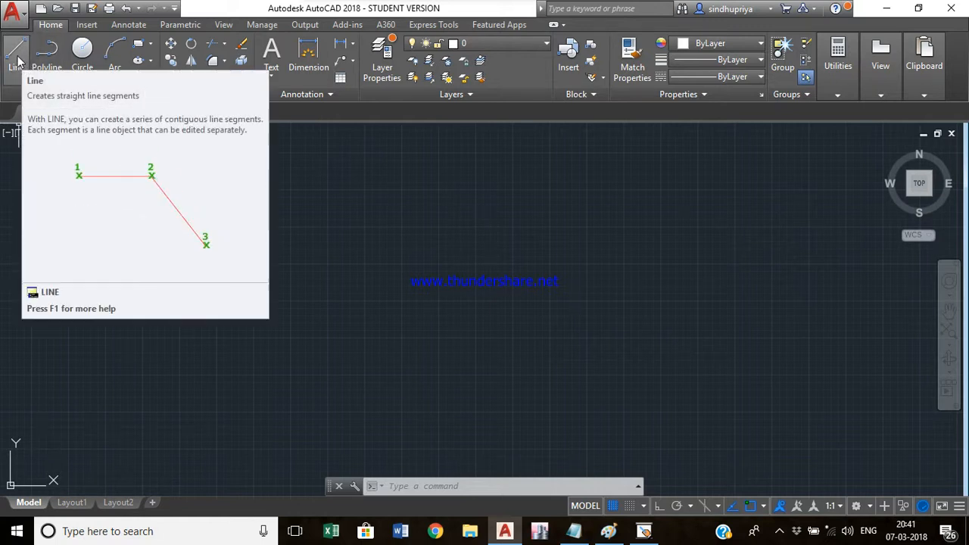
- Draw a single freehand horizontal line segment with the Line command
text(l)
key(Return)
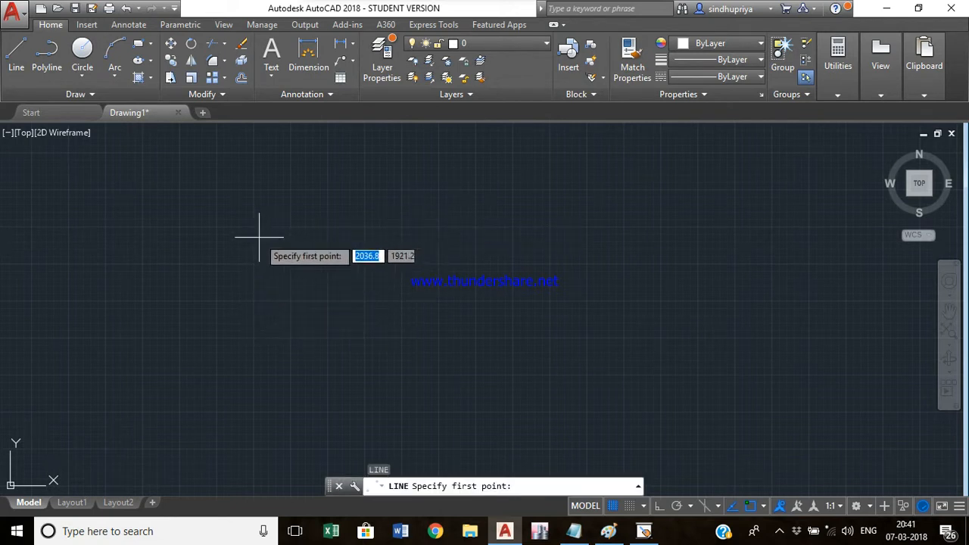
click(249, 265)
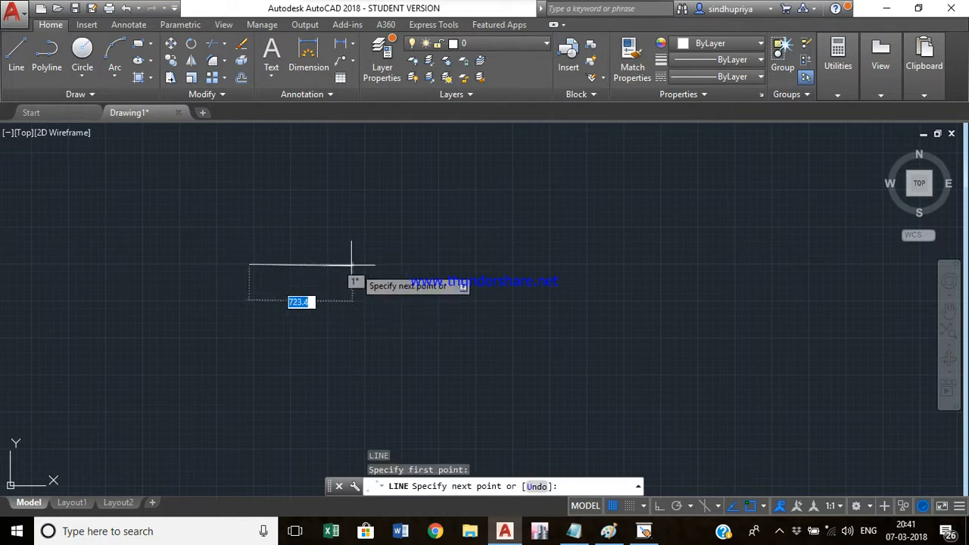
click(437, 263)
key(Escape)
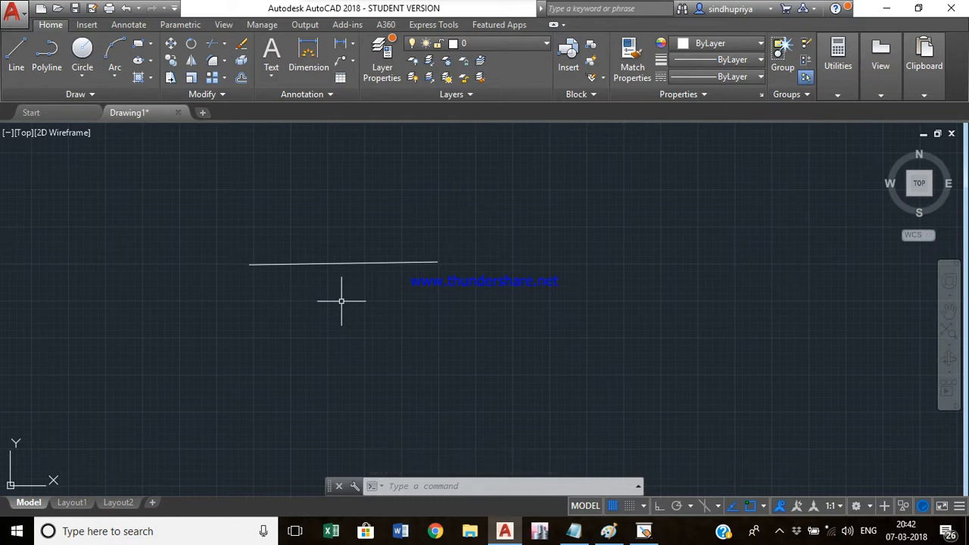
- Delete the freehand line using a selection window
click(476, 307)
click(219, 205)
key(Delete)
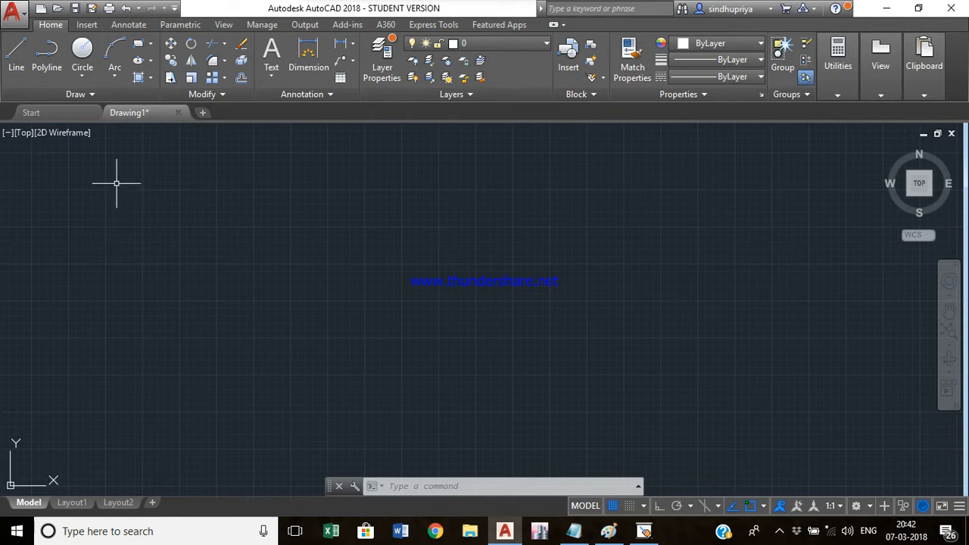
text(l)
key(Return)
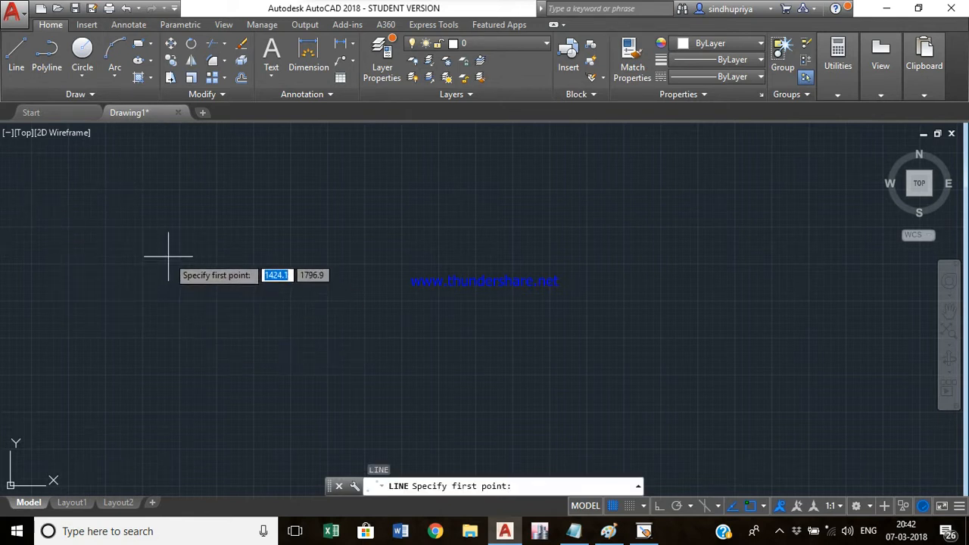
text(20)
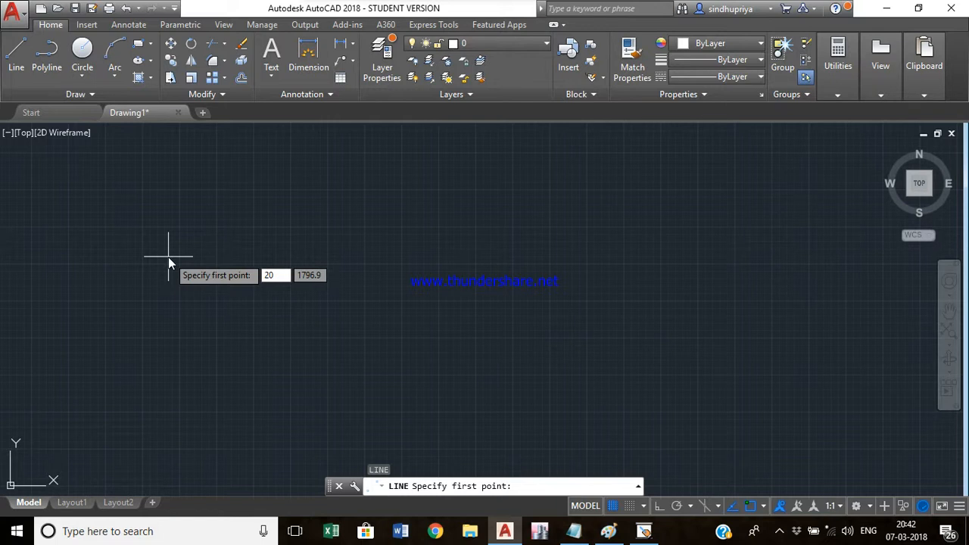
key(Tab)
text(20)
key(Return)
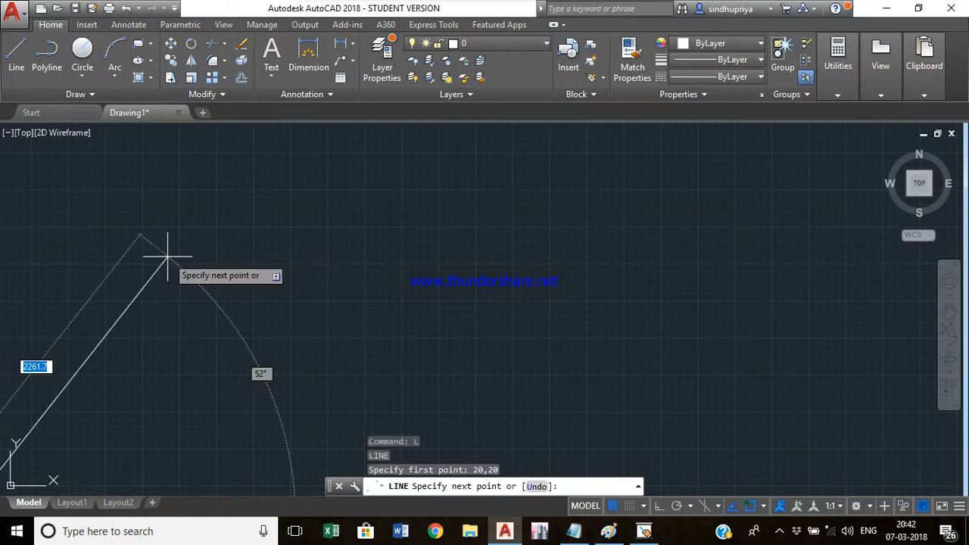
text(6)
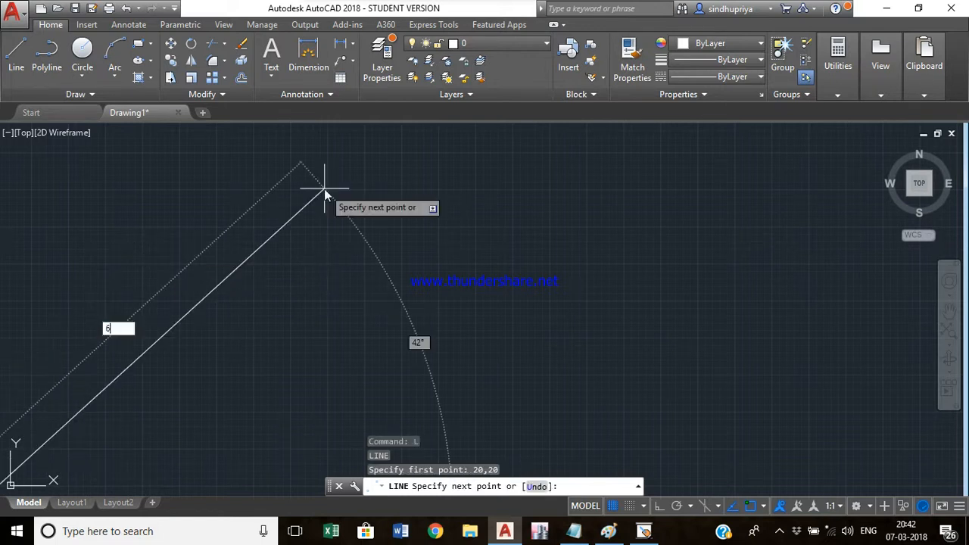
text(0)
key(Tab)
text(20)
key(Return)
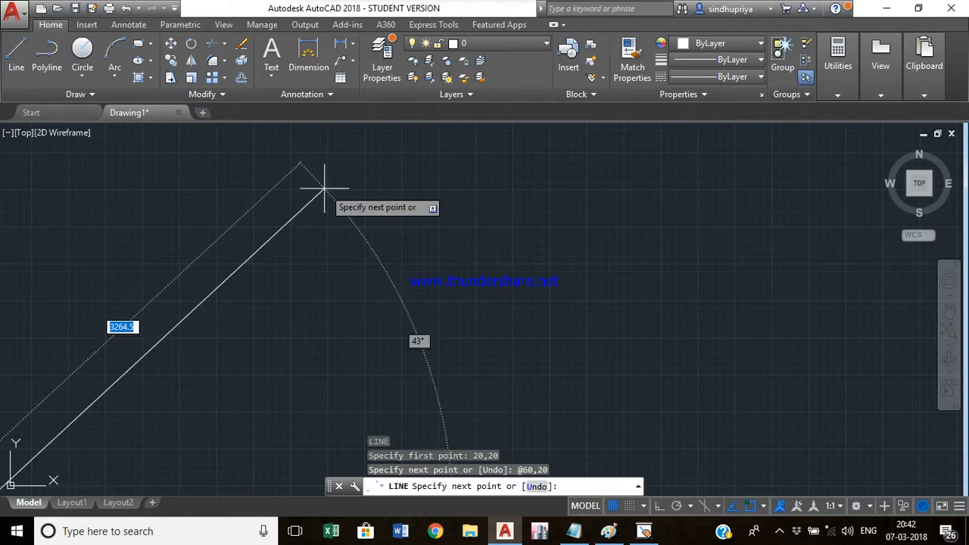
key(Escape)
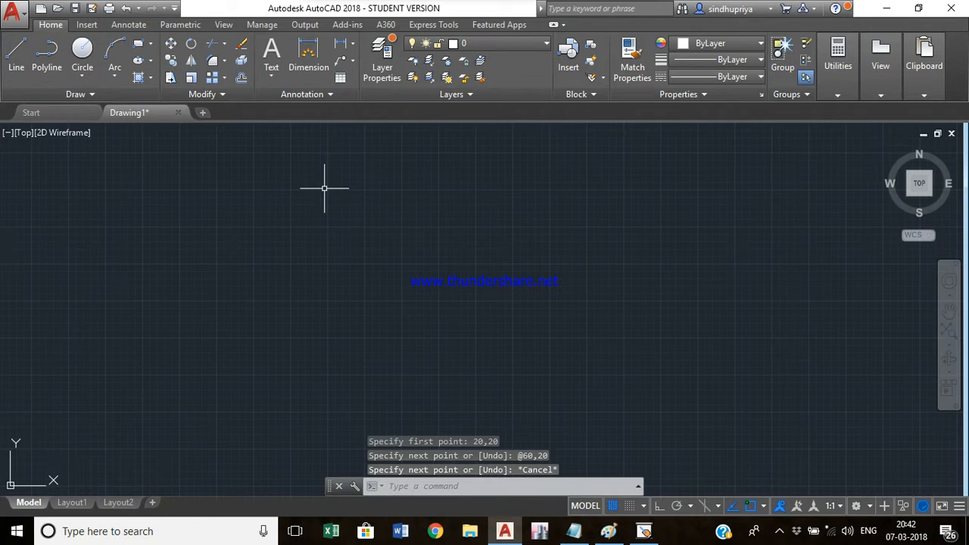
- Zoom to the drawing extents and delete the line with a selection window
text(z)
key(Return)
text(e)
key(Return)
scroll(438, 234, down, 3)
scroll(442, 264, down, 2)
scroll(485, 281, down, 3)
click(583, 319)
click(357, 174)
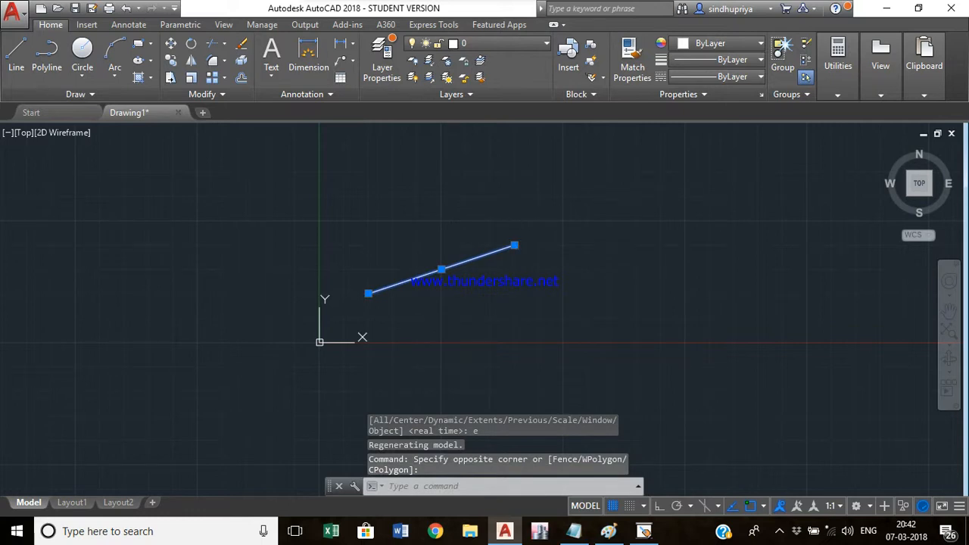
key(Delete)
text(l)
key(Return)
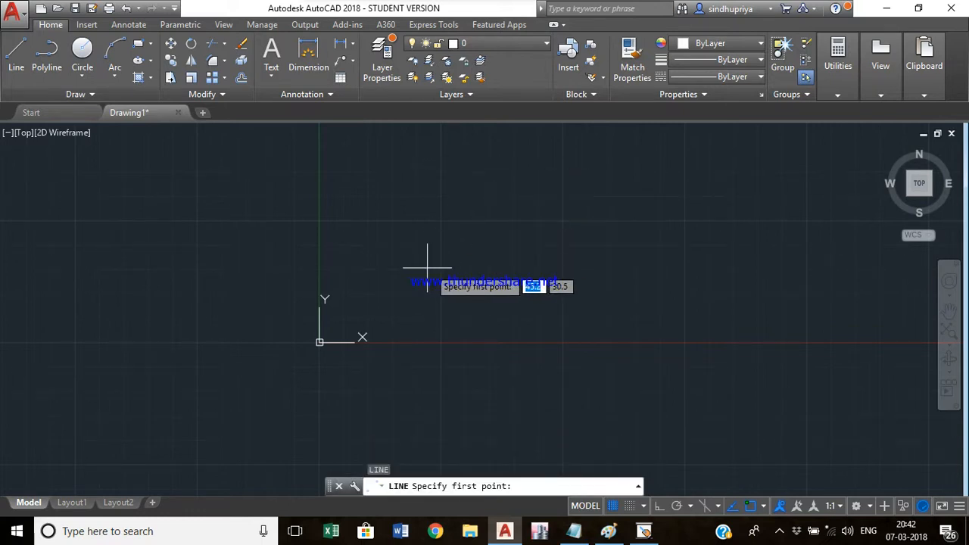
text(20,20)
key(Return)
text(60)
key(Tab)
text(20)
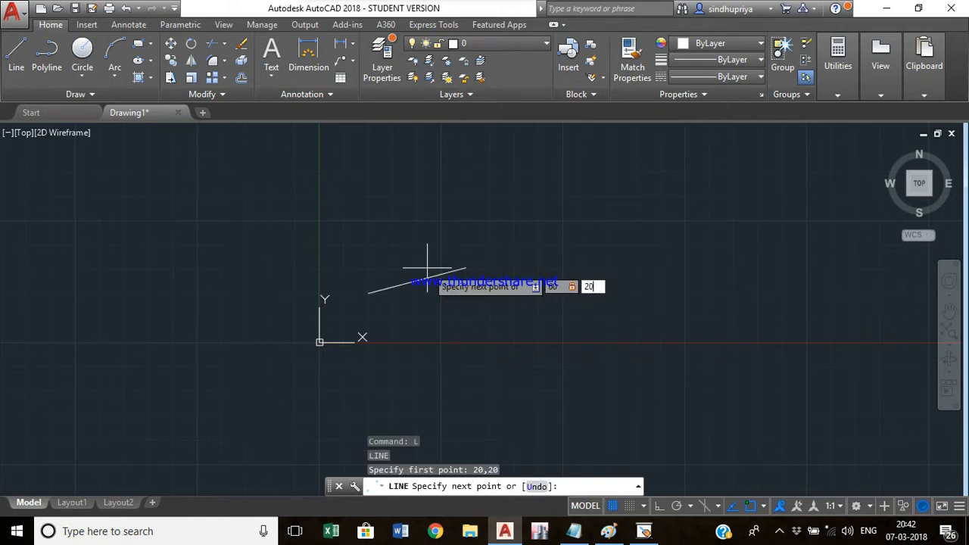
key(Return)
text(60)
key(Tab)
text(6)
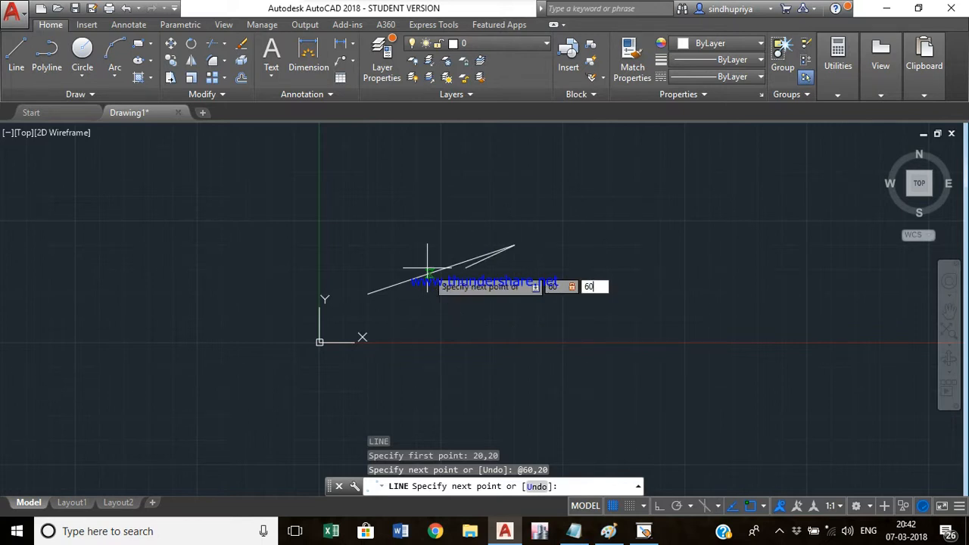
text(0)
key(Return)
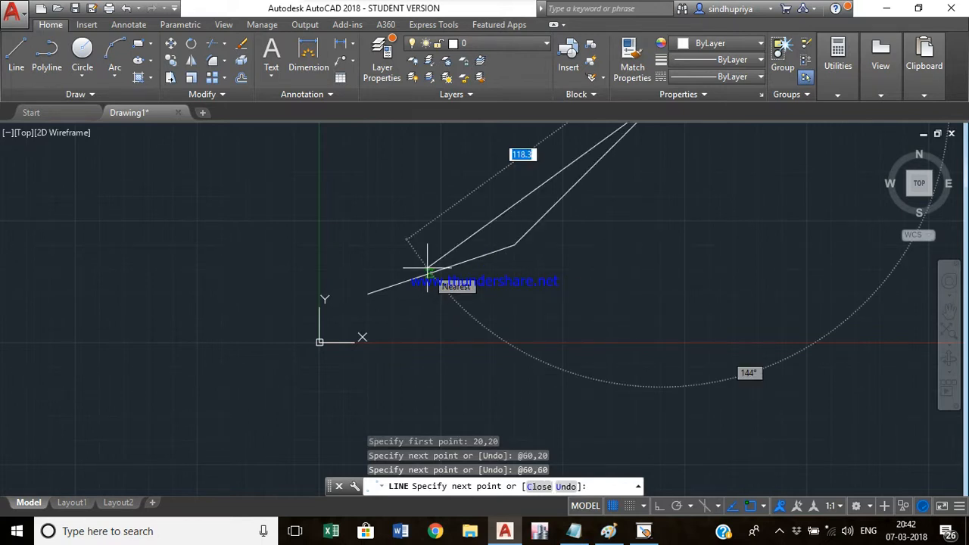
text(20)
key(Tab)
text(60)
key(Return)
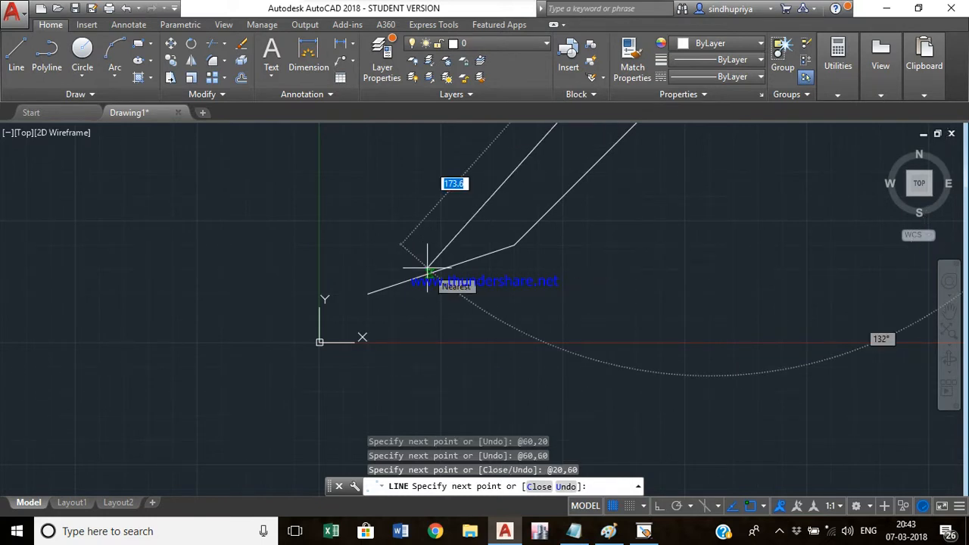
text(c)
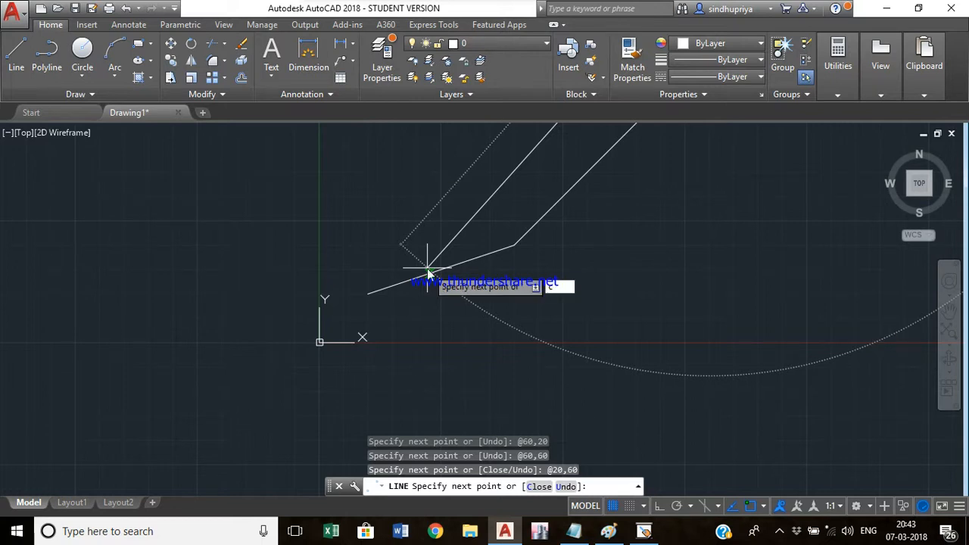
key(Return)
scroll(458, 290, down, 5)
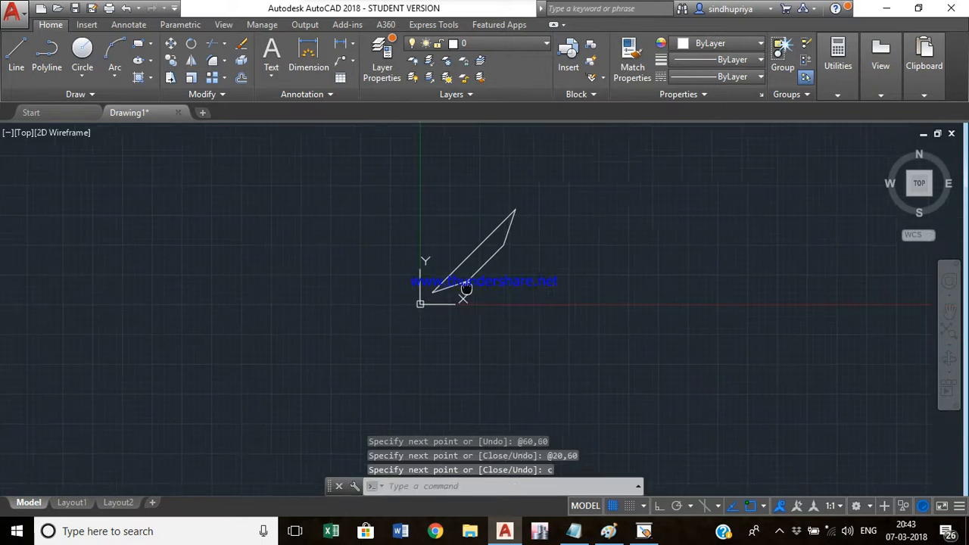
mouse_move(465, 288)
middle_down()
mouse_move(359, 306)
mouse_move(273, 389)
middle_up()
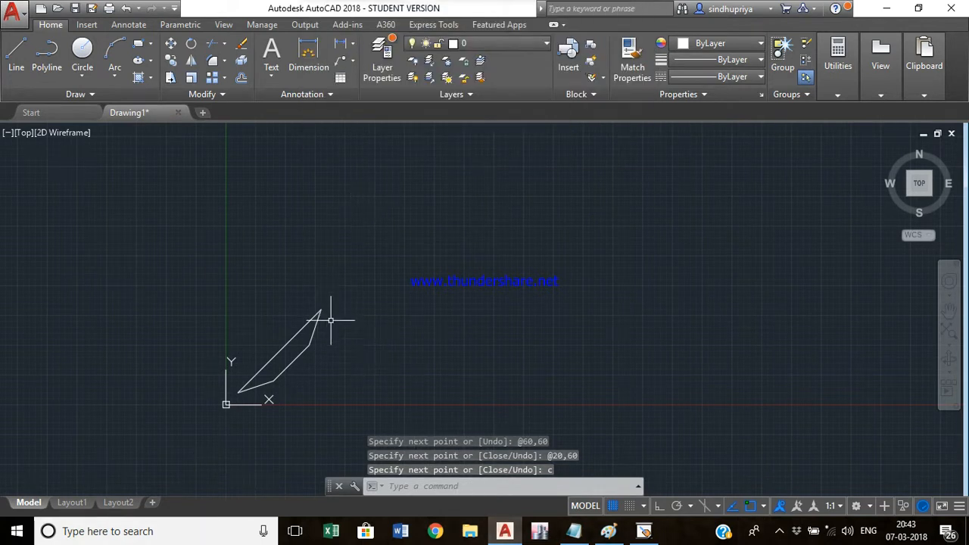
- Start a line at the absolute point 20,0 and draw its first segment to the relative point @5,20
mouse_move(365, 332)
middle_down()
mouse_move(266, 273)
mouse_move(208, 303)
middle_up()
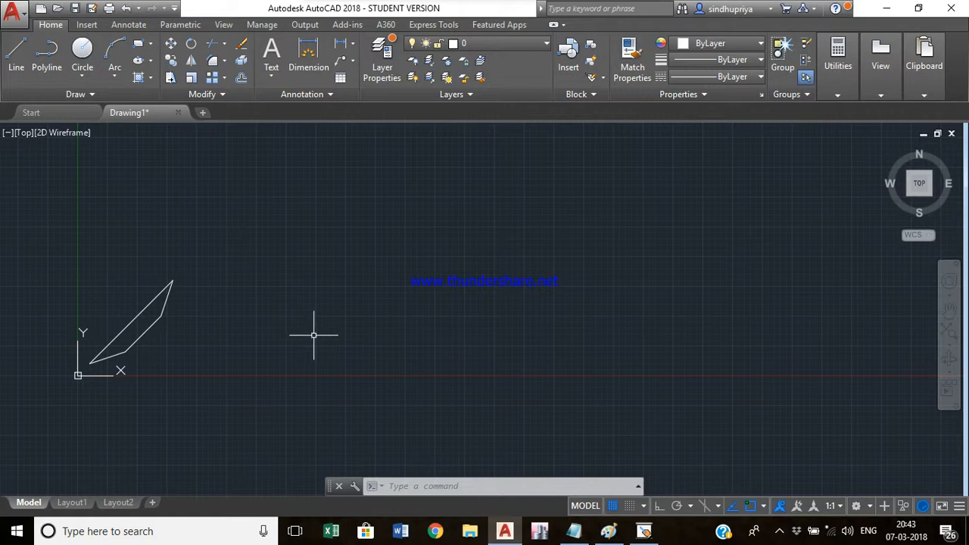
text(l)
key(Return)
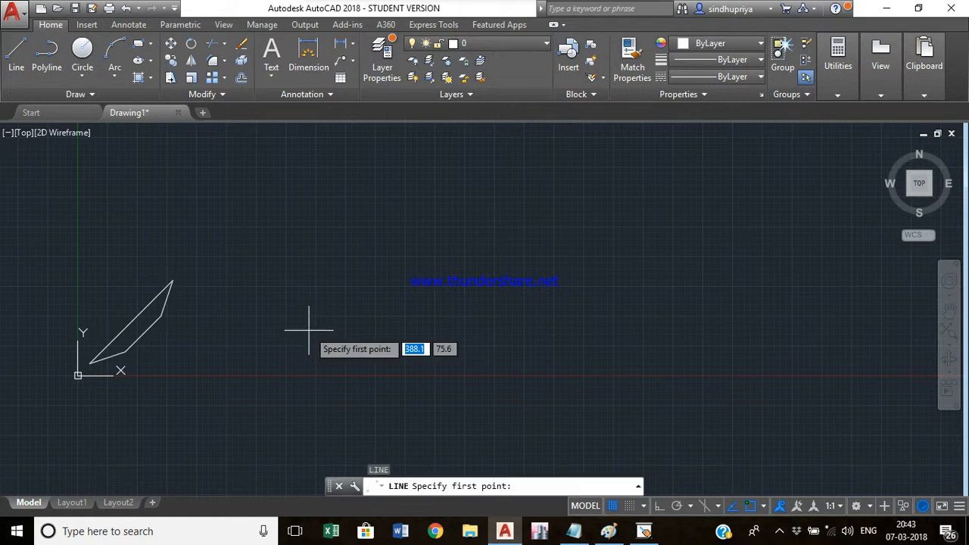
text(20)
key(Tab)
text(0)
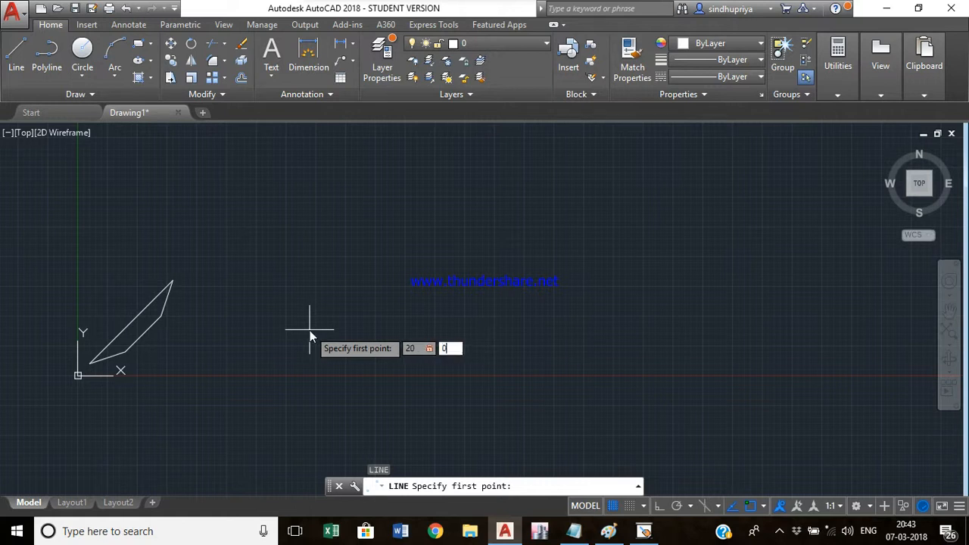
key(Return)
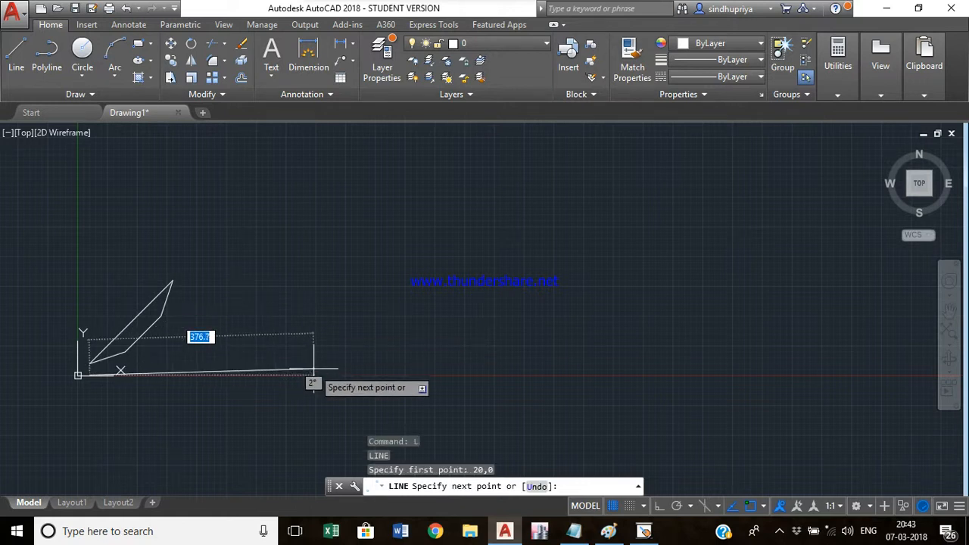
text(5)
key(Tab)
text(20)
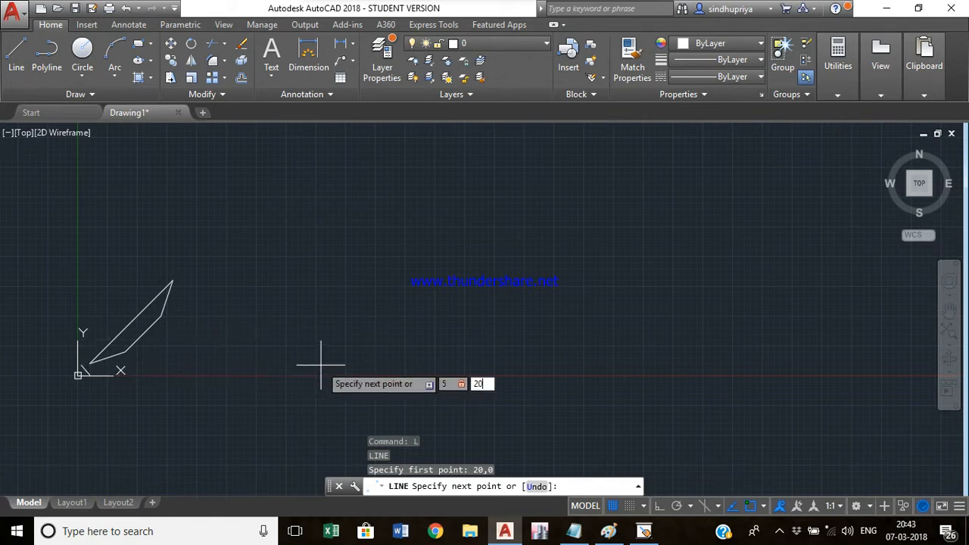
key(Return)
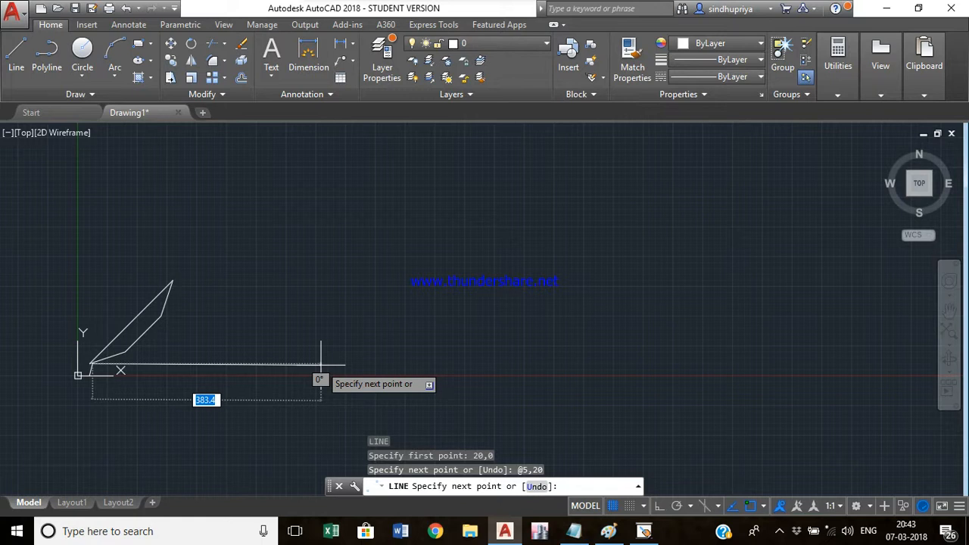
text(10)
key(Tab)
text(-)
key(Return)
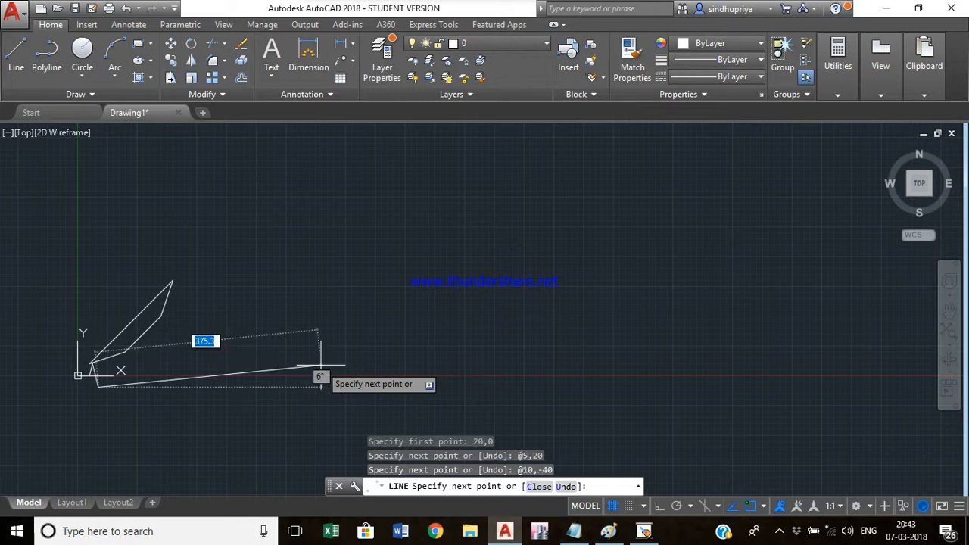
text(10,40)
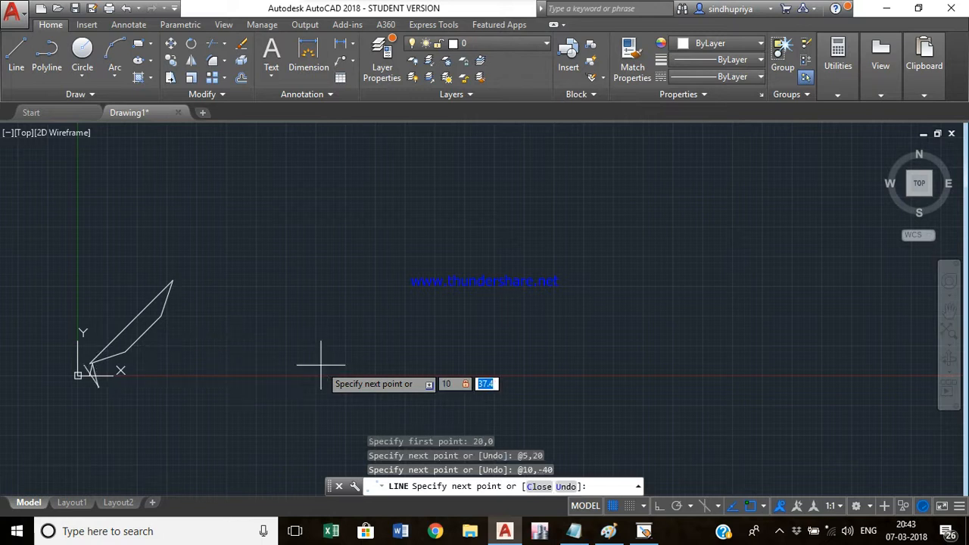
key(Return)
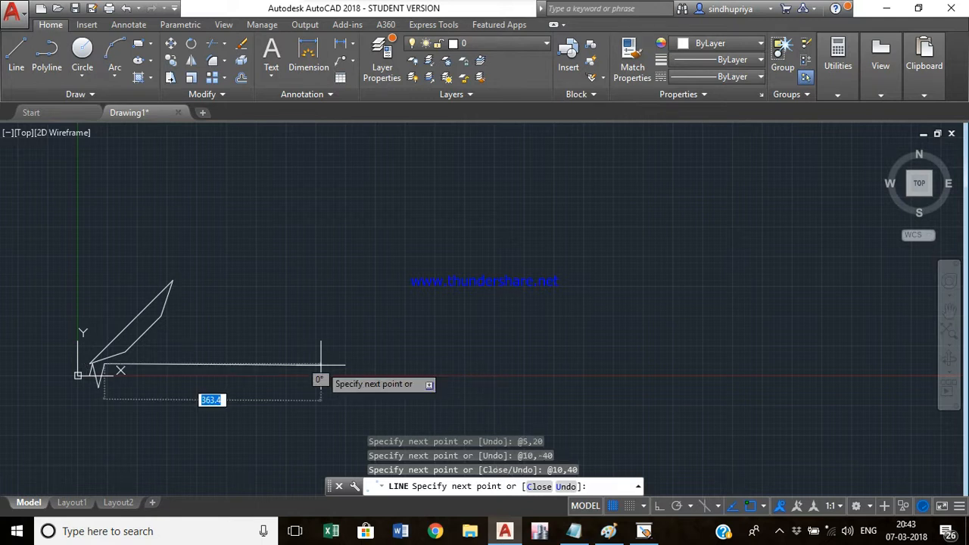
text(10,-)
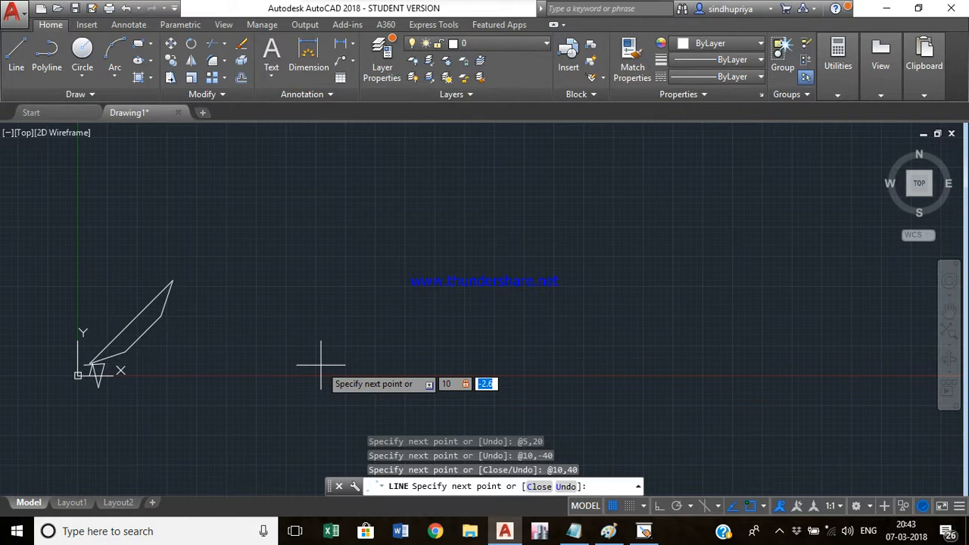
text(40)
key(Return)
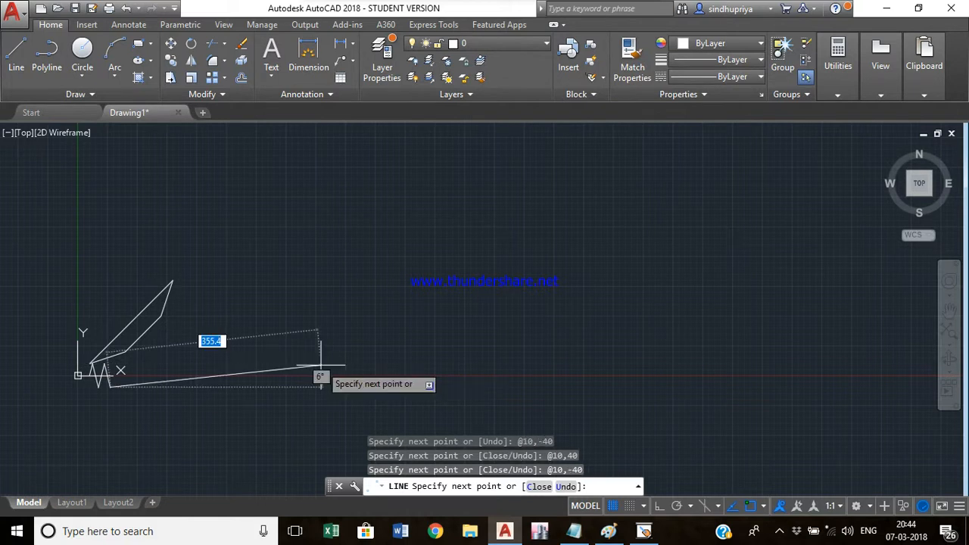
text(5,20)
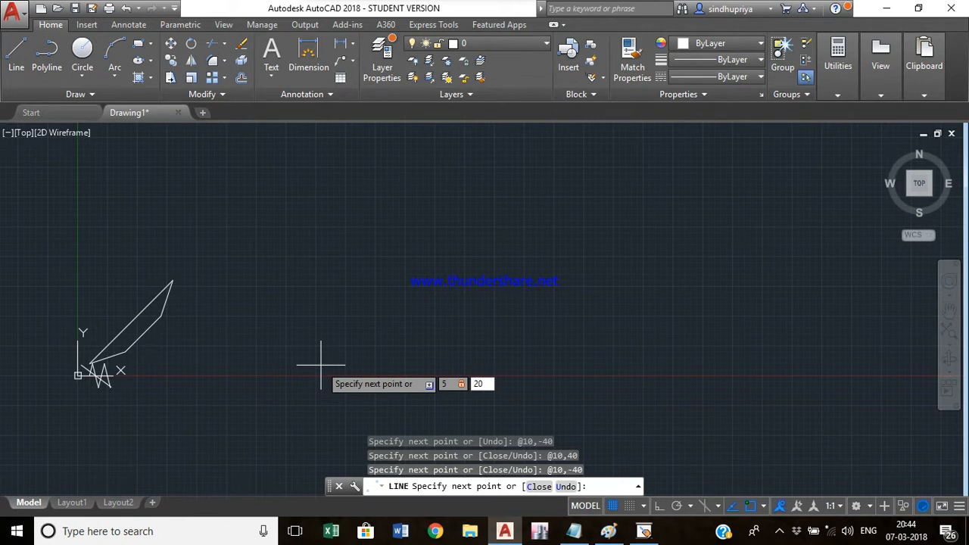
key(Return)
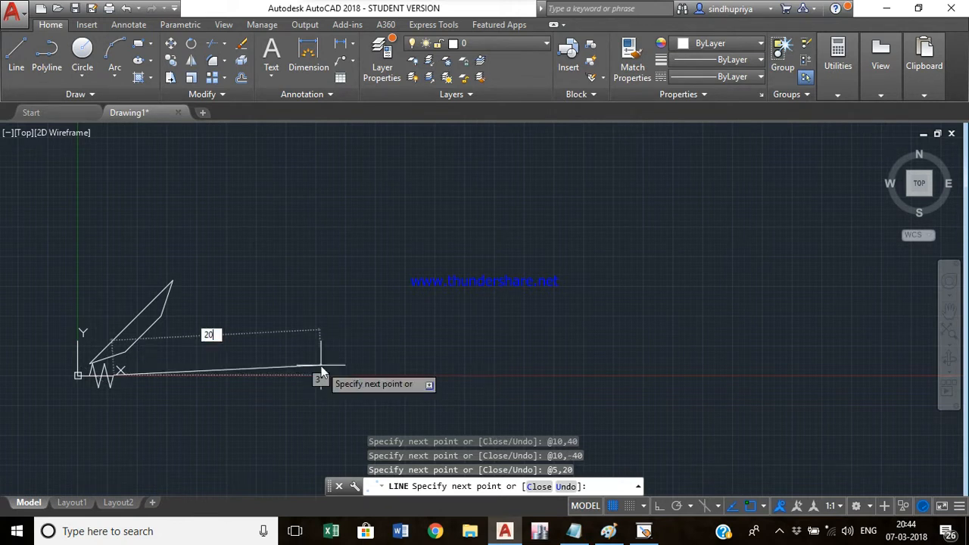
text(20,)
text(0)
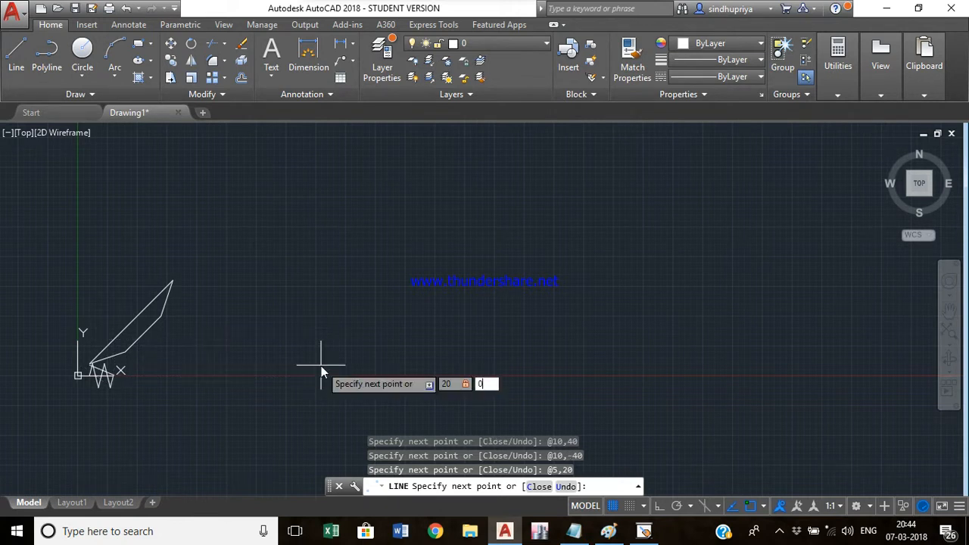
key(Return)
key(Escape)
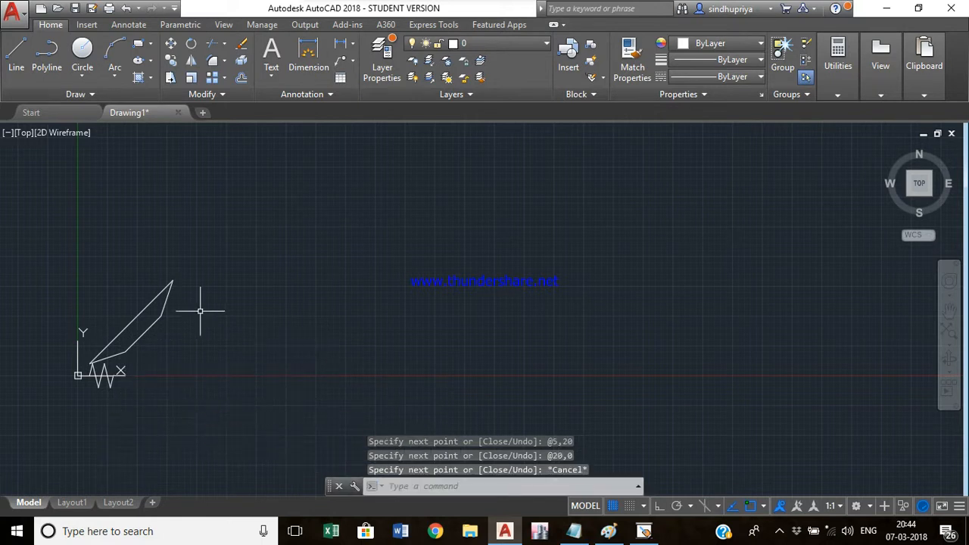
- Delete the earlier closed shape with a selection window
click(184, 353)
click(110, 246)
key(Delete)
- Delete the zigzag line with a selection window
scroll(91, 375, up, 5)
scroll(130, 390, up, 3)
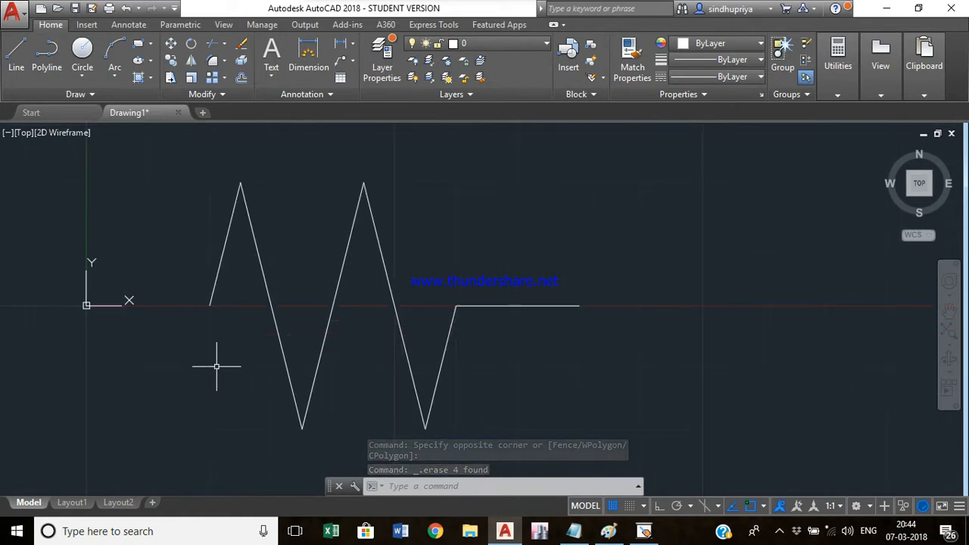
scroll(432, 379, down, 5)
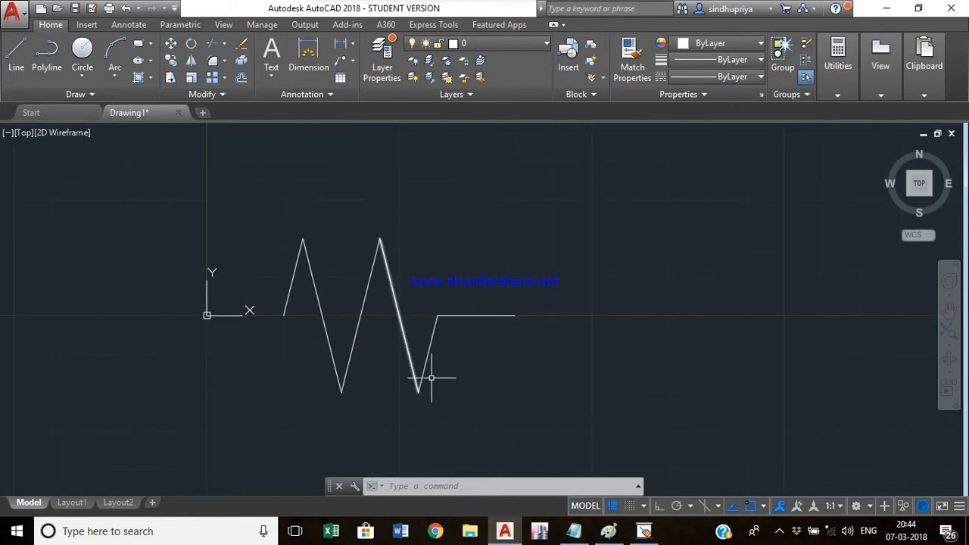
click(480, 379)
click(346, 281)
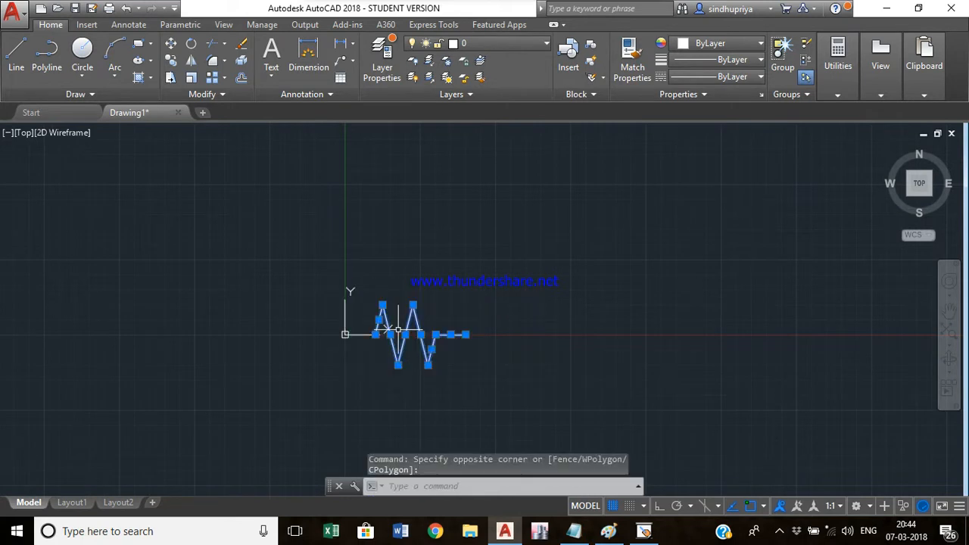
key(Delete)
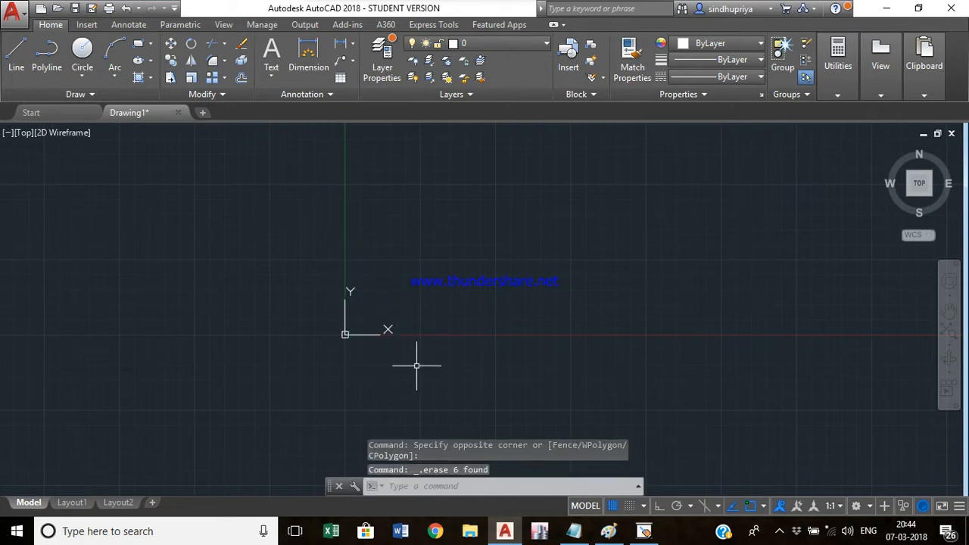
middle_drag(409, 367, 308, 394)
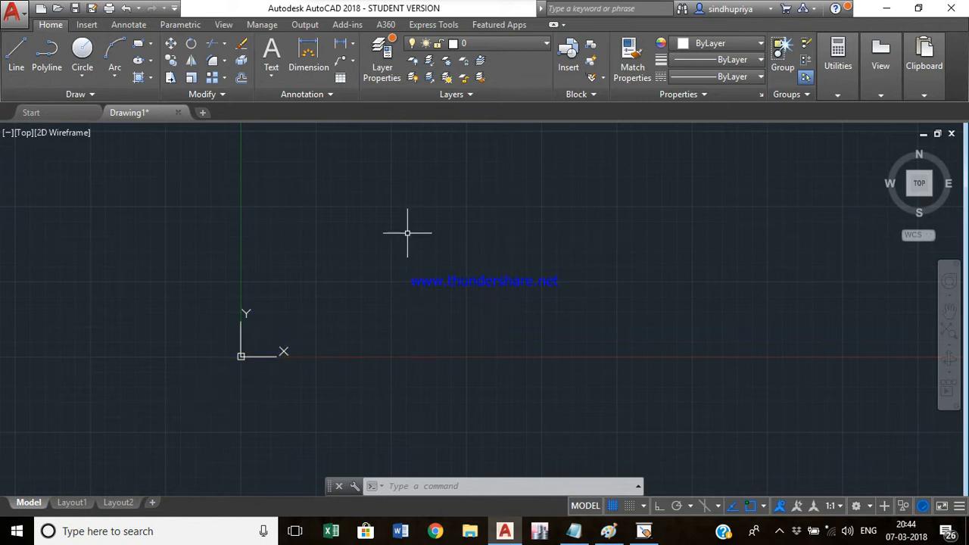
text(l)
key(Return)
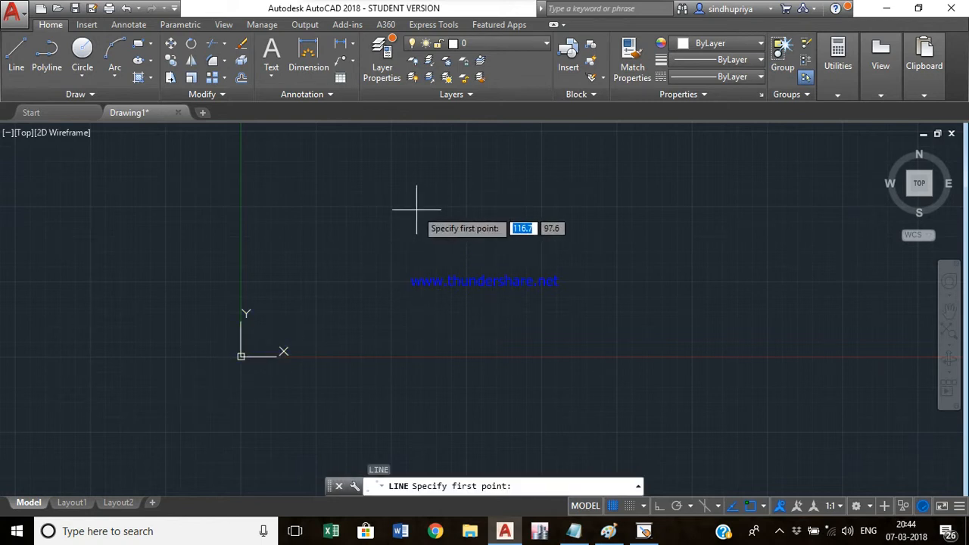
click(417, 209)
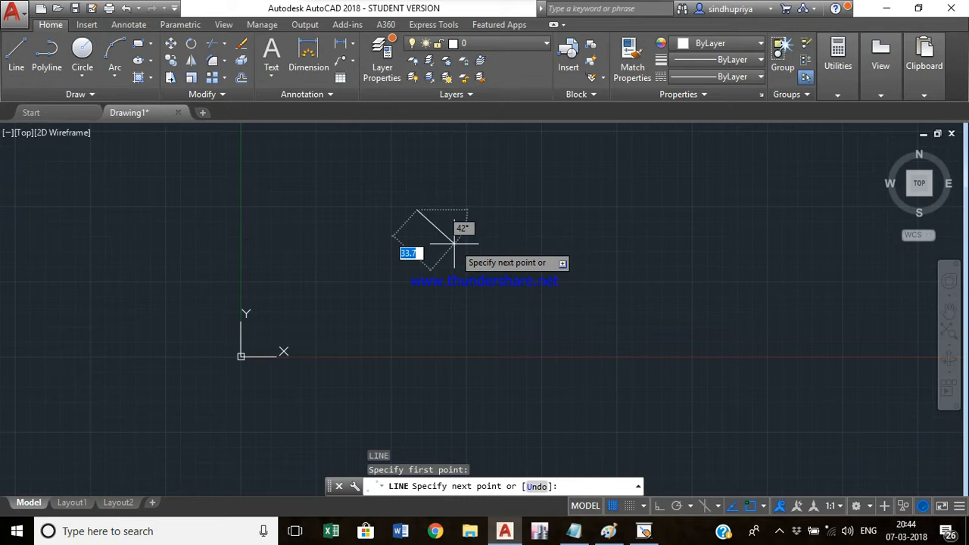
key(BackSpace)
text(@)
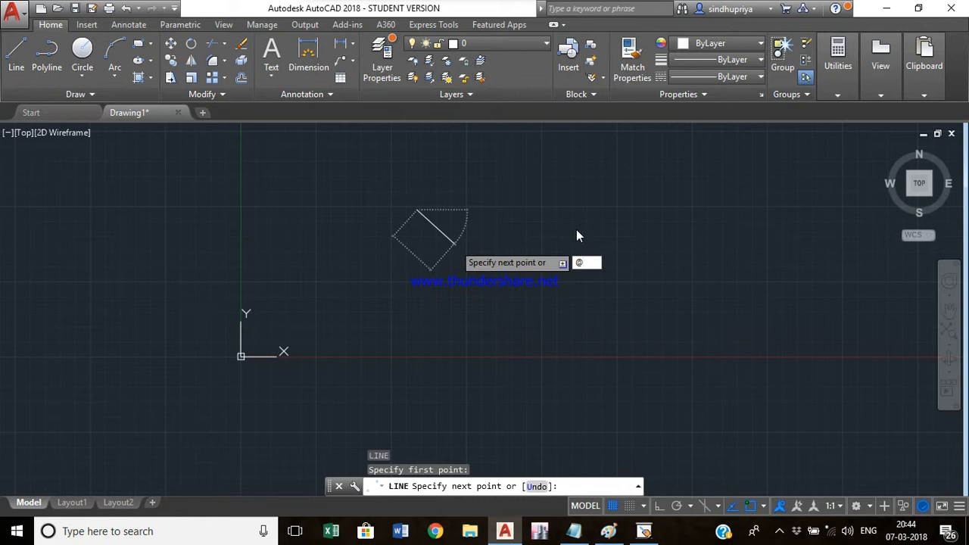
text(20)
key(Tab)
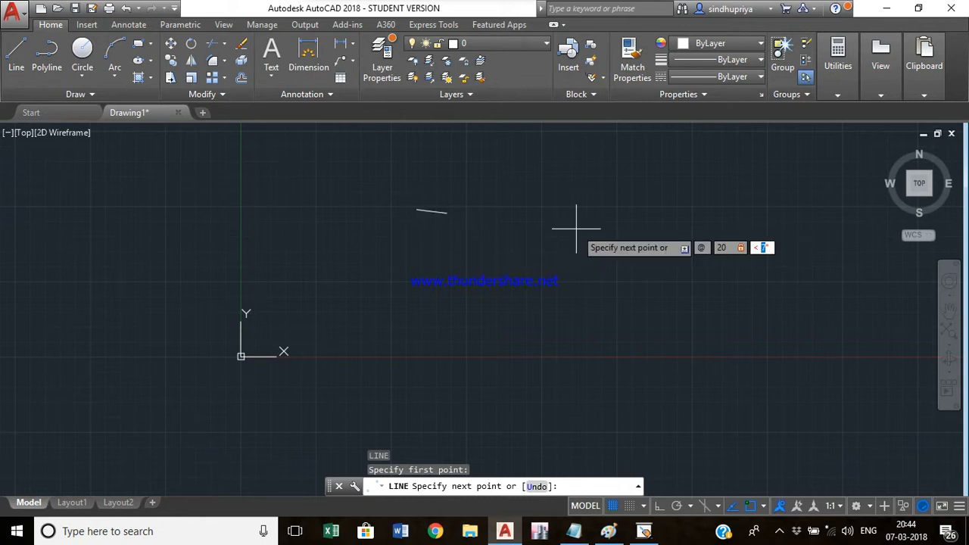
key(Return)
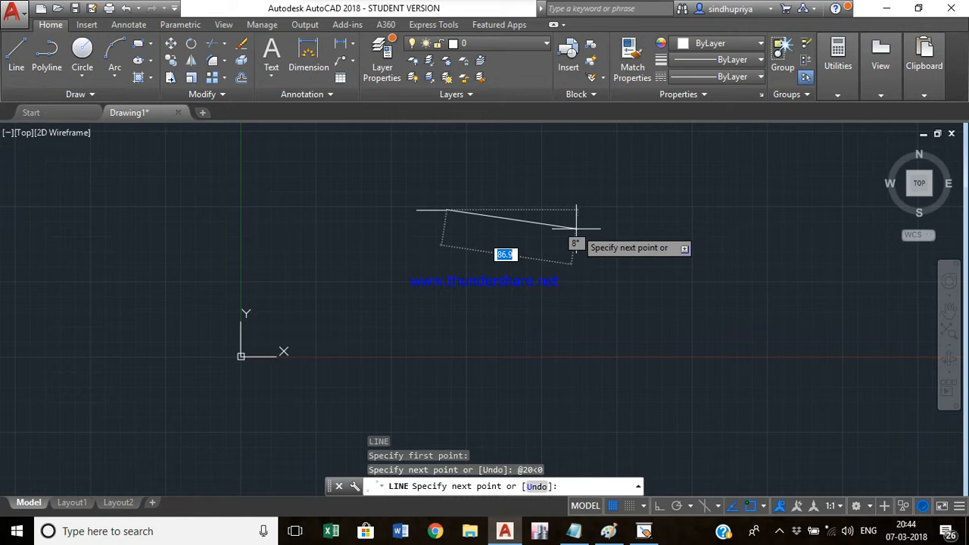
text(@)
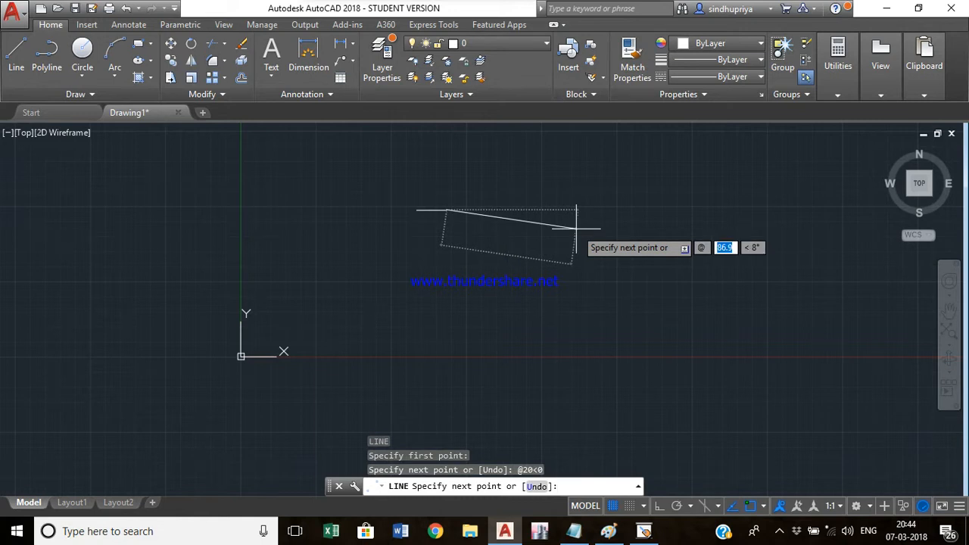
text(20)
key(Tab)
text(2)
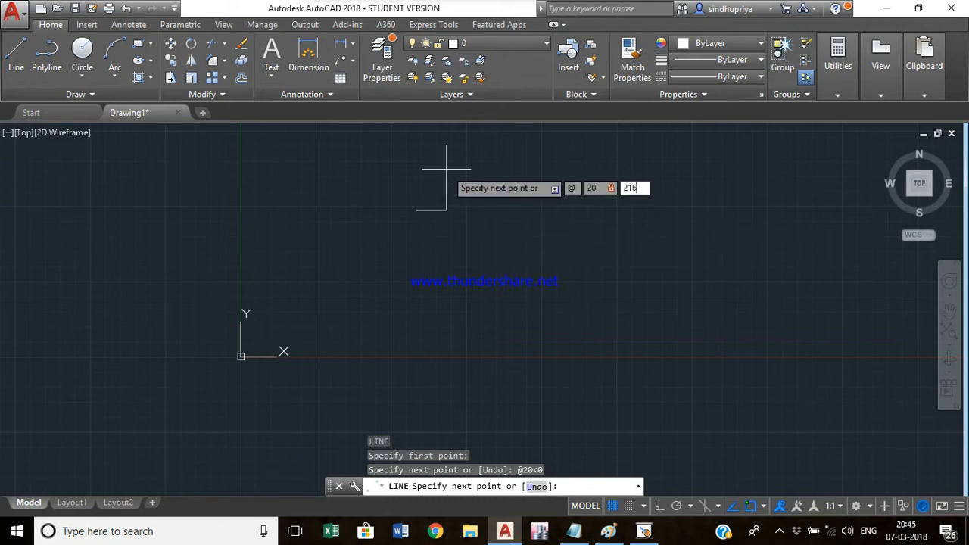
text(16)
key(Return)
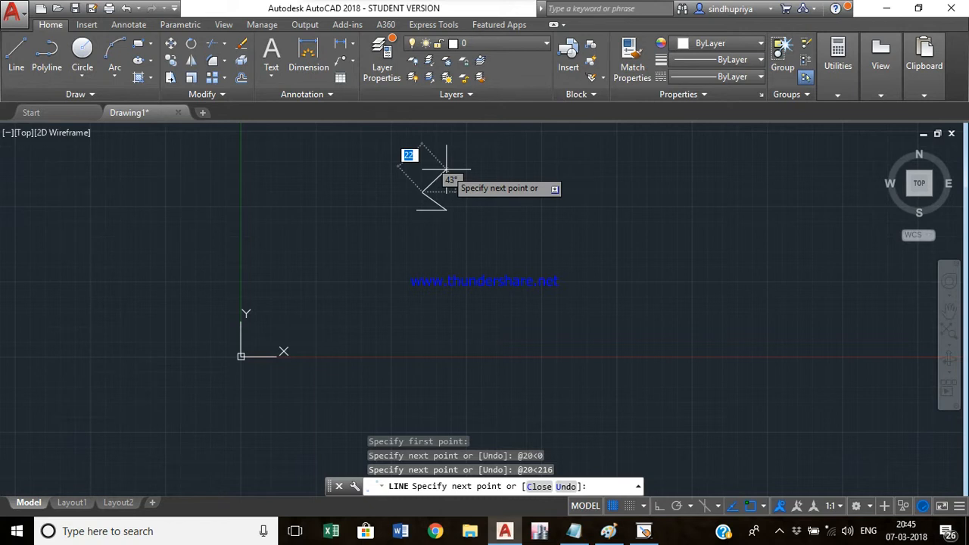
text(@20)
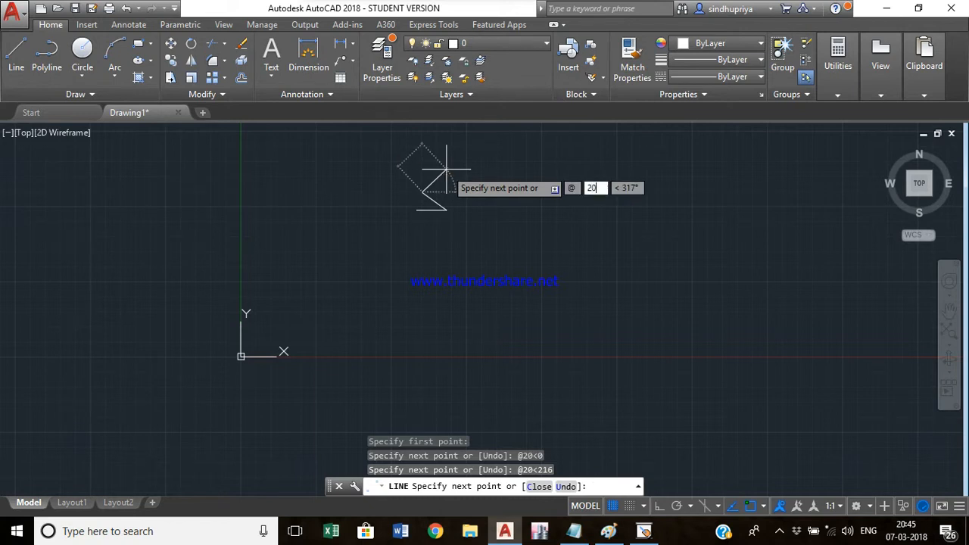
key(Tab)
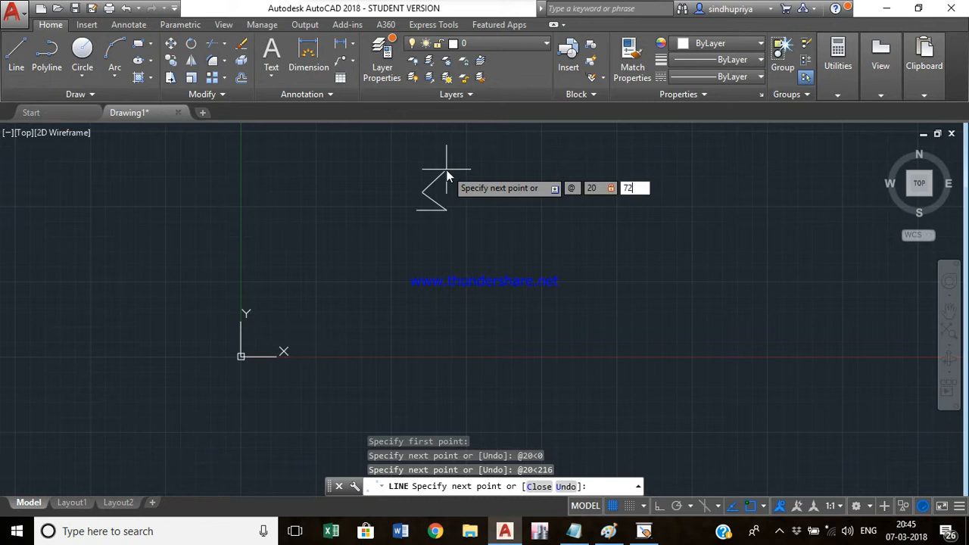
key(Return)
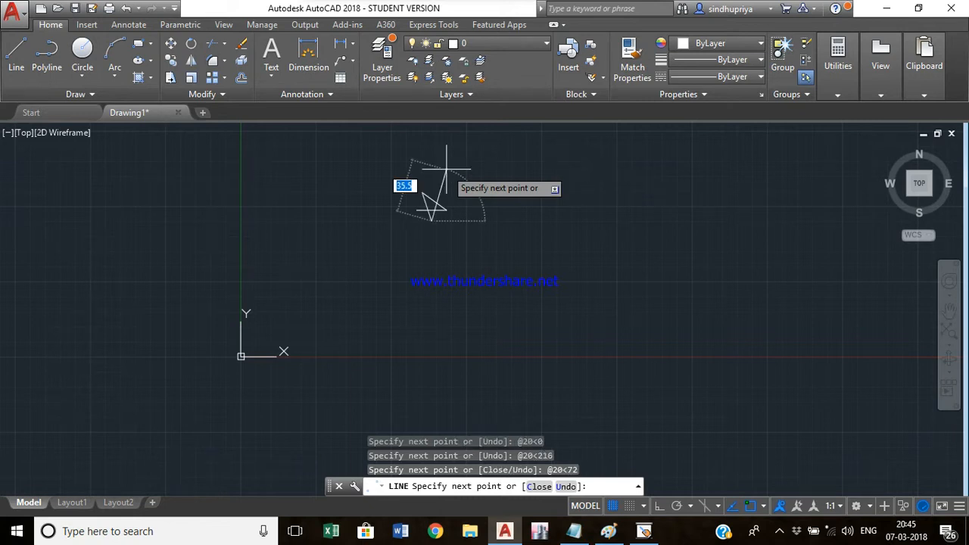
text(@20)
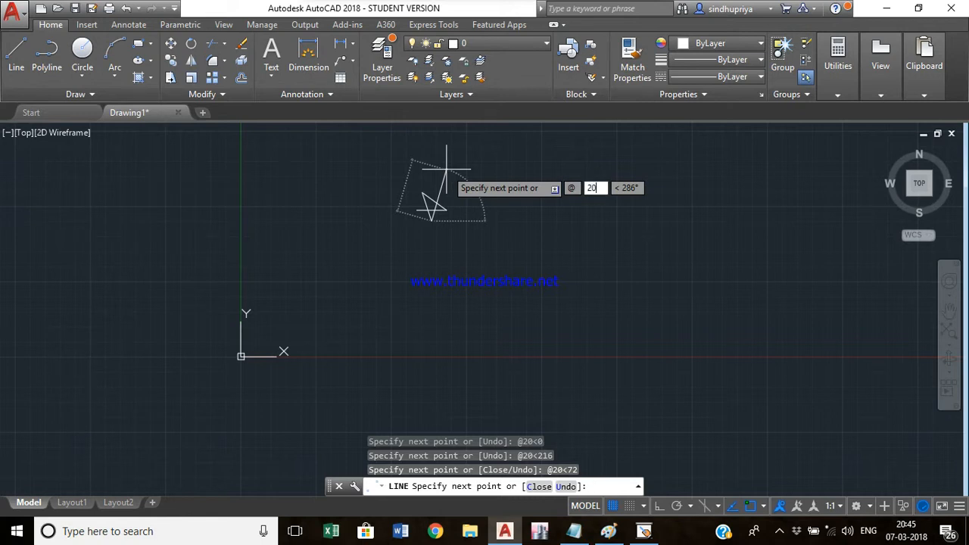
key(Tab)
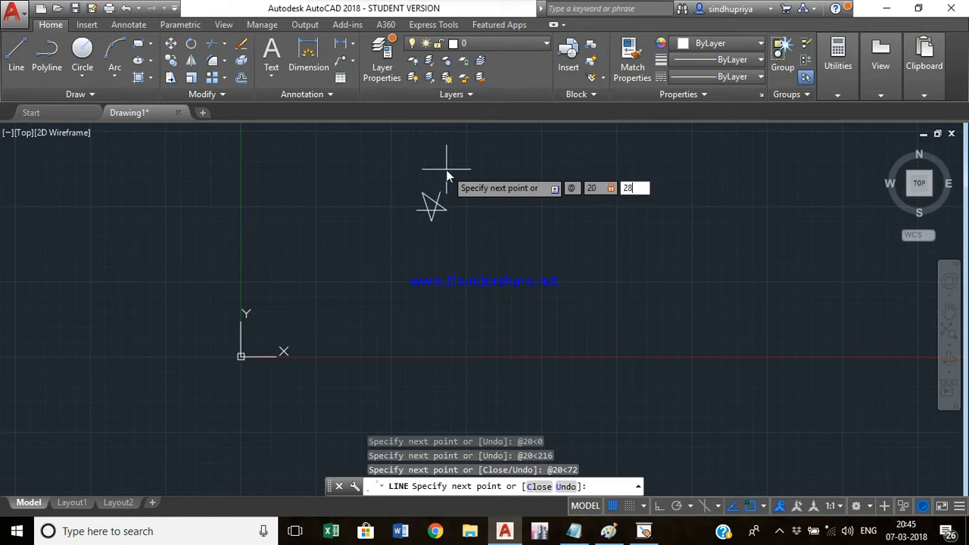
text(288)
key(Return)
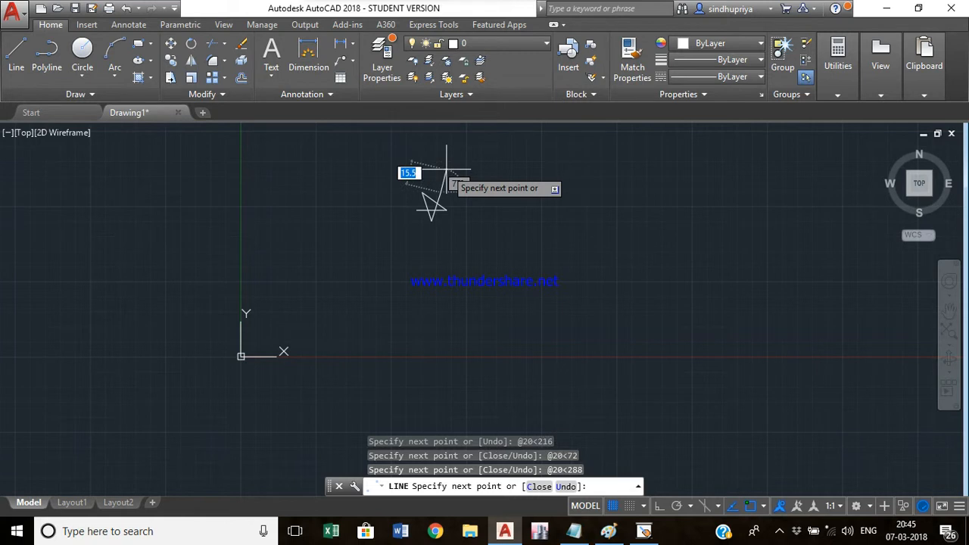
text(c)
key(Return)
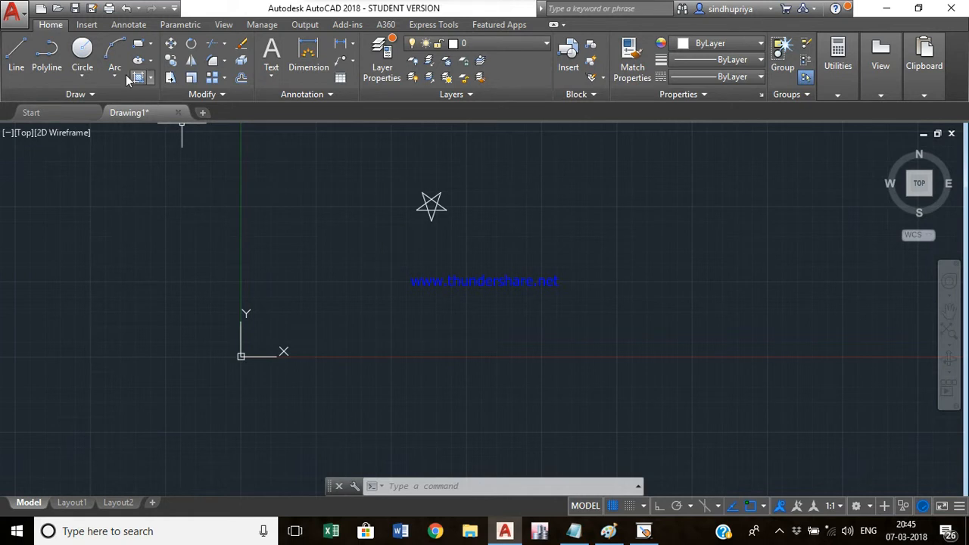
text(c)
key(Return)
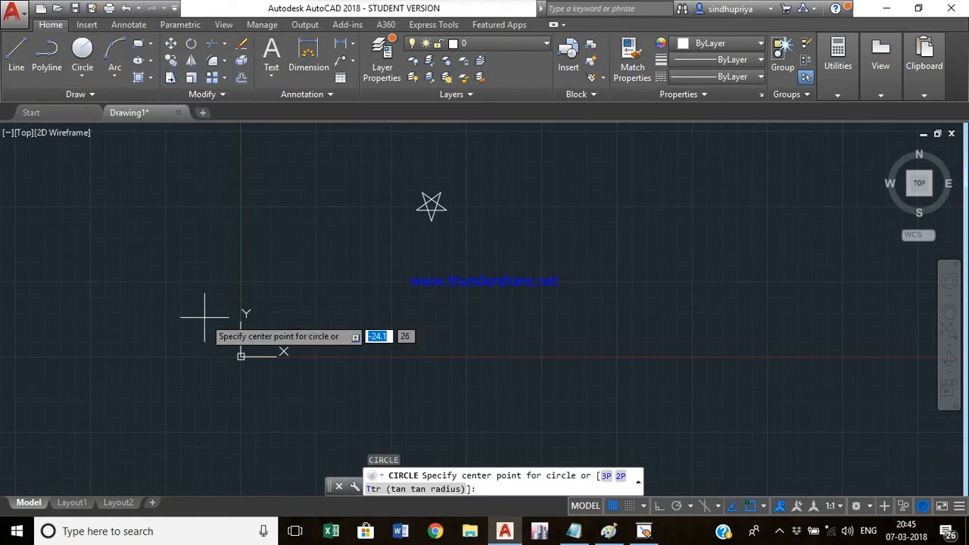
key(Escape)
- Draw a circle with the Center, Radius option at a picked center, radius 10
click(85, 75)
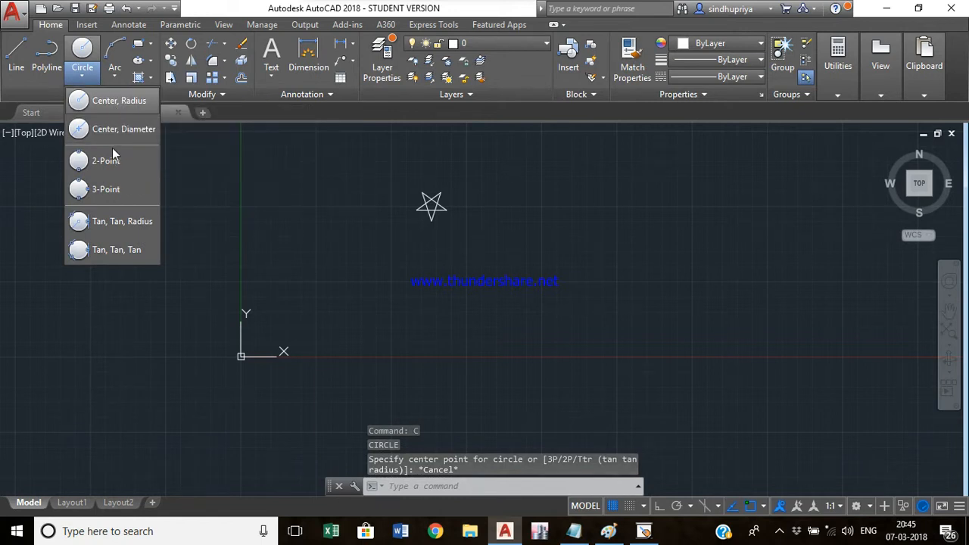
click(106, 100)
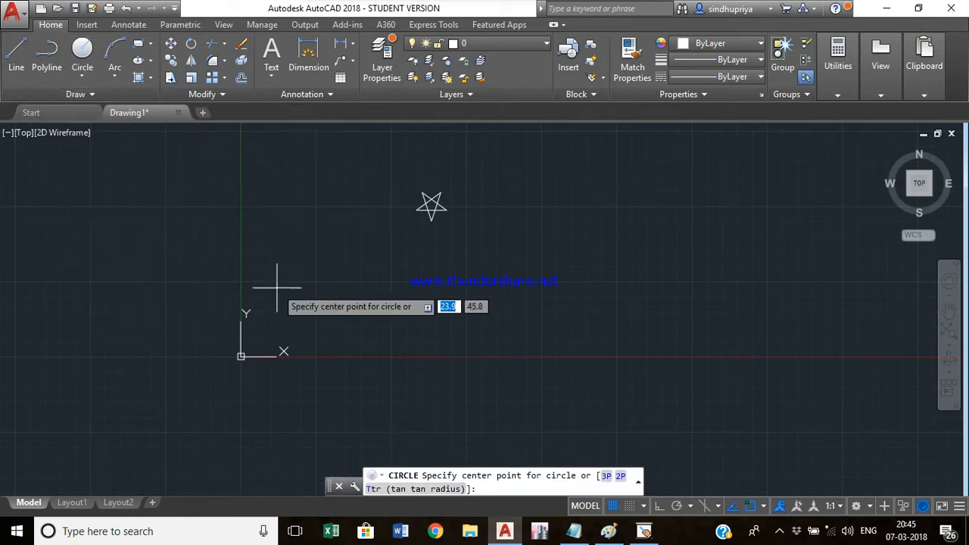
click(323, 277)
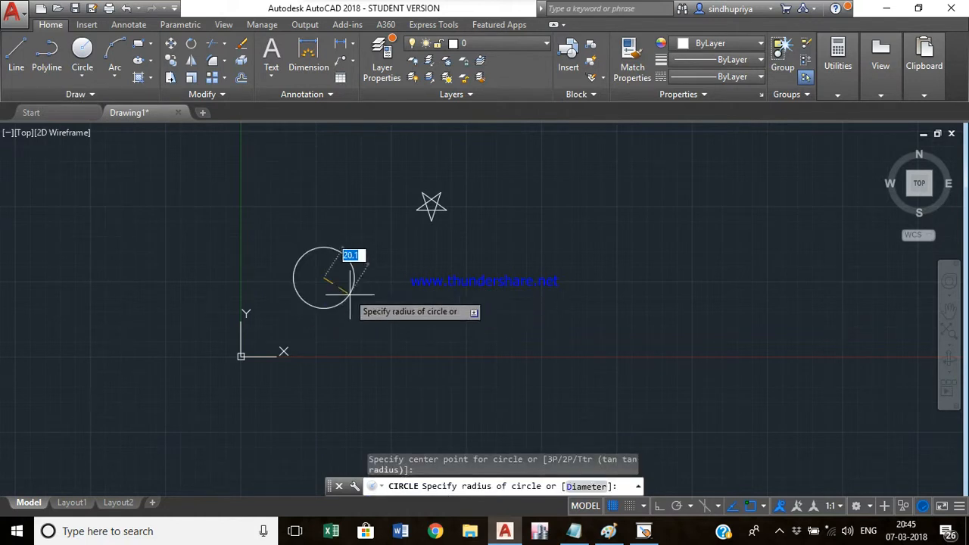
text(10)
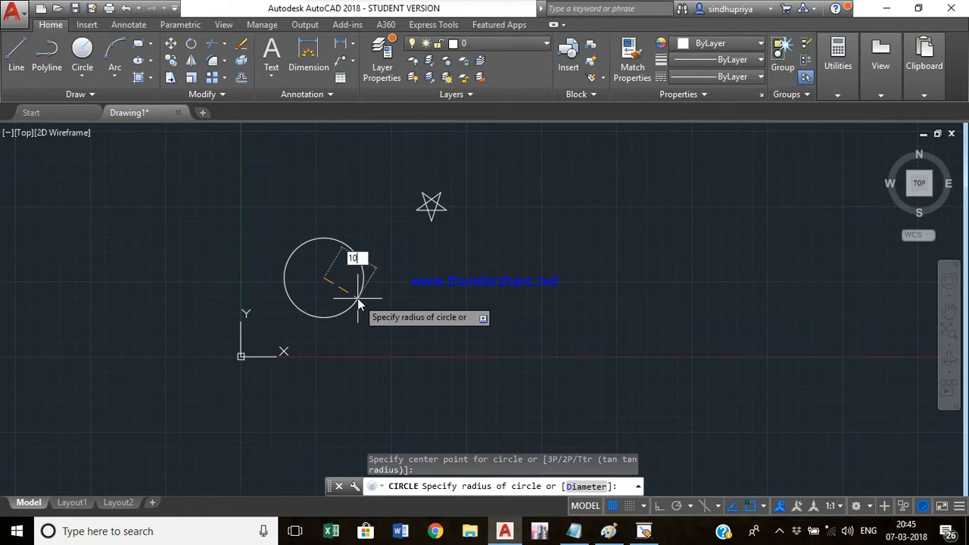
key(Return)
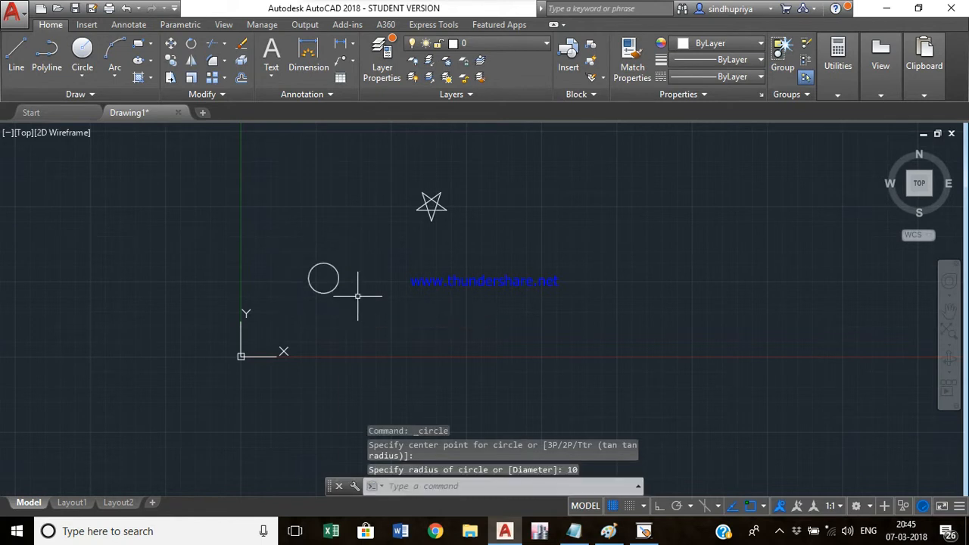
- Draw a circle with the Center, Diameter option at a picked center, diameter 20
click(82, 76)
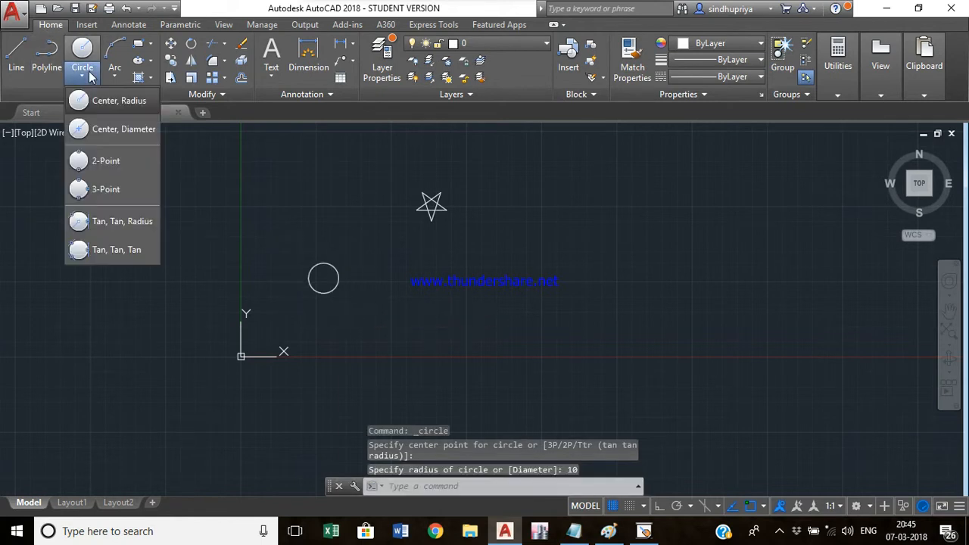
click(120, 135)
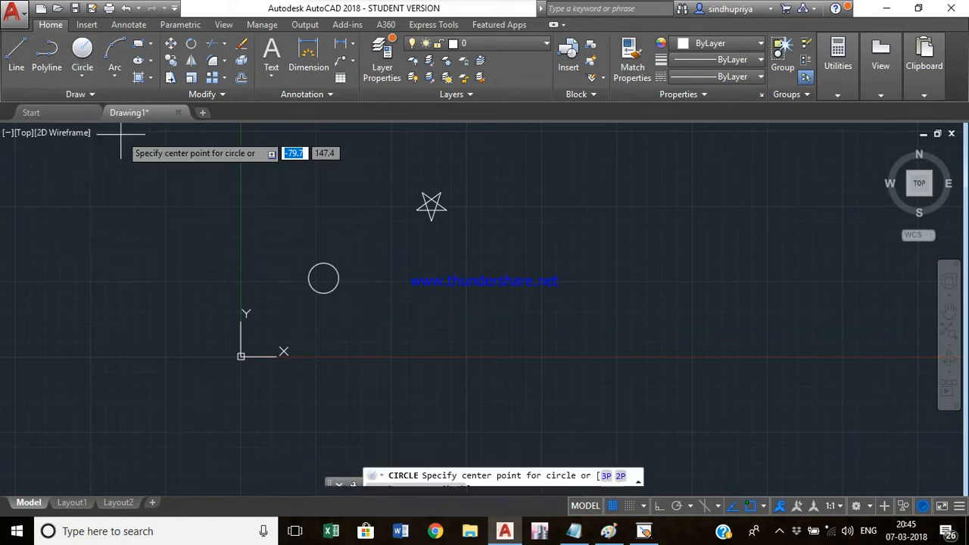
click(414, 284)
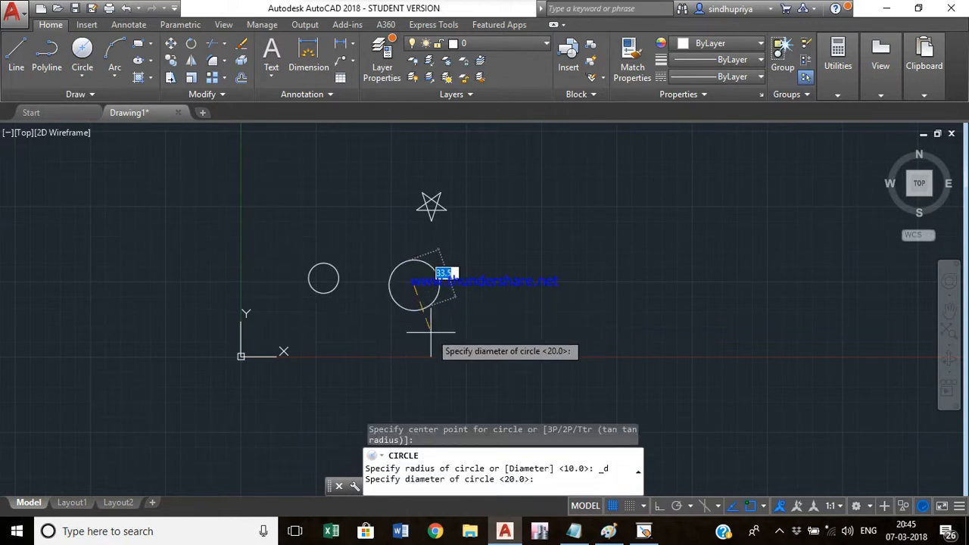
text(20)
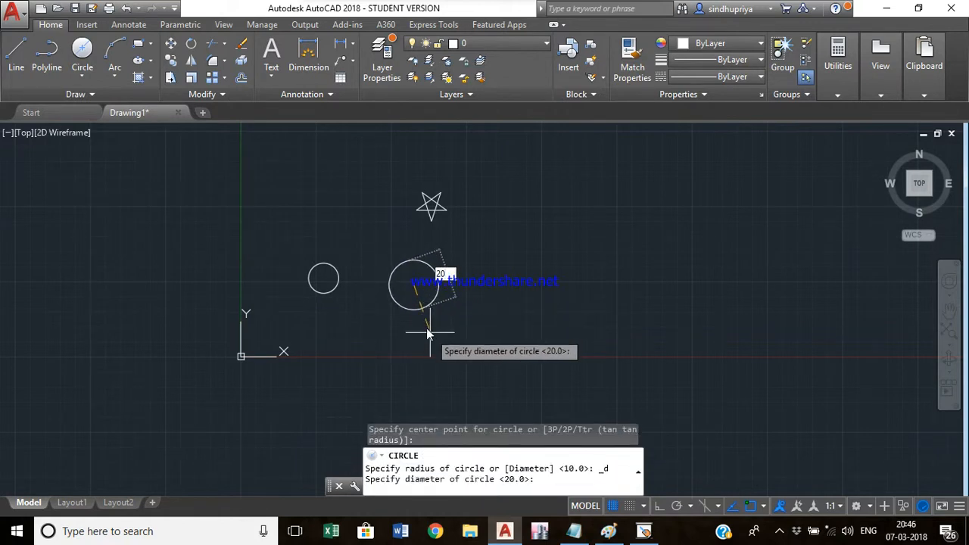
key(Return)
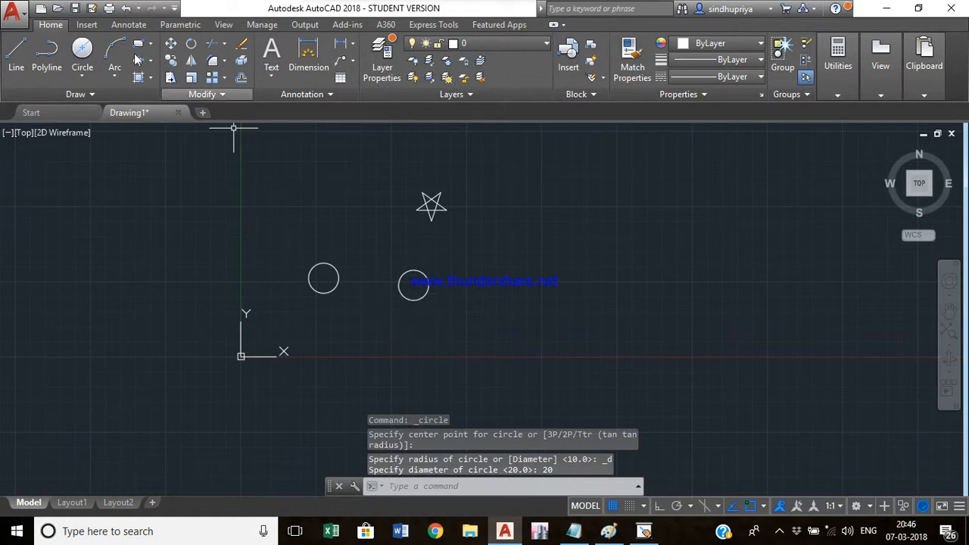
- Draw a vertical line about 60 units long to the right of the circles
click(83, 77)
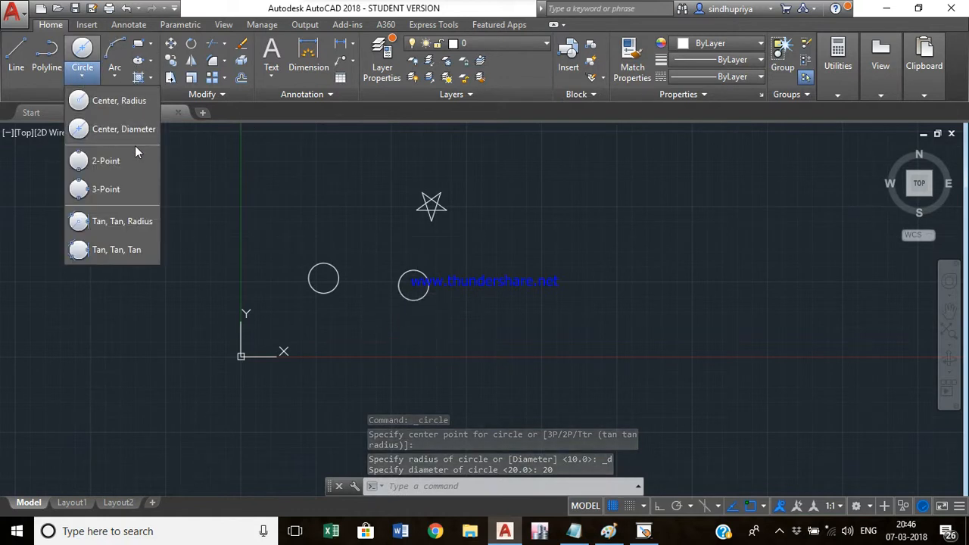
click(245, 249)
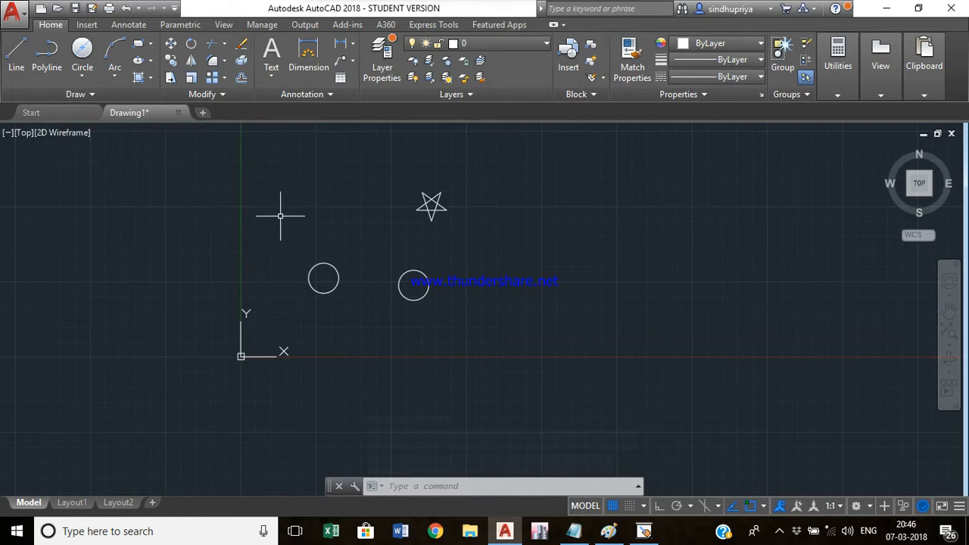
key(Return)
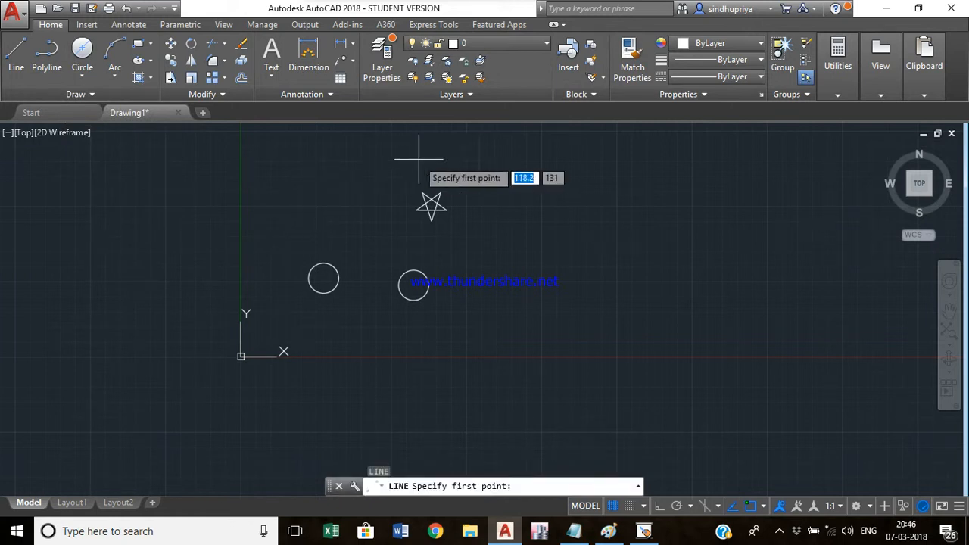
click(541, 219)
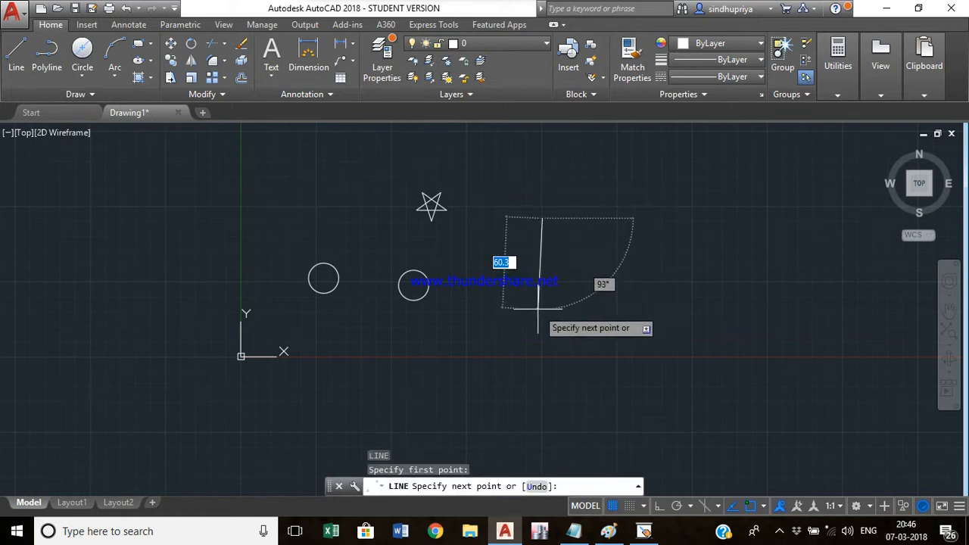
click(542, 309)
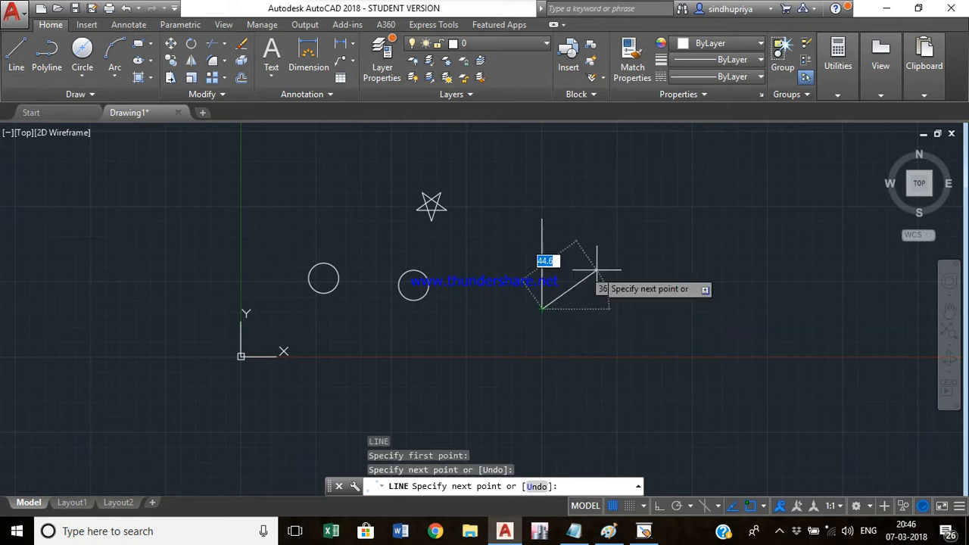
key(Return)
key(Return)
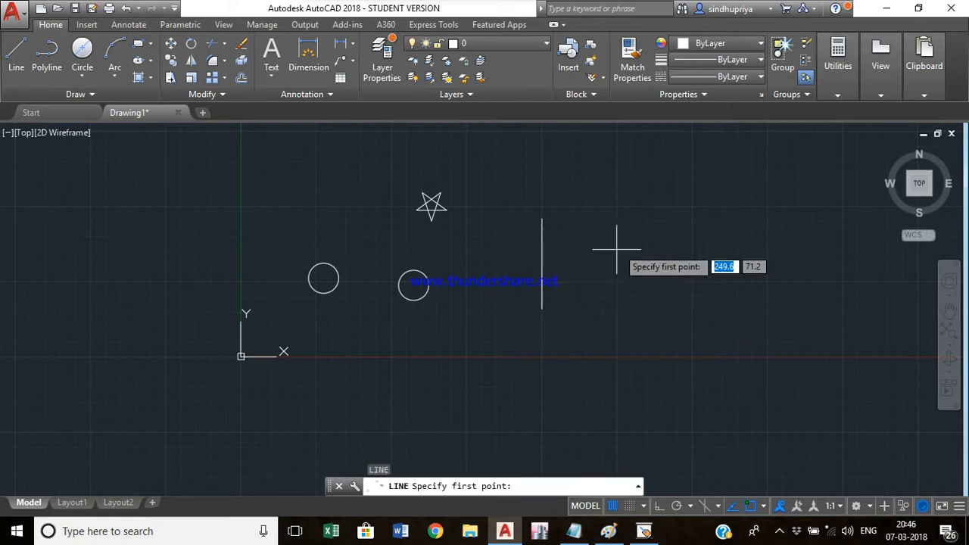
- Draw a second vertical line of similar length parallel to the first, a little to its right
click(605, 221)
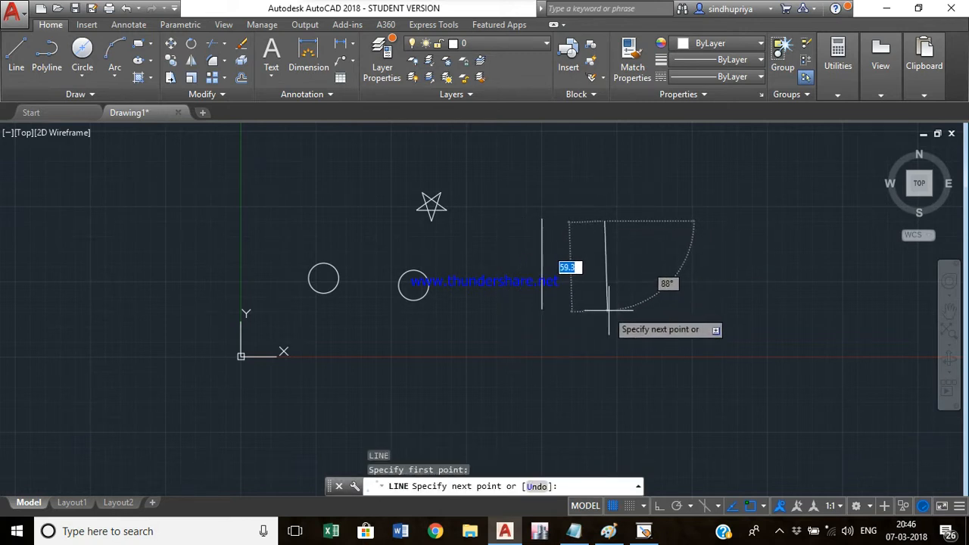
click(605, 303)
key(Escape)
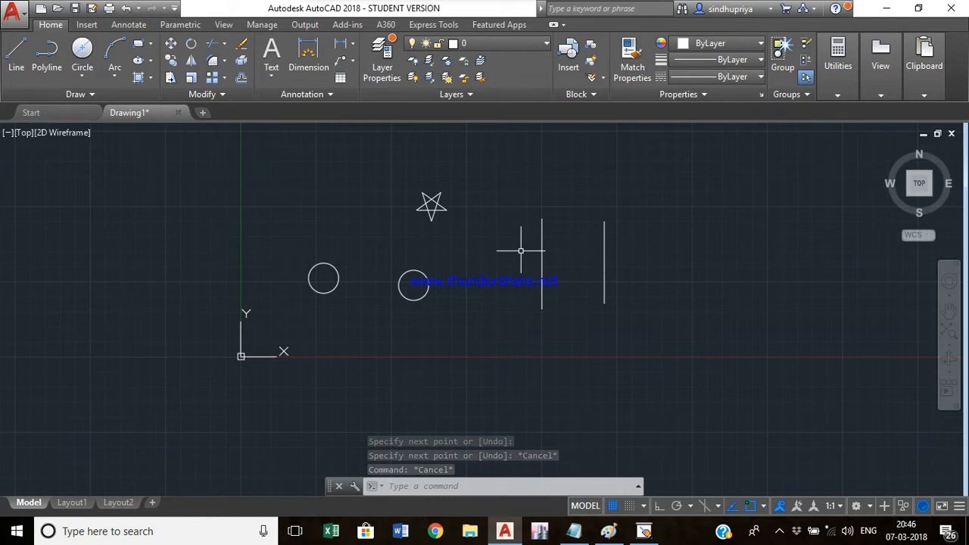
- Draw a 2-Point circle whose diameter spans between the two vertical lines
click(80, 79)
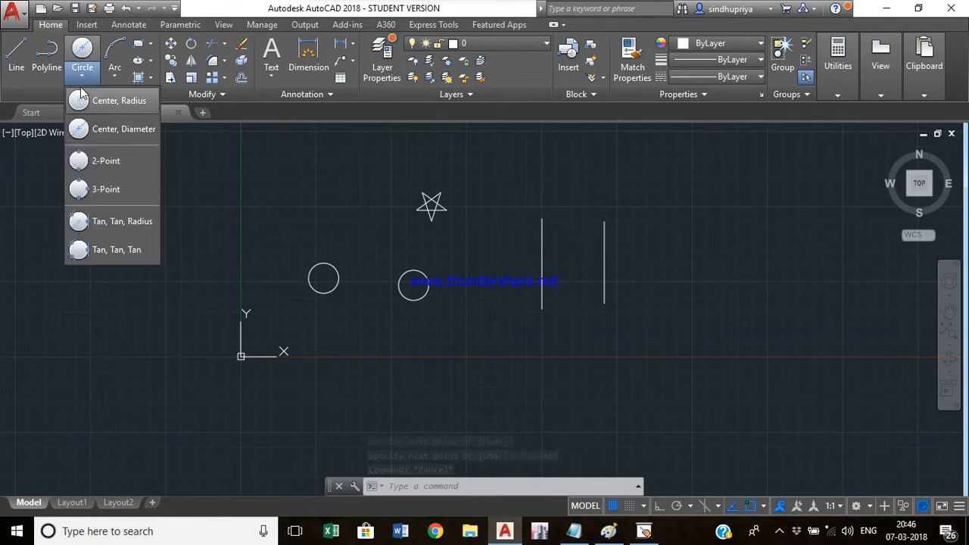
click(106, 160)
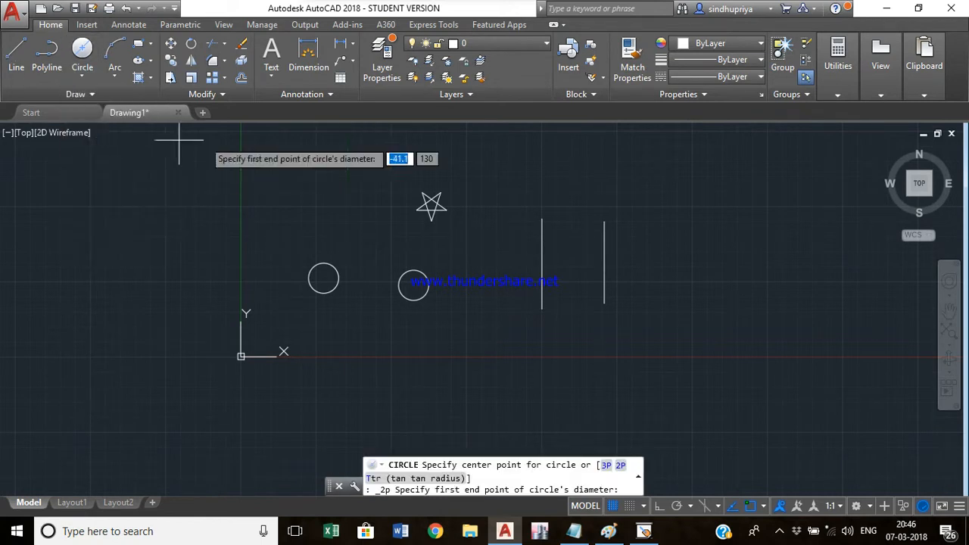
click(542, 264)
click(604, 264)
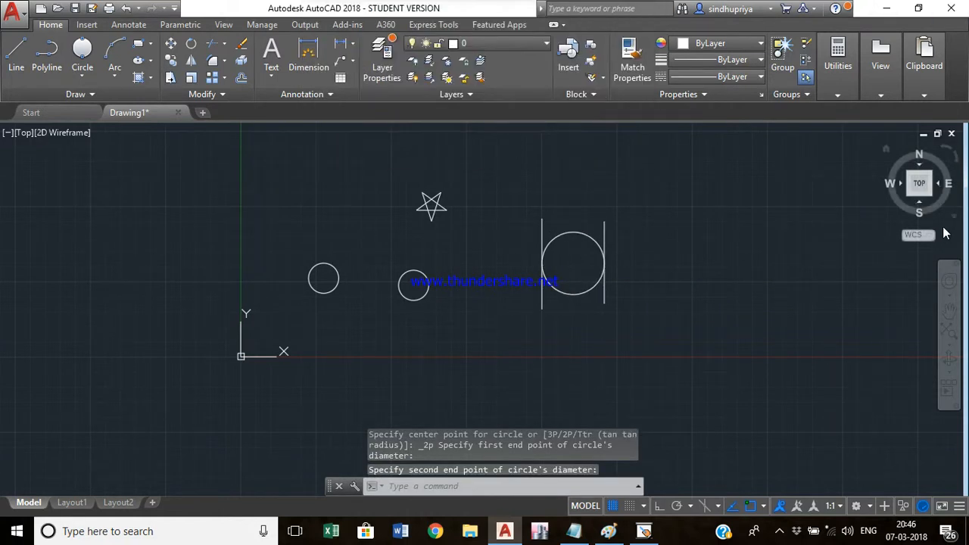
- Draw a triangle from three line segments to the right of the vertical lines
click(82, 75)
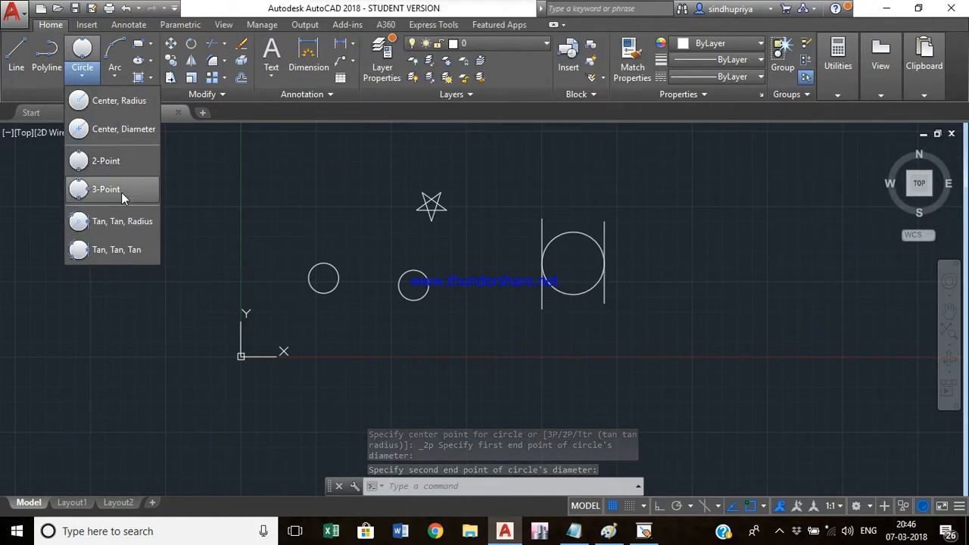
click(652, 276)
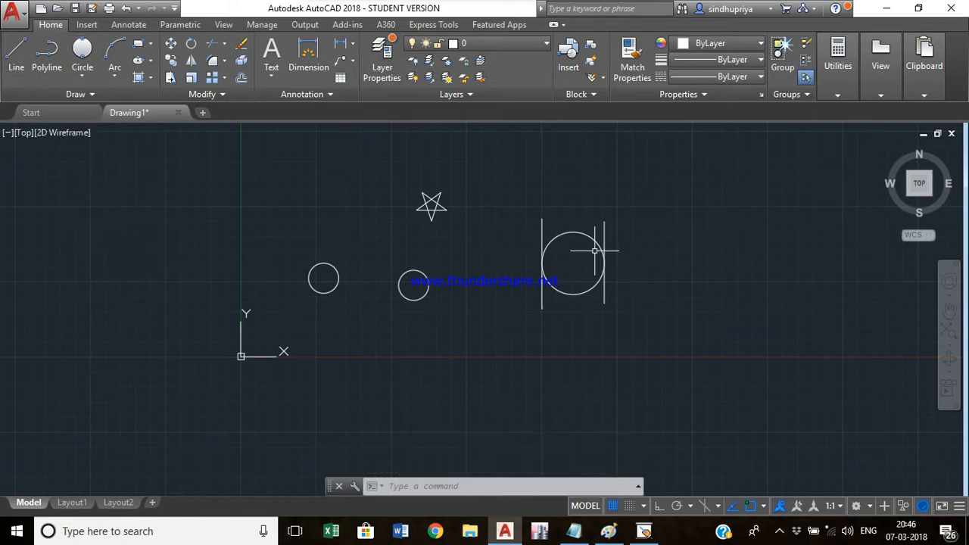
text(l)
key(Return)
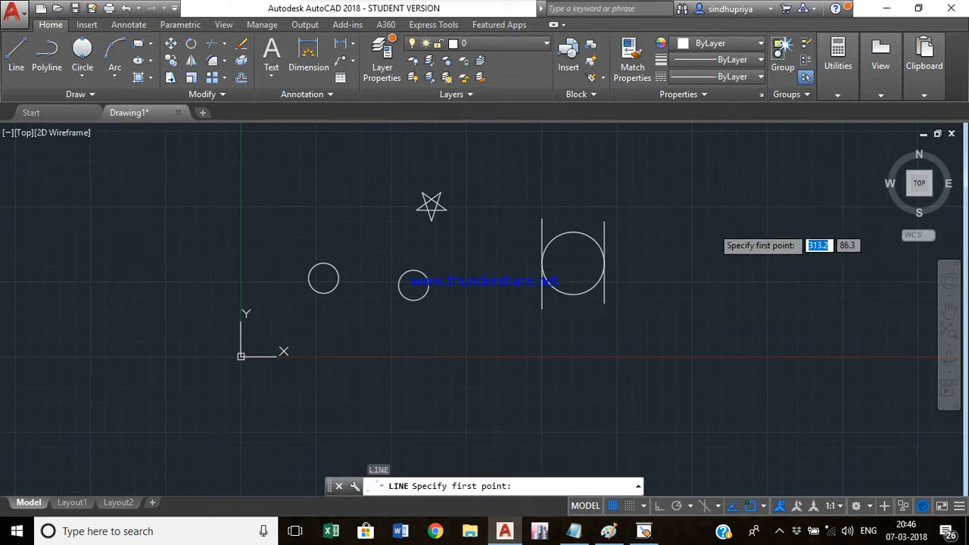
click(712, 227)
click(790, 287)
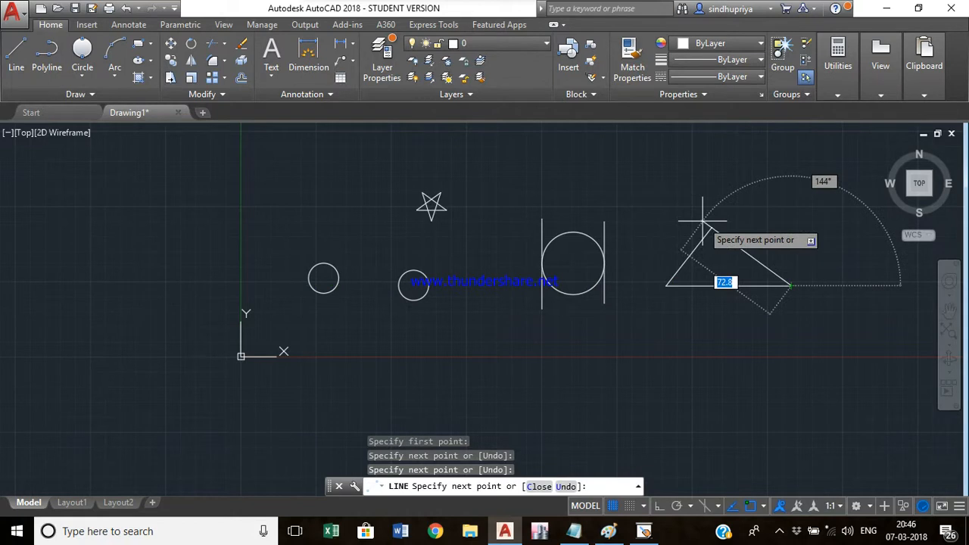
click(711, 227)
key(Escape)
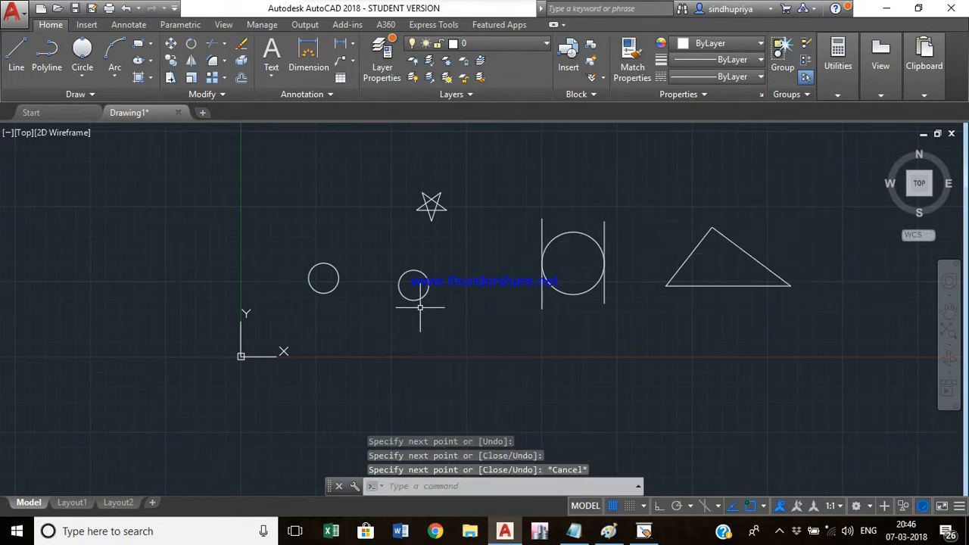
- Draw a 3-Point circle through points on the triangle's three sides
click(84, 70)
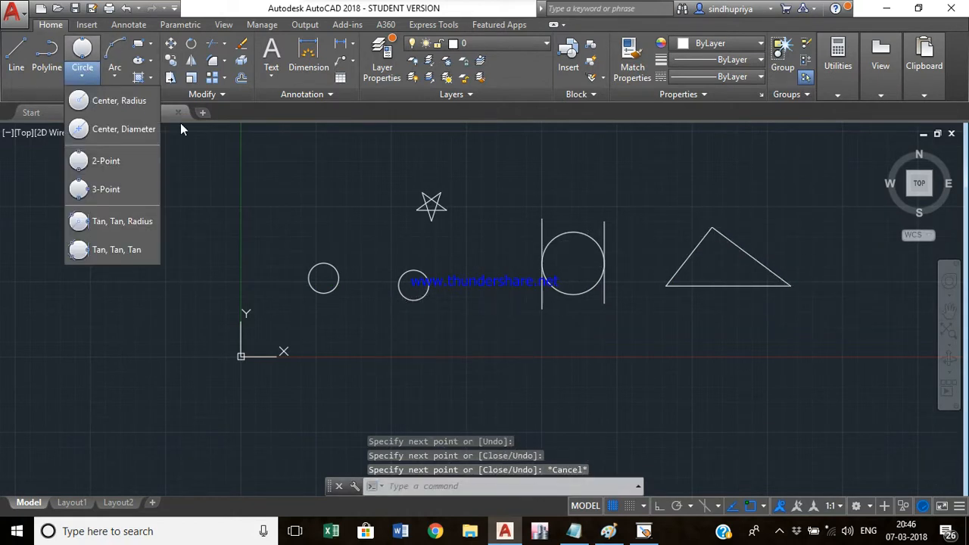
click(115, 188)
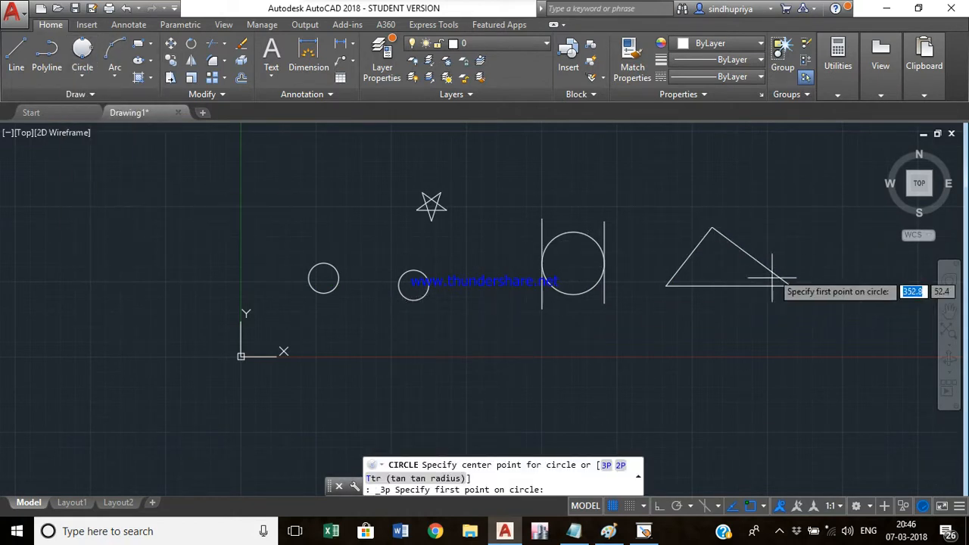
click(689, 258)
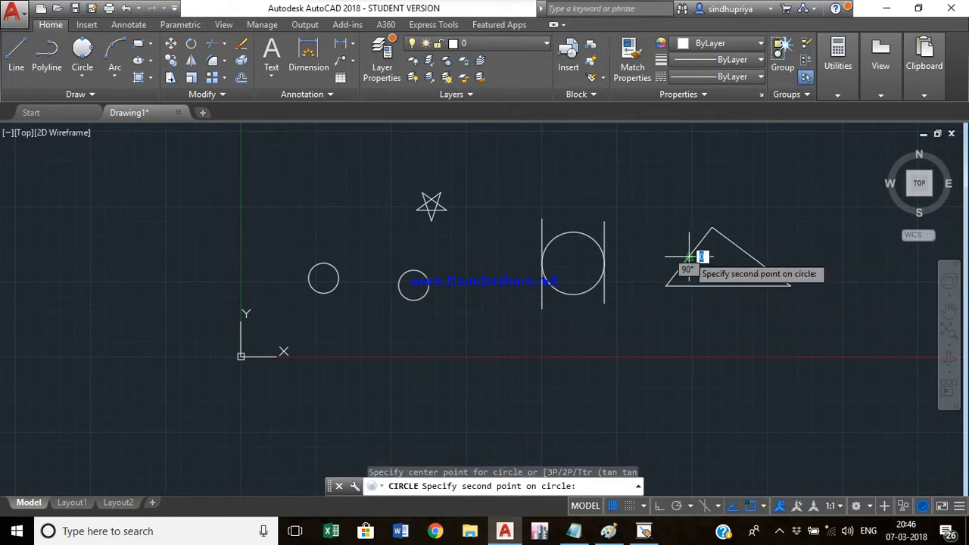
click(719, 285)
click(733, 241)
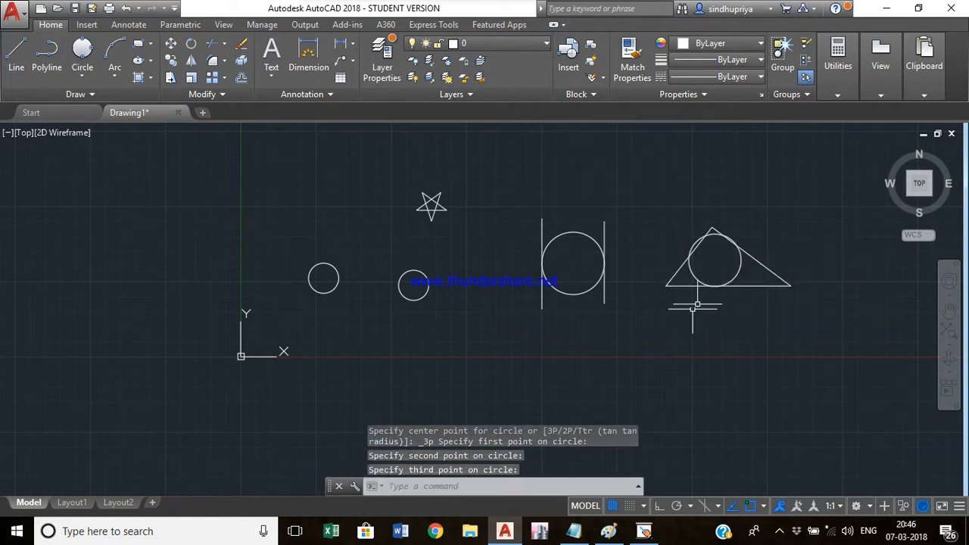
key(Escape)
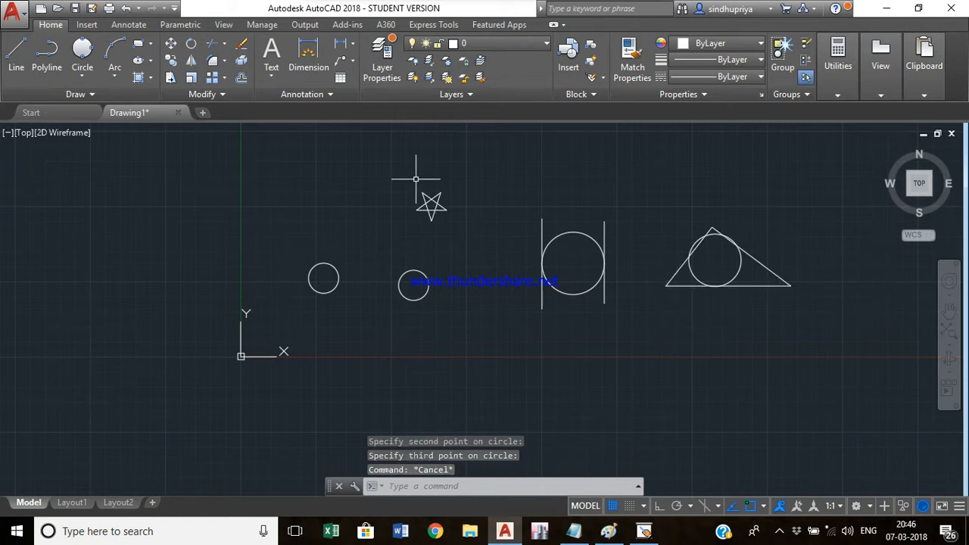
click(82, 75)
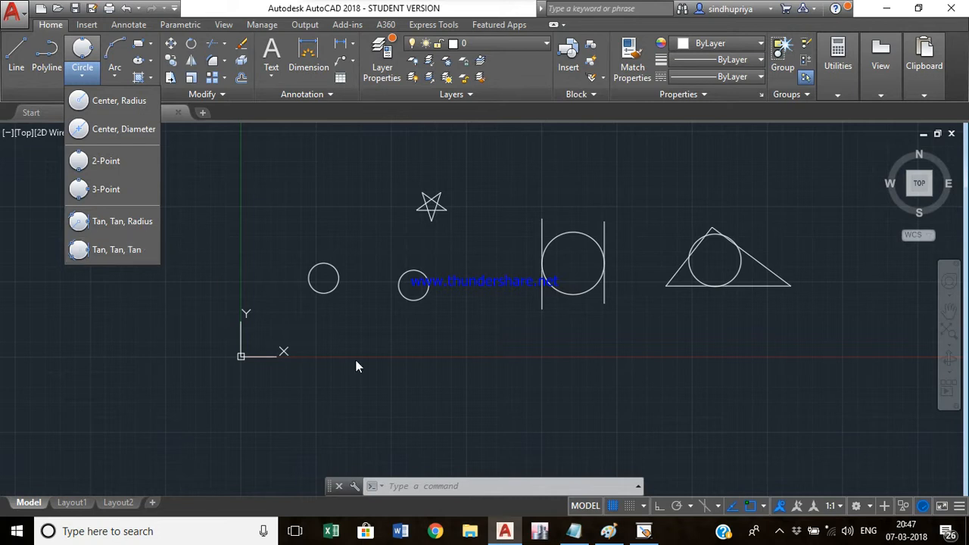
key(Escape)
key(Escape)
key(Escape)
key(Escape)
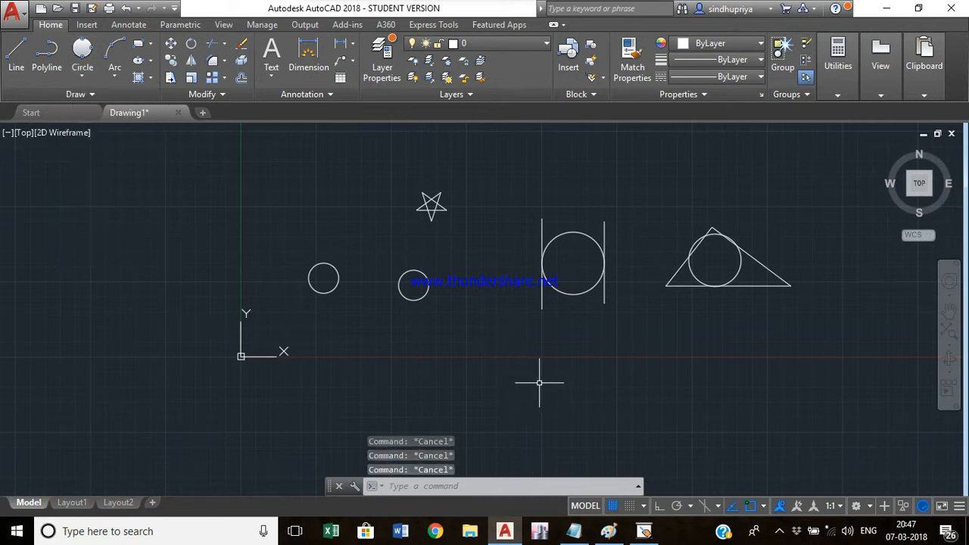
- Draw a triangle from three line segments below the circle between the vertical lines
text(l)
key(Return)
click(560, 350)
click(513, 401)
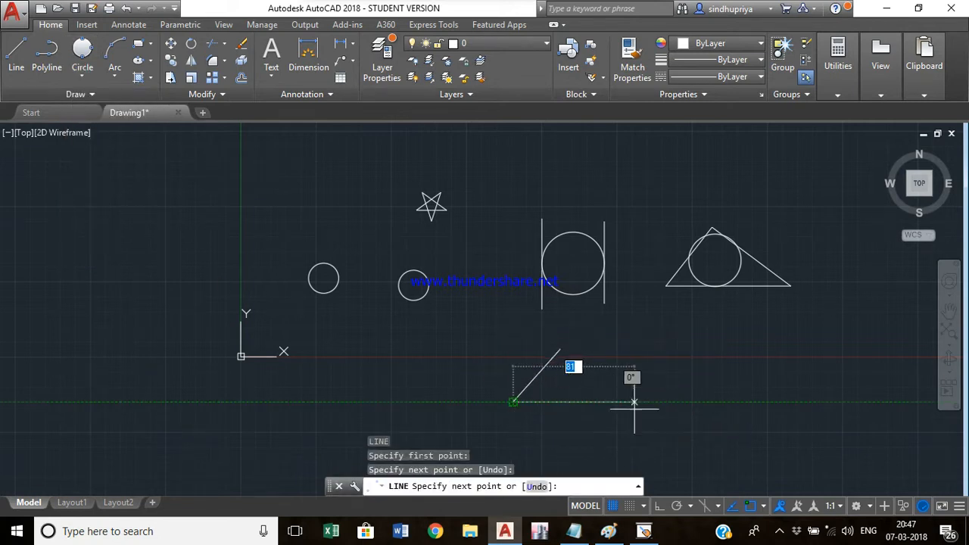
click(592, 402)
click(560, 350)
key(Escape)
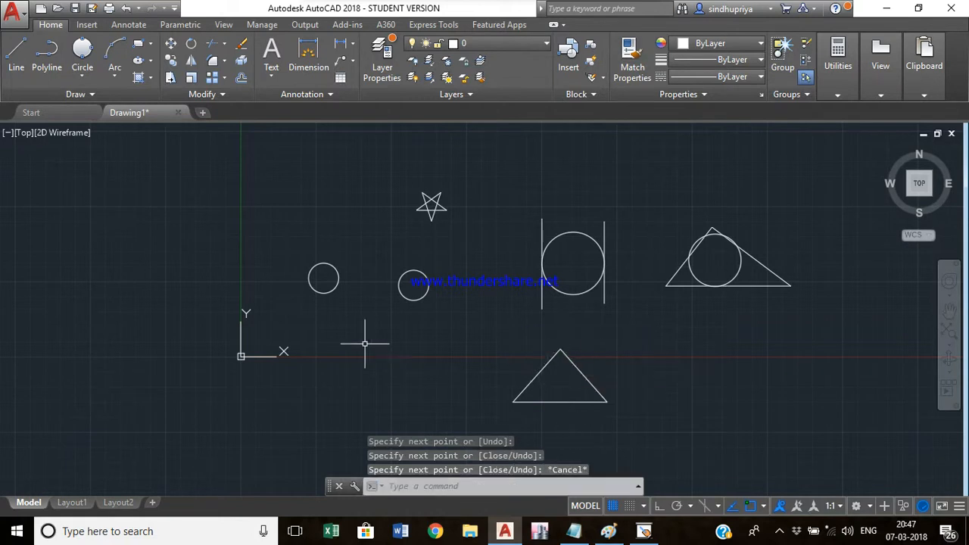
- Draw a Tan, Tan, Radius circle of radius 15 tangent to two sides of the new triangle
click(89, 73)
click(140, 222)
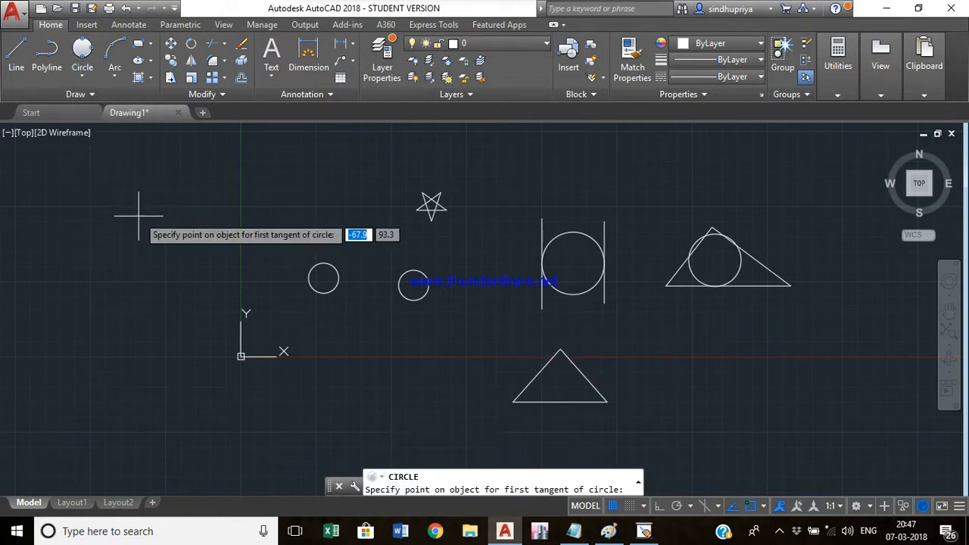
click(539, 369)
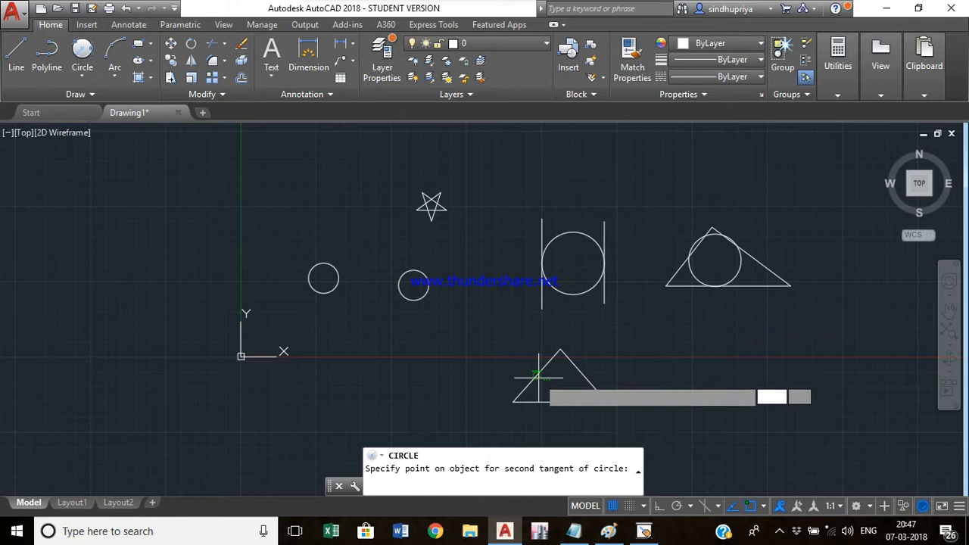
click(560, 402)
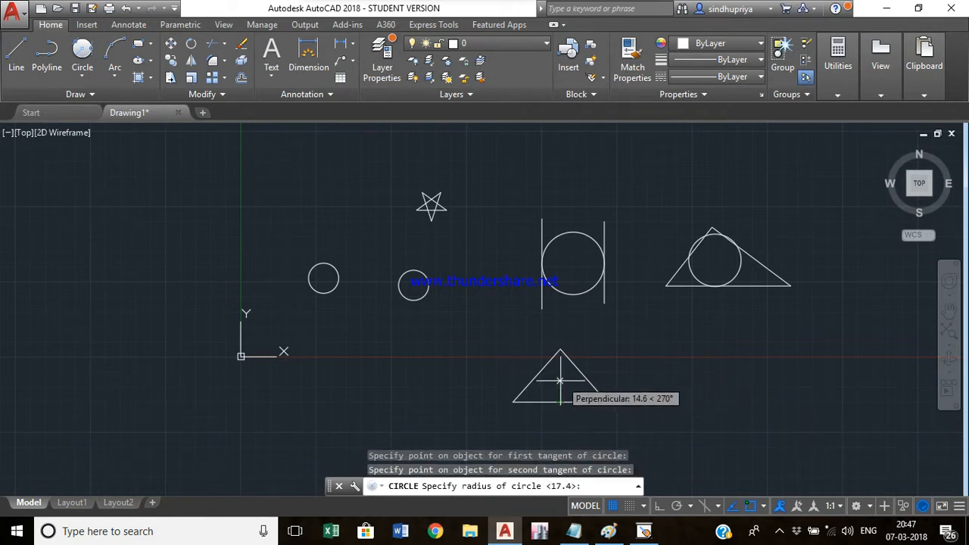
text(15)
key(Return)
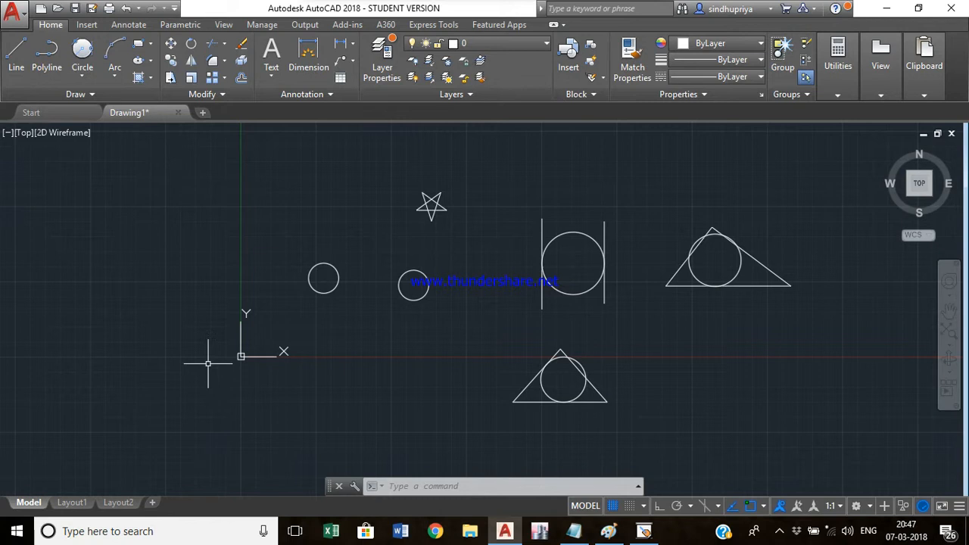
- Draw a smaller triangle from three line segments just right of the origin
text(l)
key(Return)
click(348, 353)
click(311, 401)
click(370, 401)
click(344, 354)
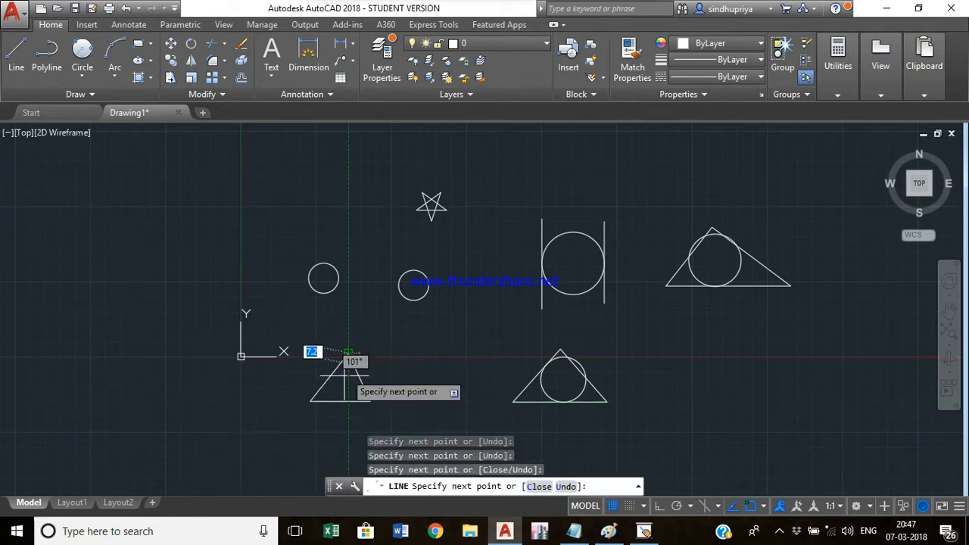
key(Escape)
- Draw a Tan, Tan, Tan circle tangent to all three sides of the smaller triangle
click(83, 76)
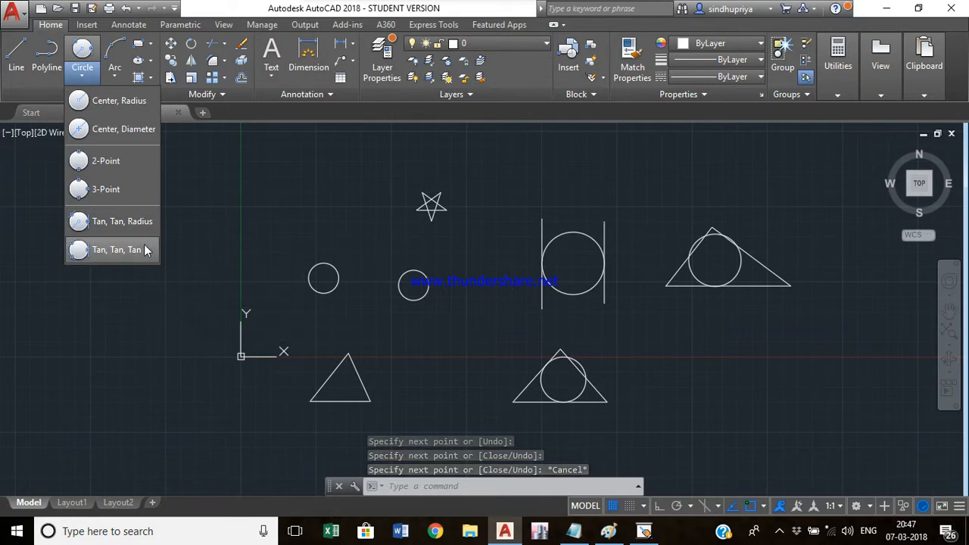
click(118, 249)
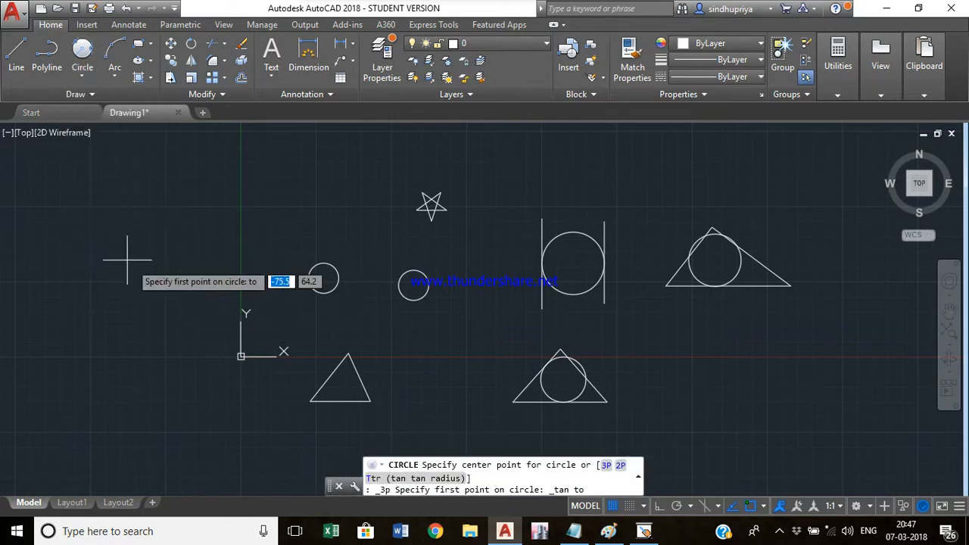
click(330, 372)
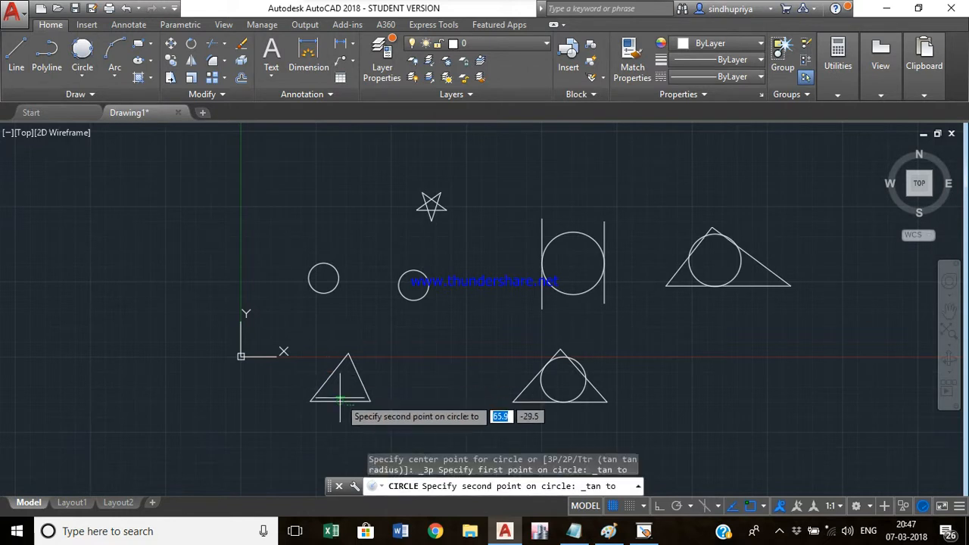
click(340, 402)
click(356, 377)
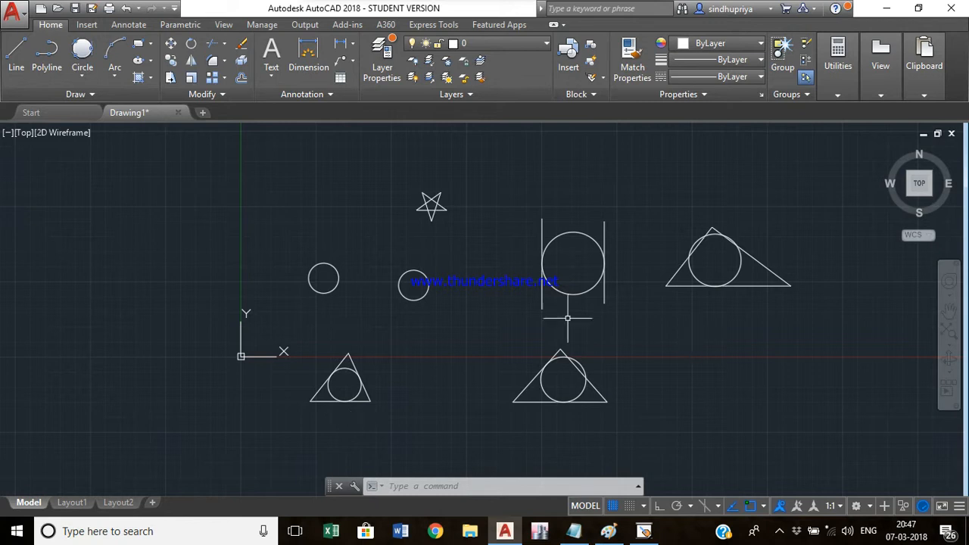
- Select all drawn objects with a window and delete them
click(831, 460)
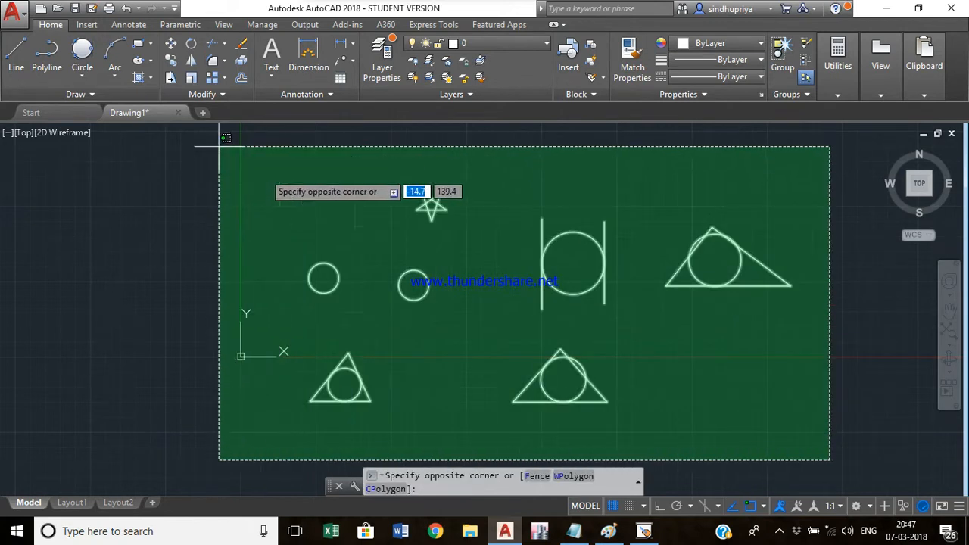
click(220, 146)
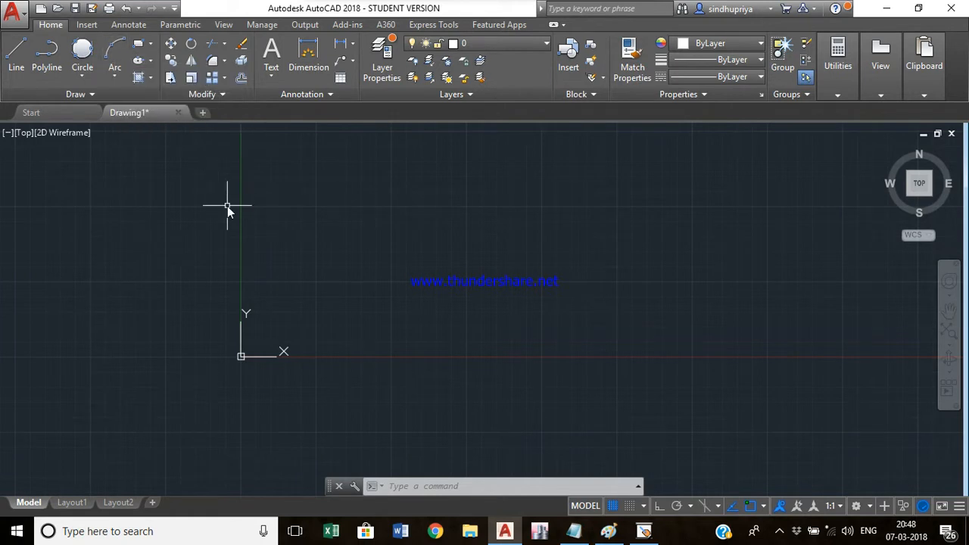
- Draw a 3-Point arc through three points near the middle of the drawing area
text(a)
key(Return)
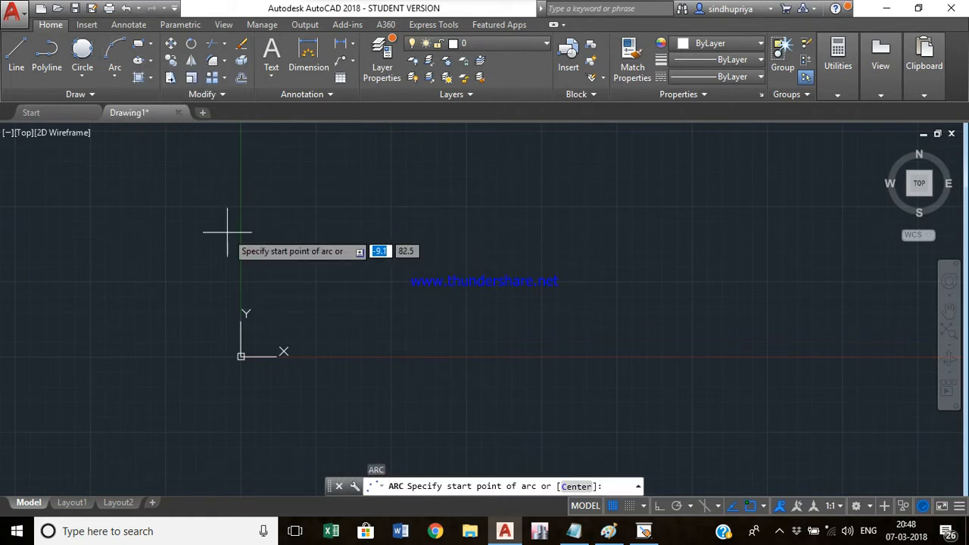
click(117, 76)
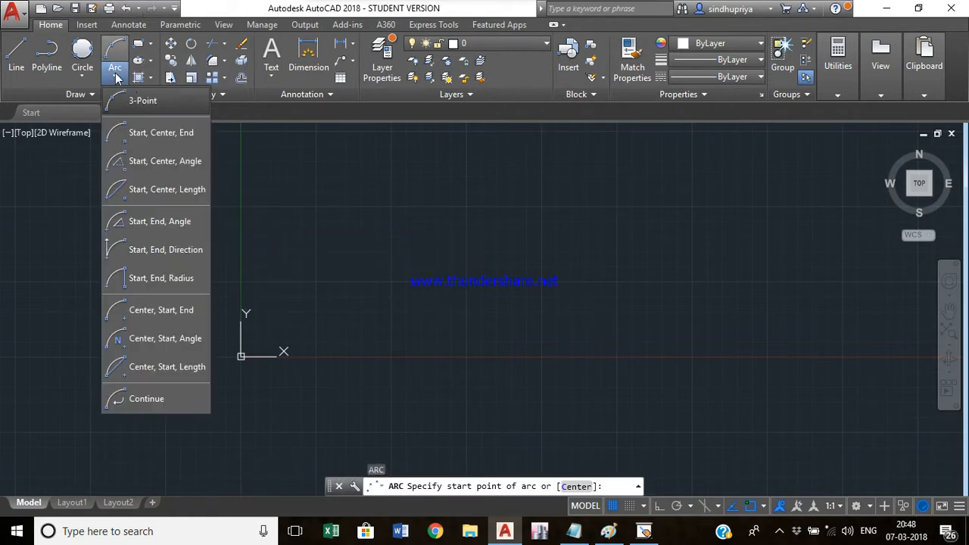
click(144, 101)
click(312, 280)
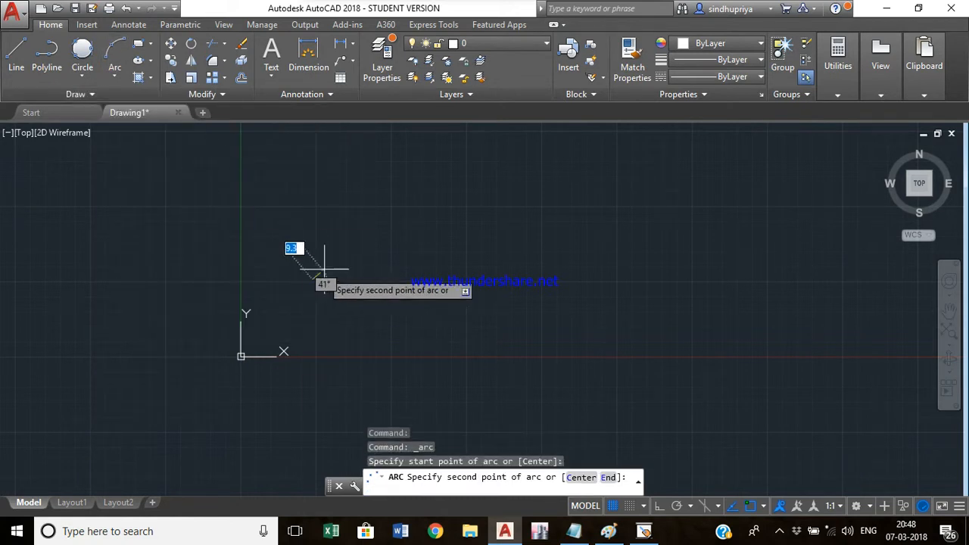
click(362, 244)
click(418, 282)
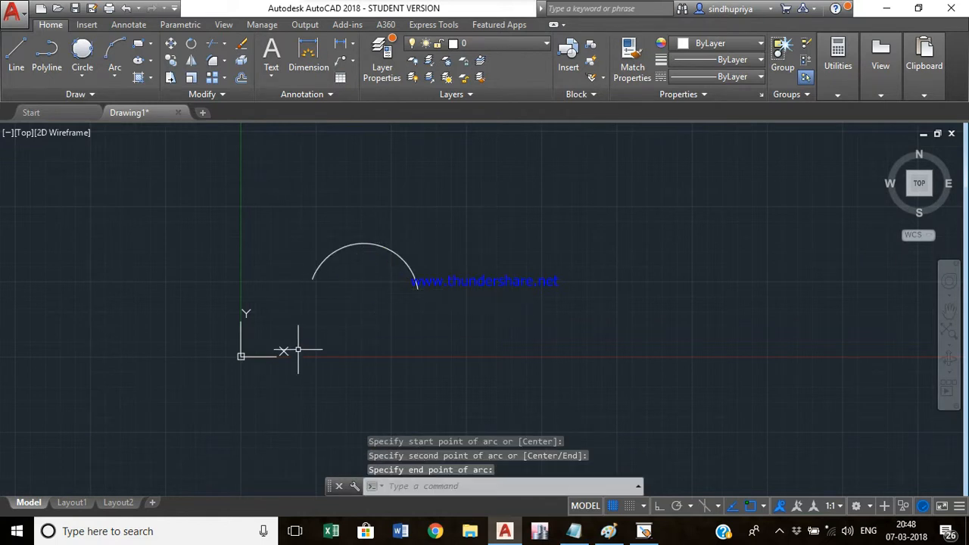
- Draw a Start, Center, End arc above and right of the first arc
click(115, 72)
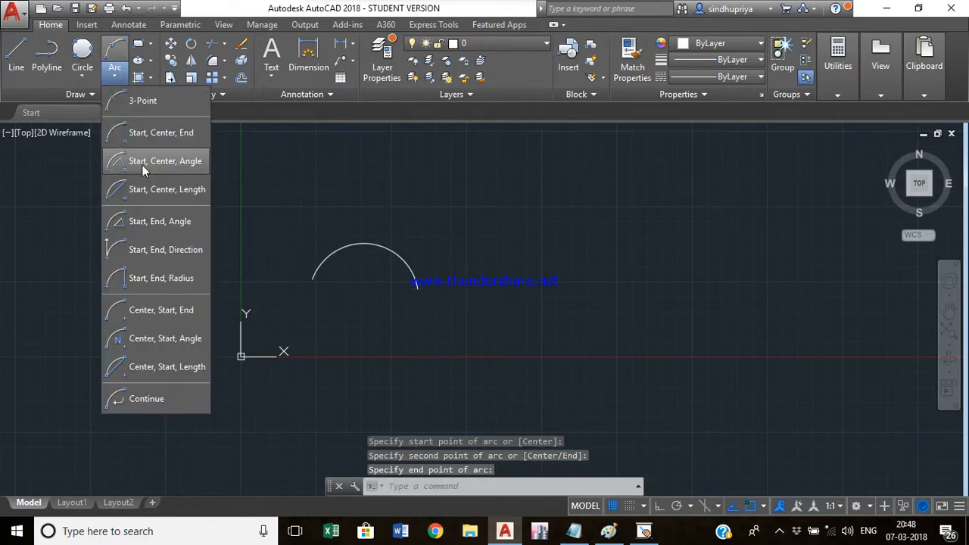
click(141, 133)
click(477, 213)
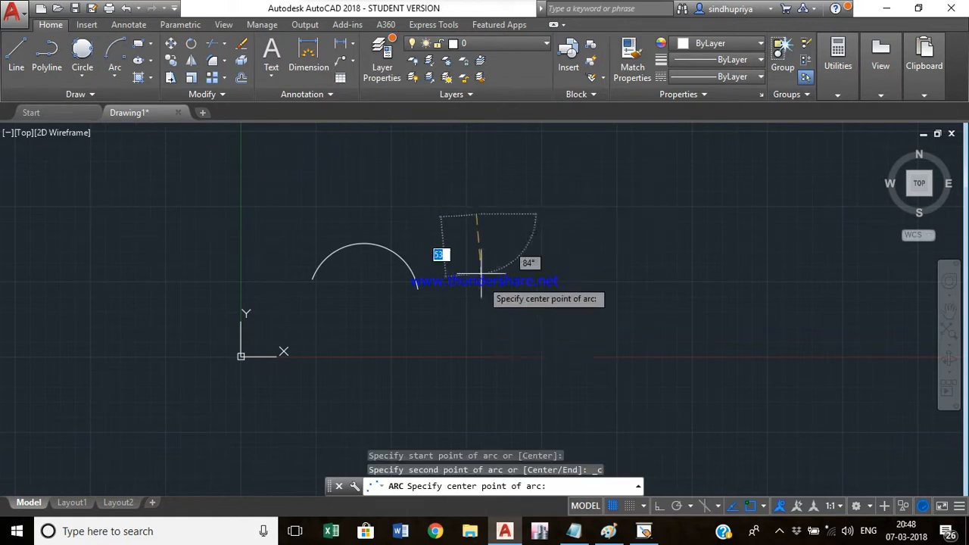
click(513, 182)
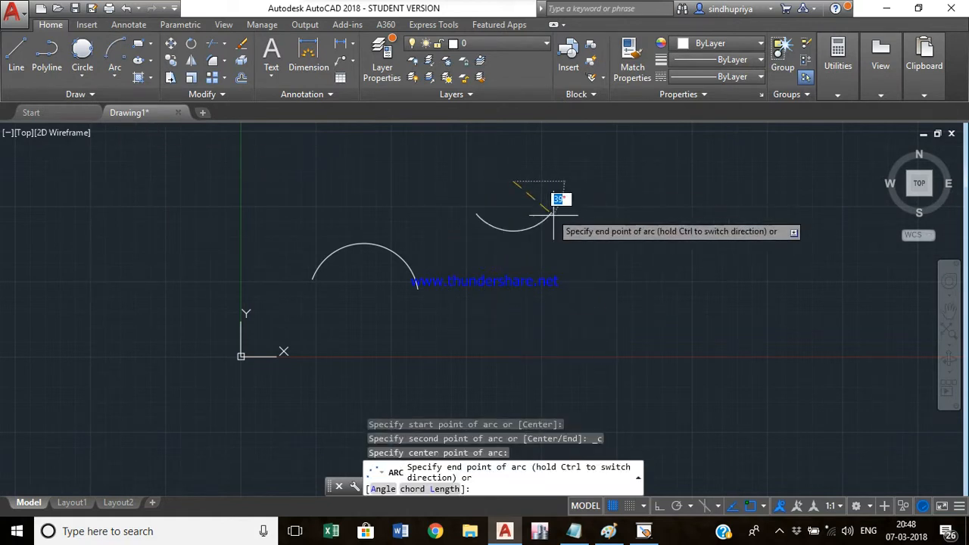
click(558, 203)
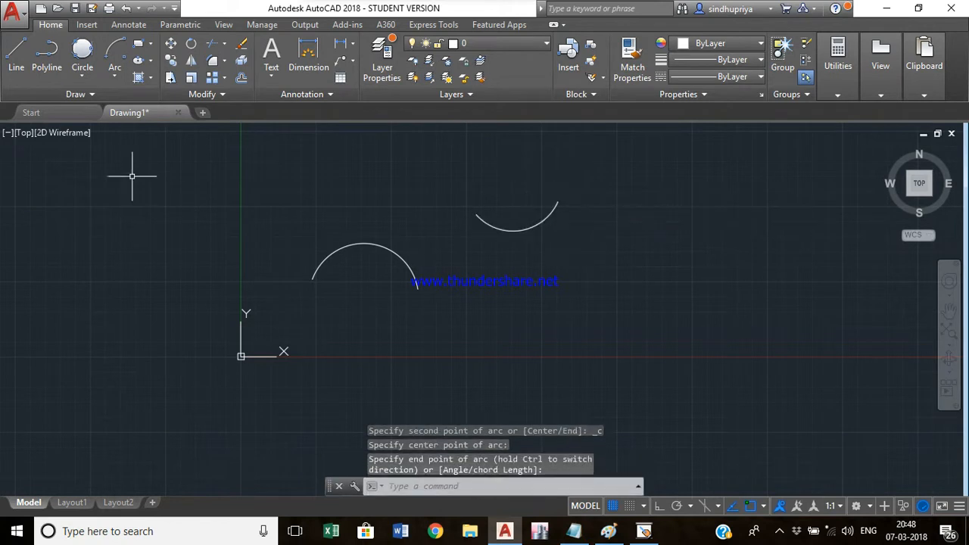
- Draw a Start, Center, Angle arc with a 180° included angle below the previous arcs
click(117, 77)
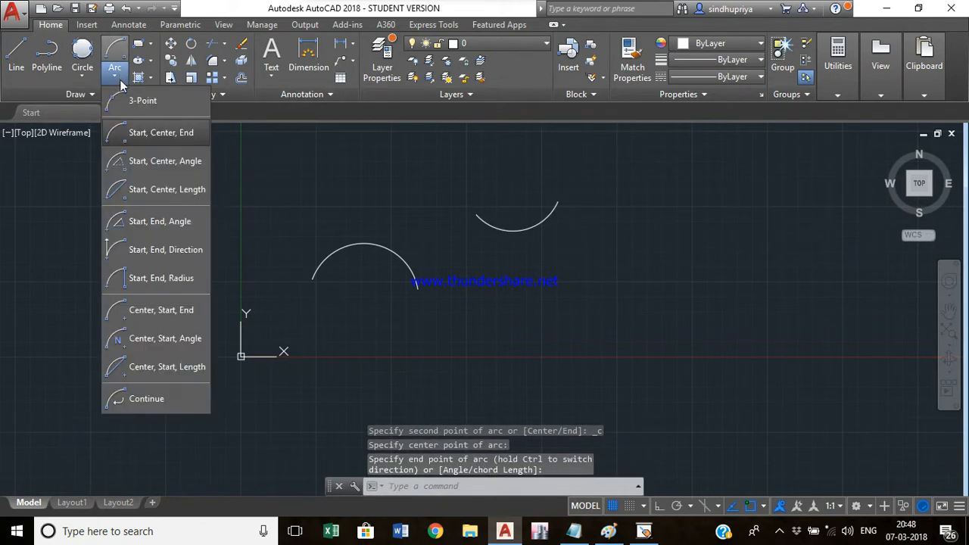
click(158, 171)
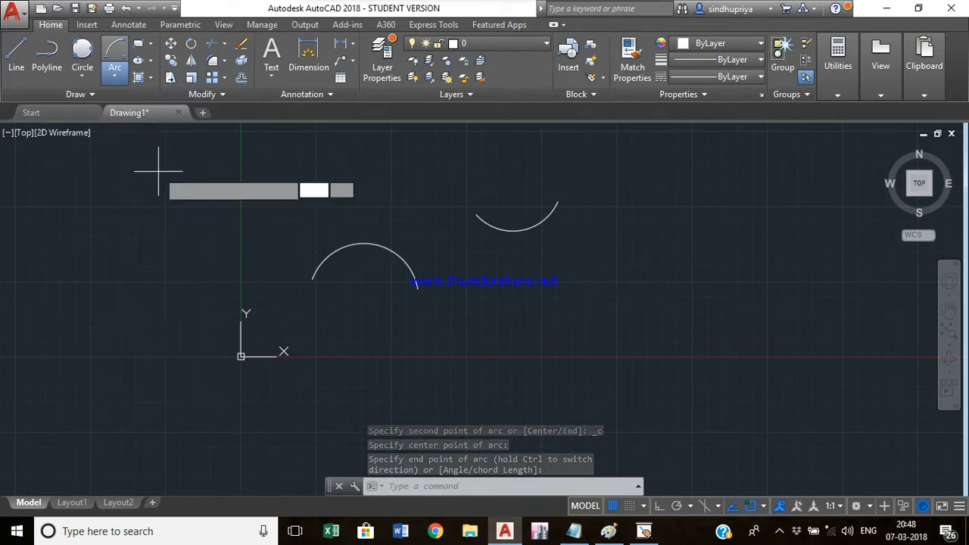
click(557, 300)
click(611, 330)
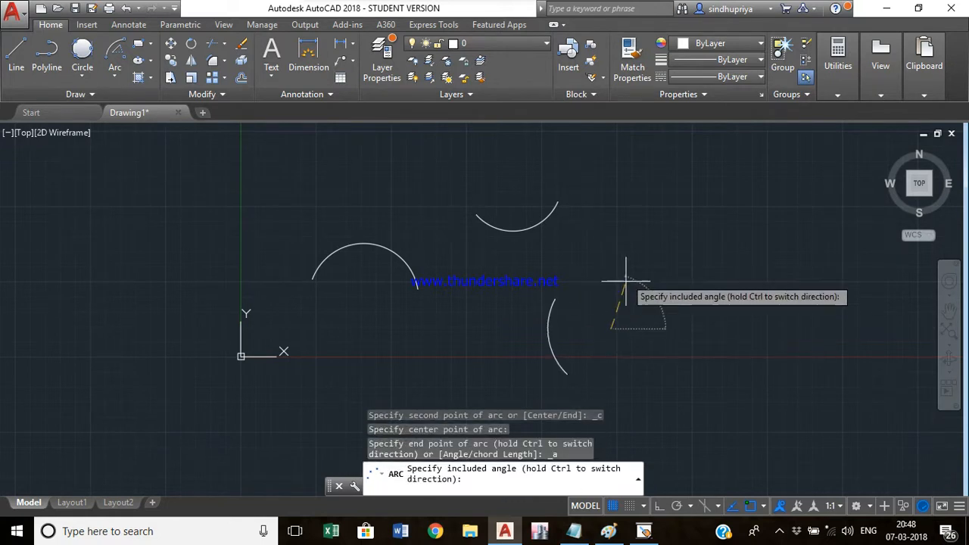
click(582, 333)
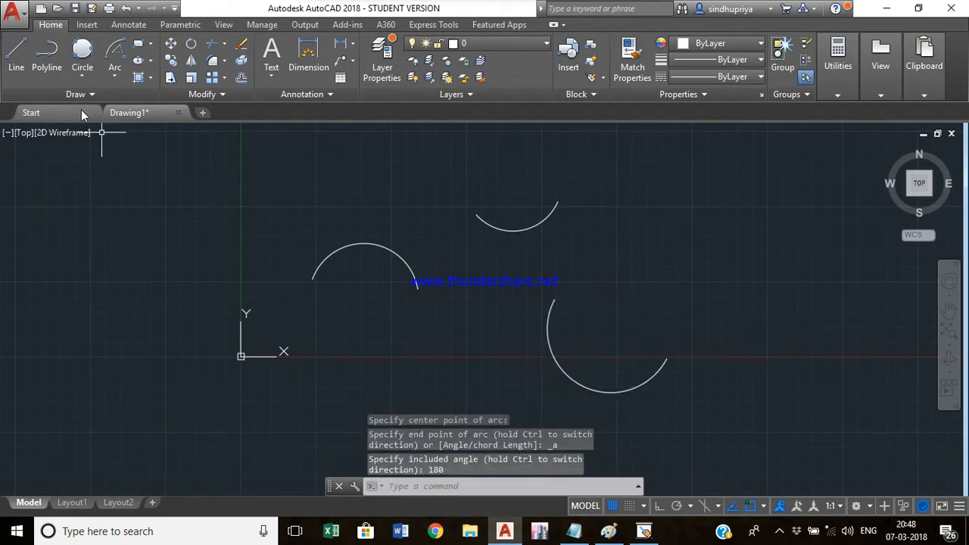
- Draw a Start, Center, Length arc with a chord length of 65 on the right side
click(113, 77)
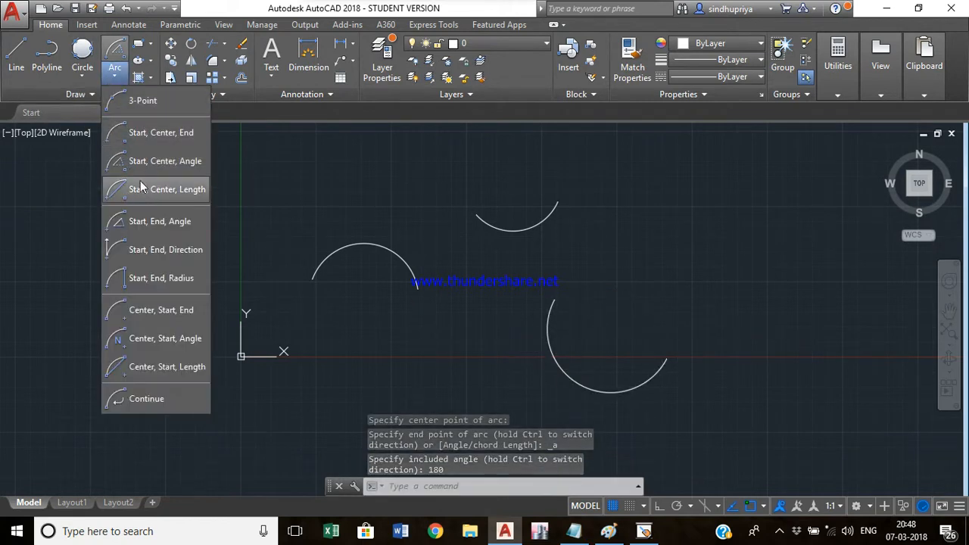
click(152, 192)
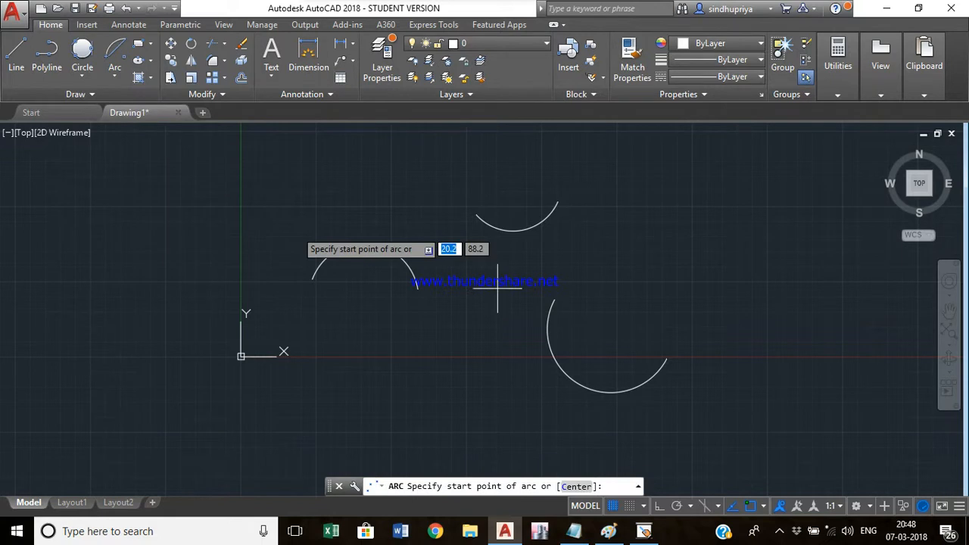
click(642, 248)
click(689, 249)
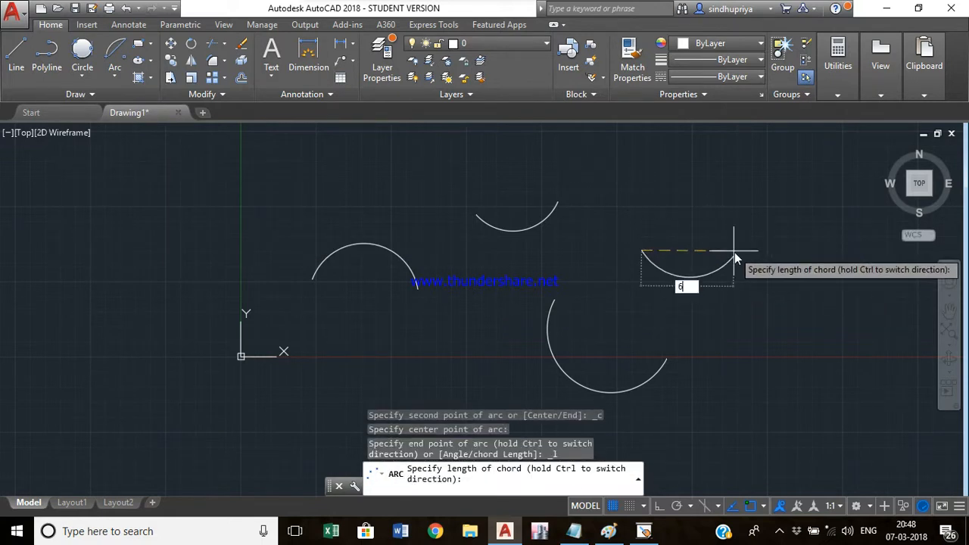
key(Return)
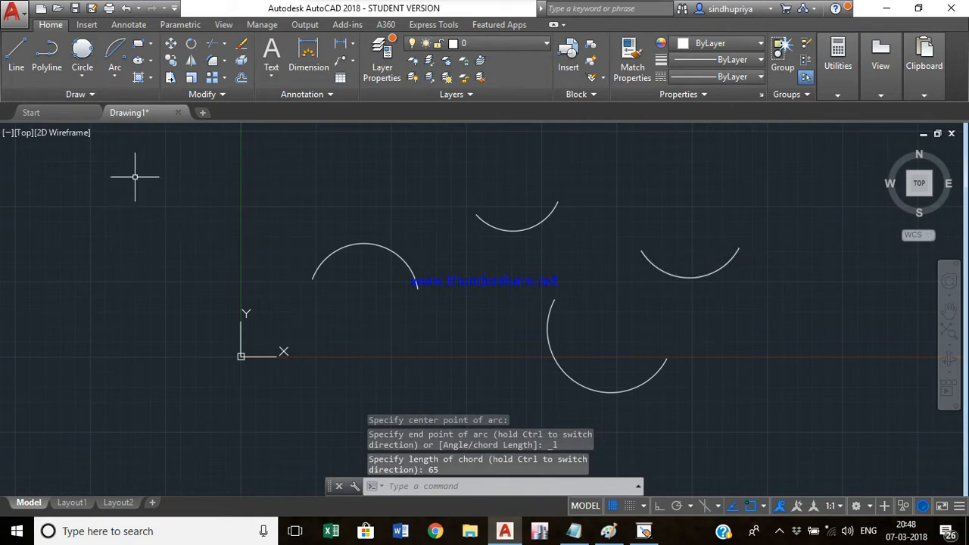
- Draw a Start, End, Angle arc with a 150° included angle at the far left
click(124, 81)
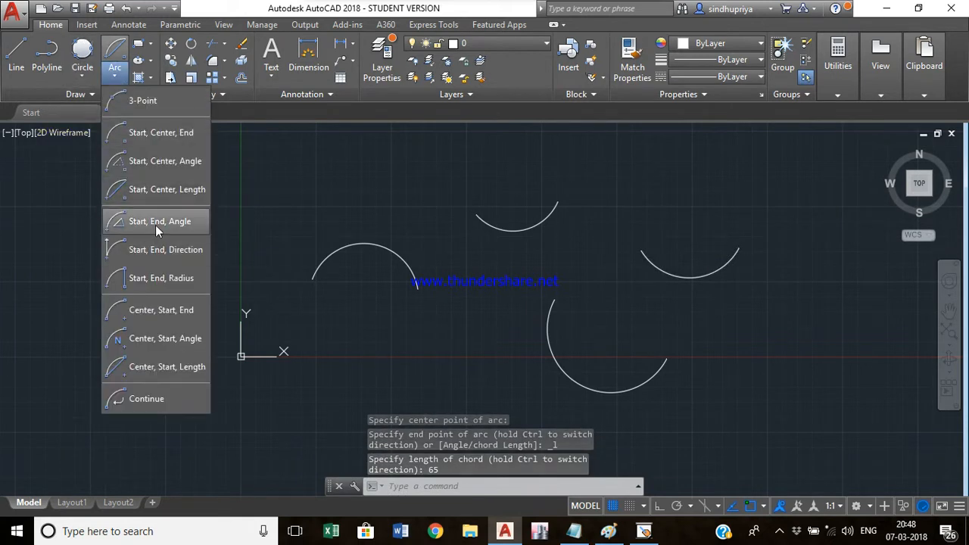
click(155, 224)
click(47, 235)
click(156, 236)
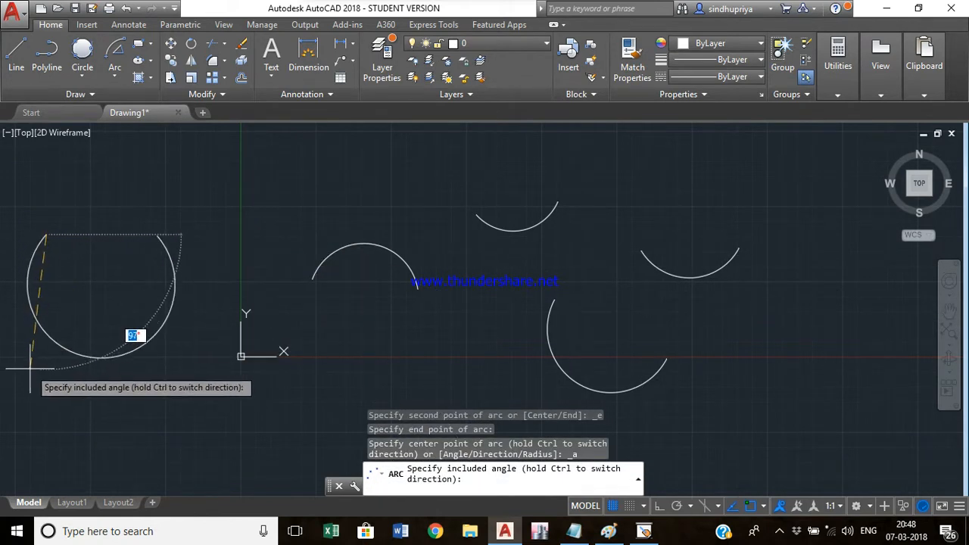
text(150)
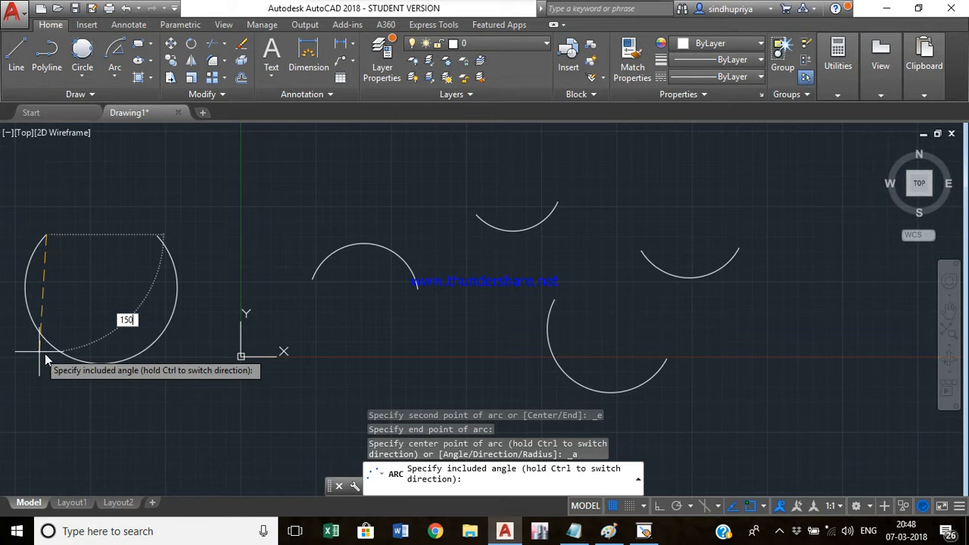
key(Return)
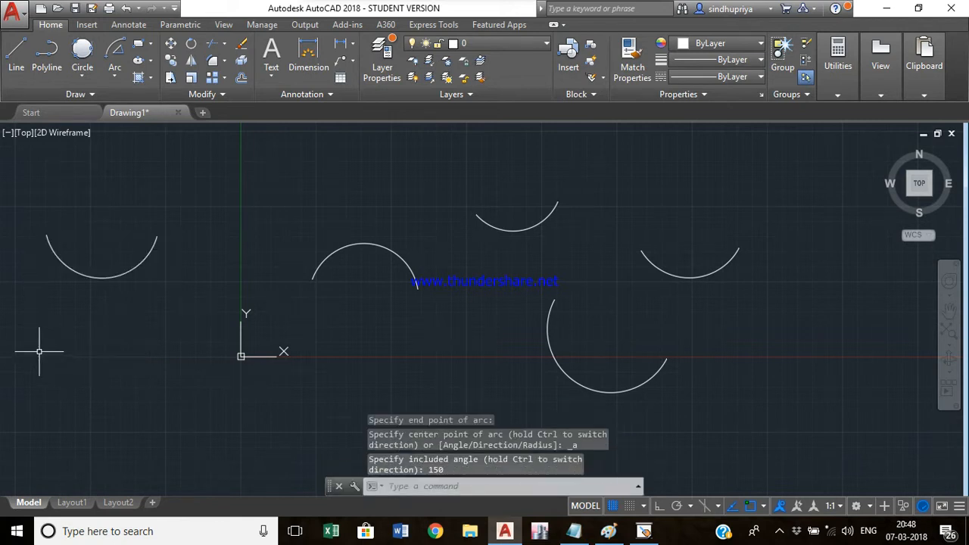
- Draw a Start, End, Direction arc at the far right of the drawing, setting its tangent direction upward
click(112, 72)
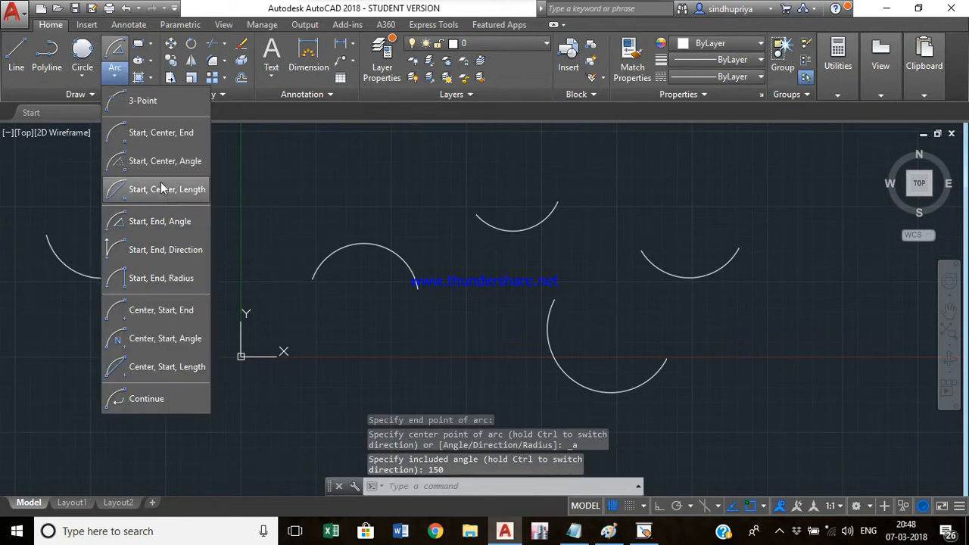
click(159, 251)
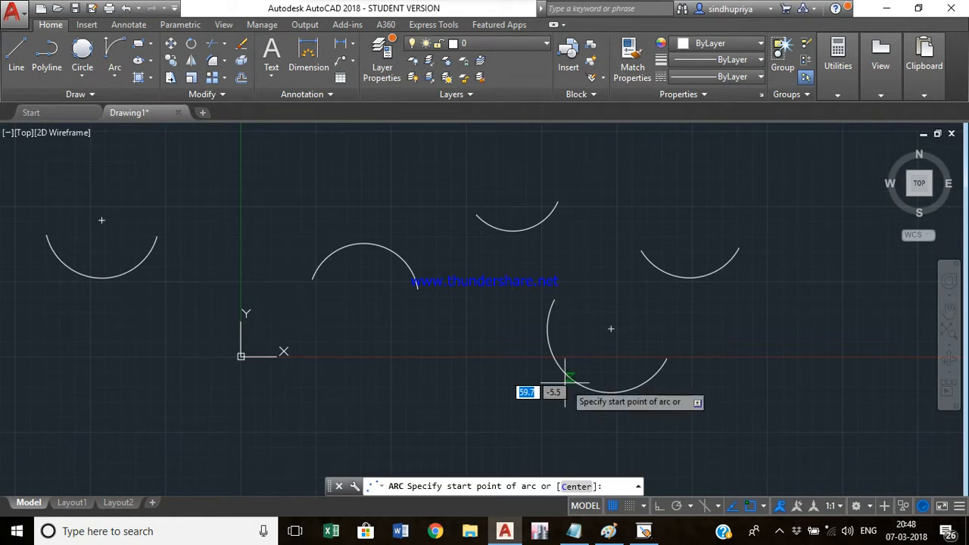
click(762, 339)
click(849, 339)
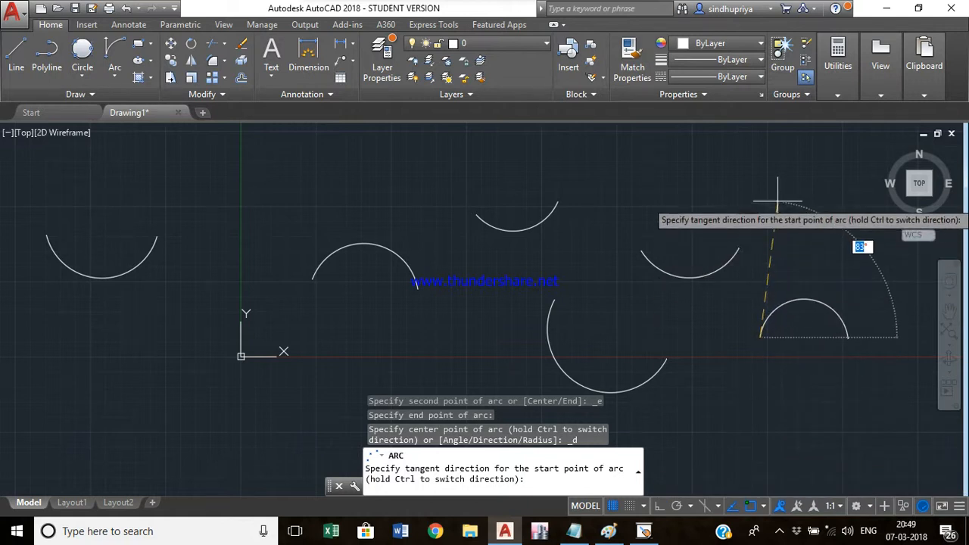
click(778, 203)
- Draw a Start, End, Radius arc with a radius of 25 at the lower right
click(114, 76)
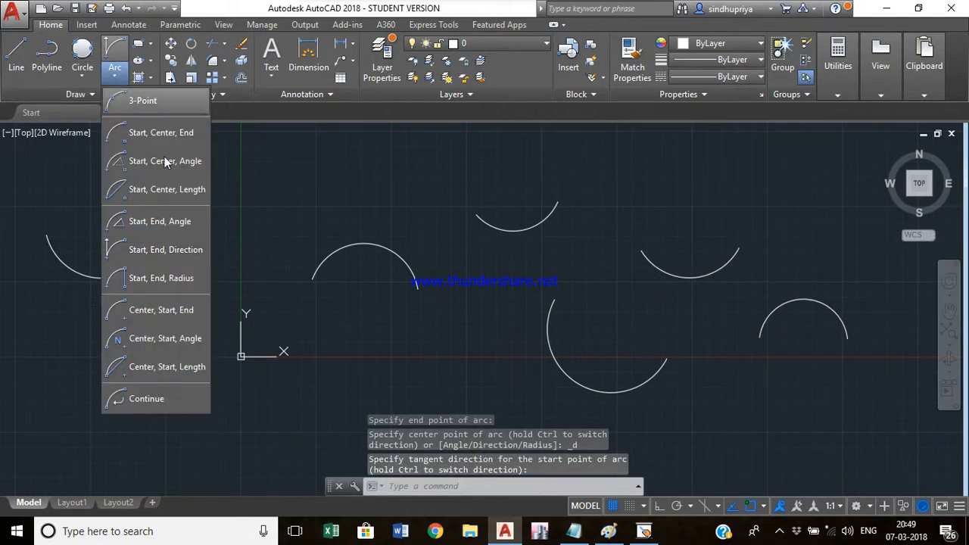
click(182, 278)
click(712, 429)
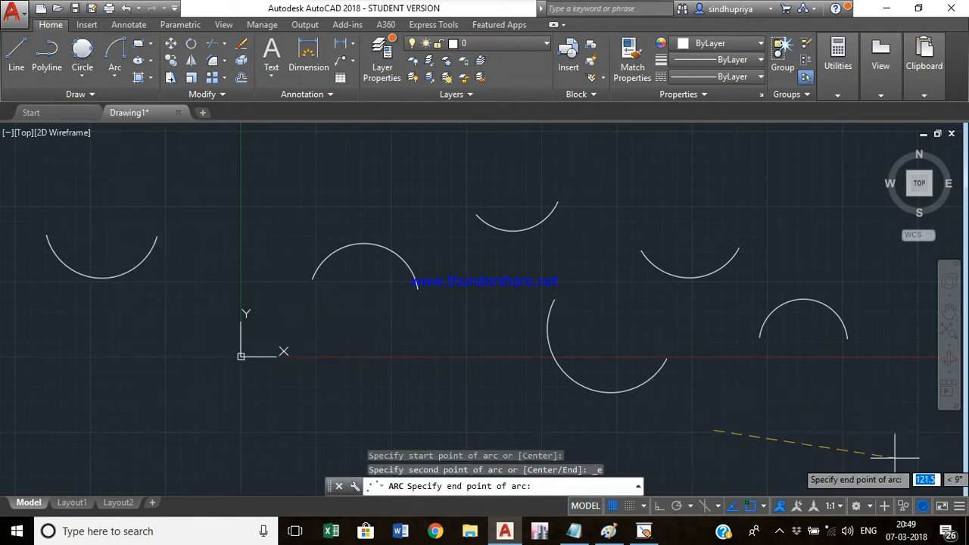
click(795, 429)
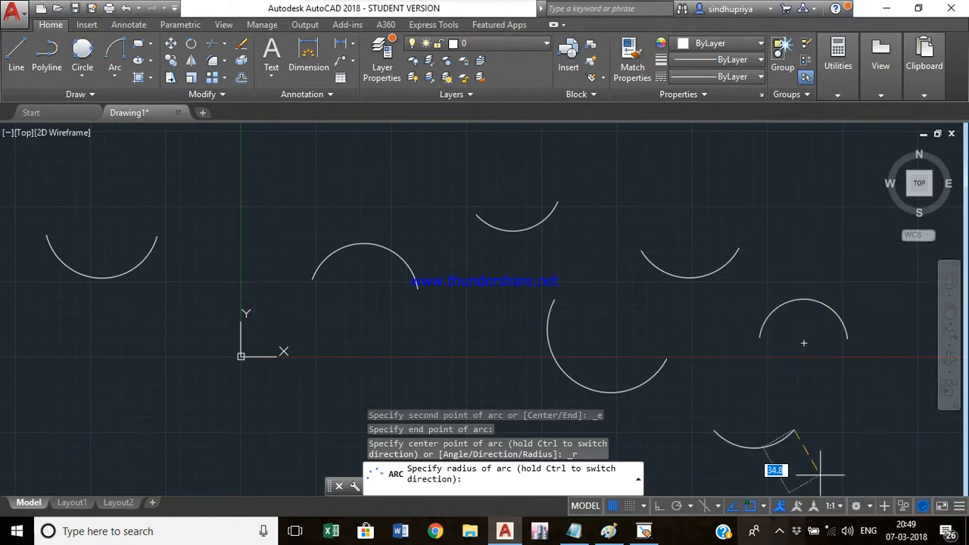
text(5)
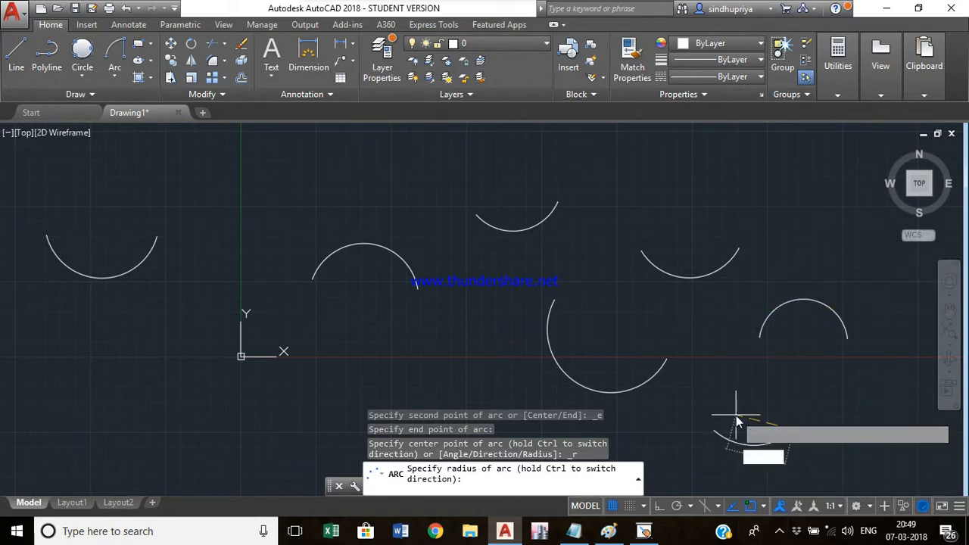
key(Return)
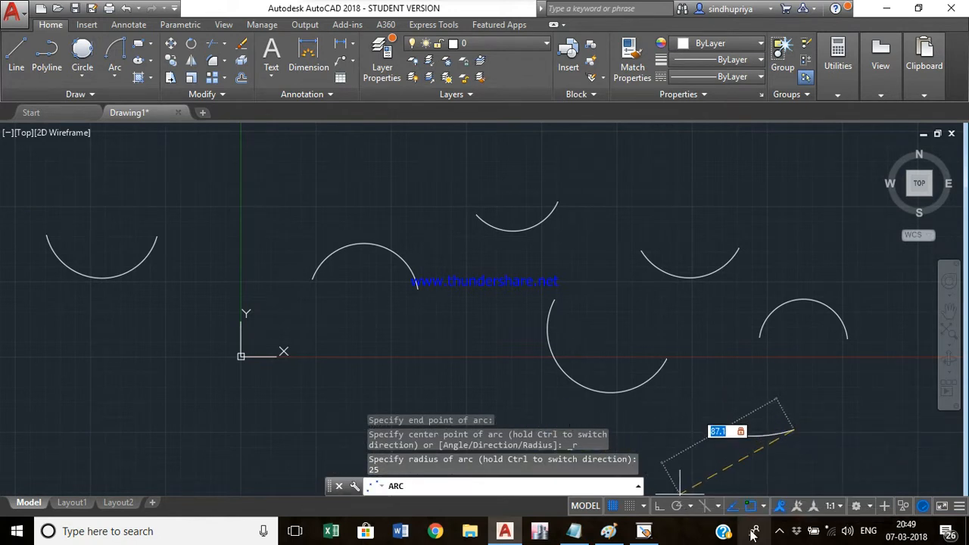
click(756, 463)
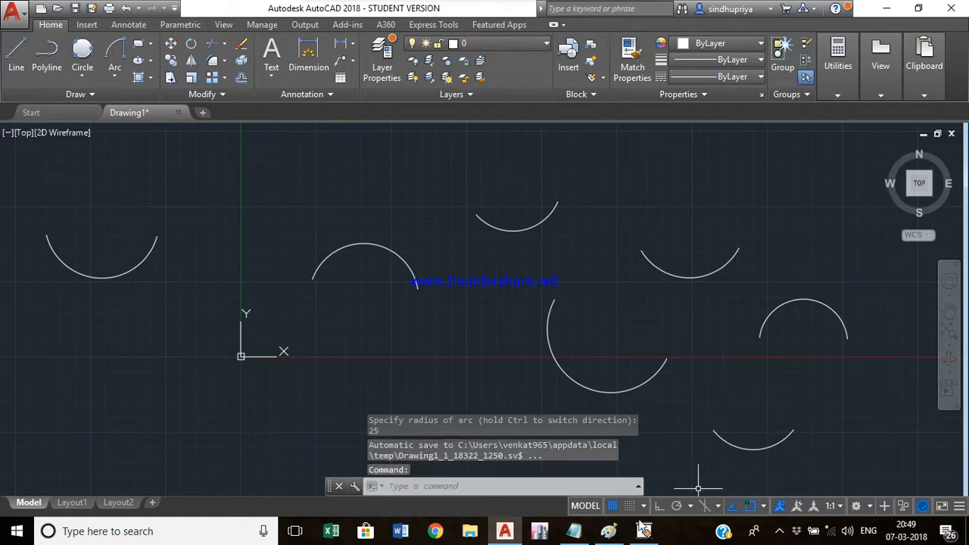
- Draw a Center, Start, End arc to the left of and below the origin
click(114, 79)
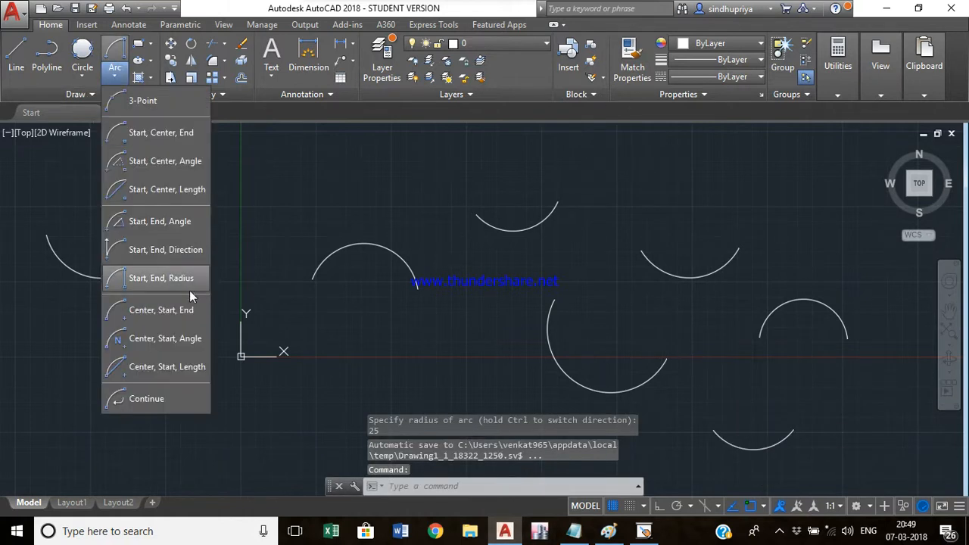
click(156, 310)
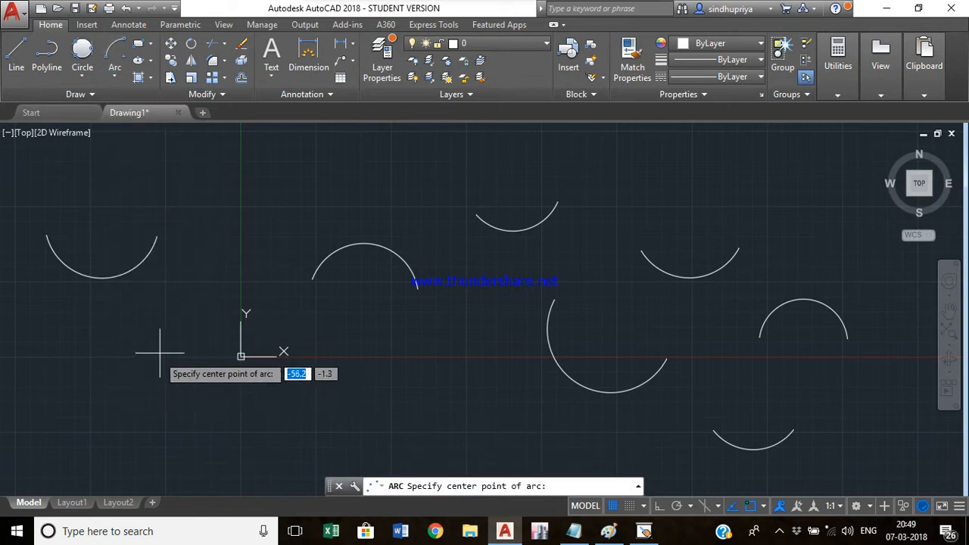
click(166, 334)
click(90, 358)
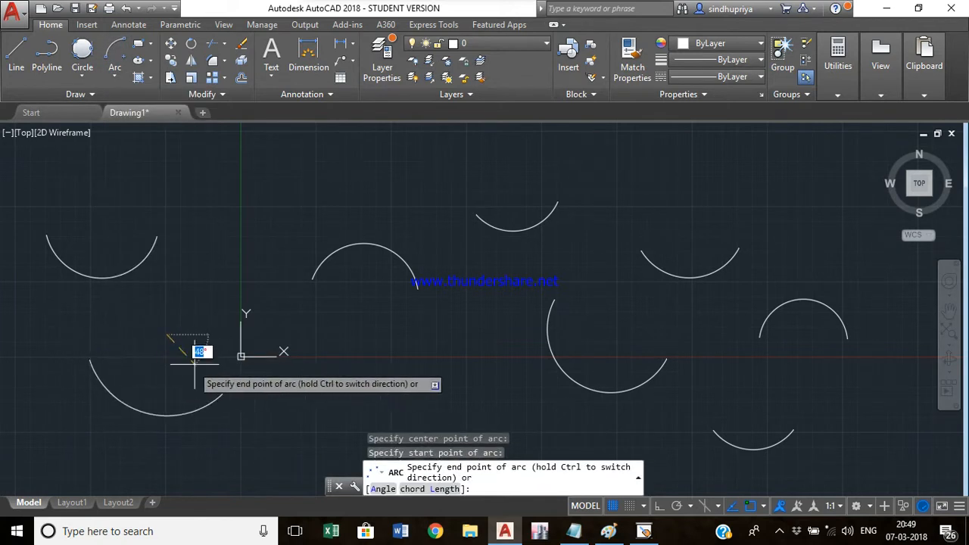
click(206, 343)
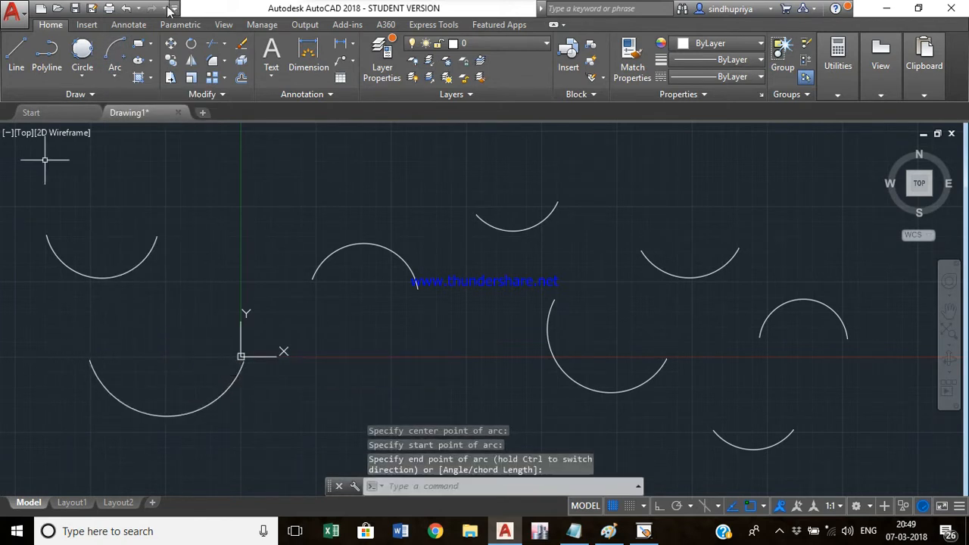
- Draw a Center, Start, Angle arc with a 150° included angle in the middle of the drawing
click(114, 75)
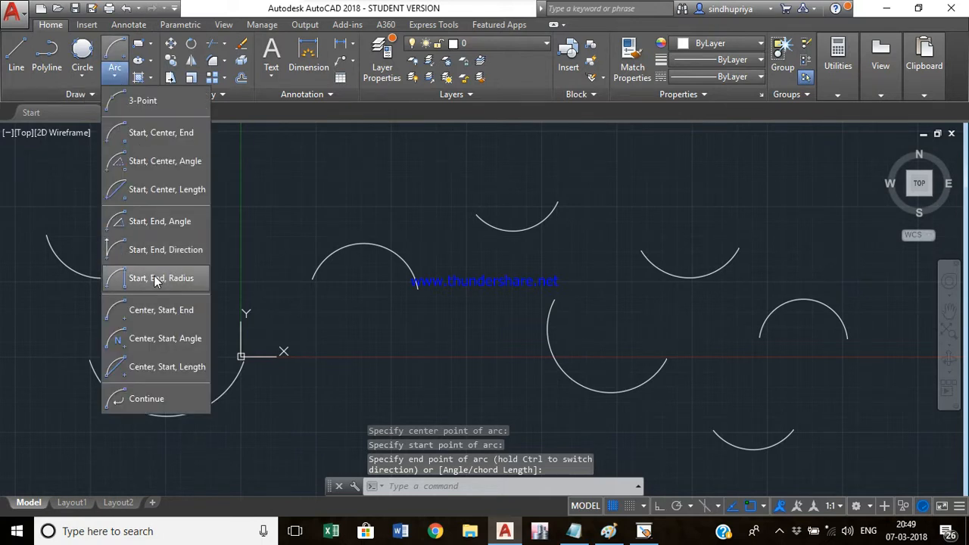
click(173, 342)
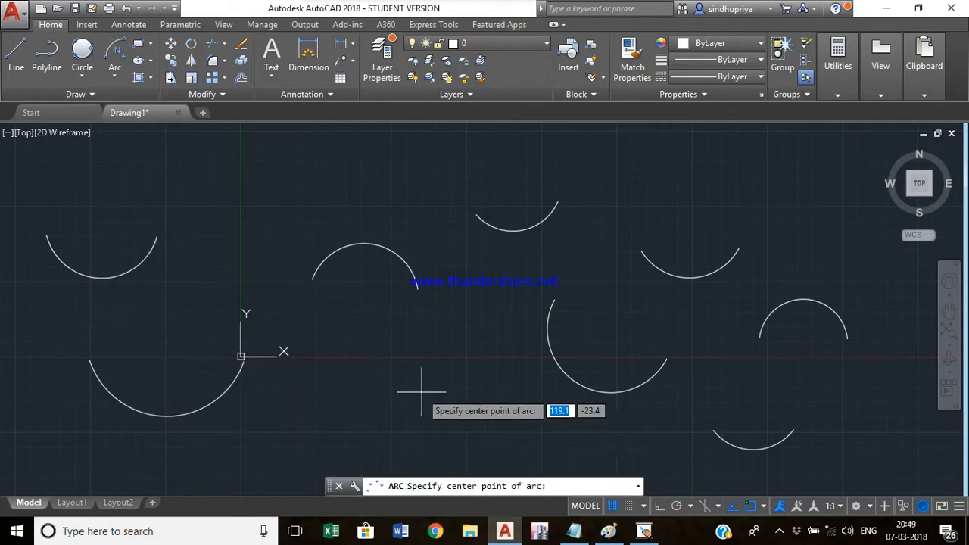
click(420, 340)
click(356, 373)
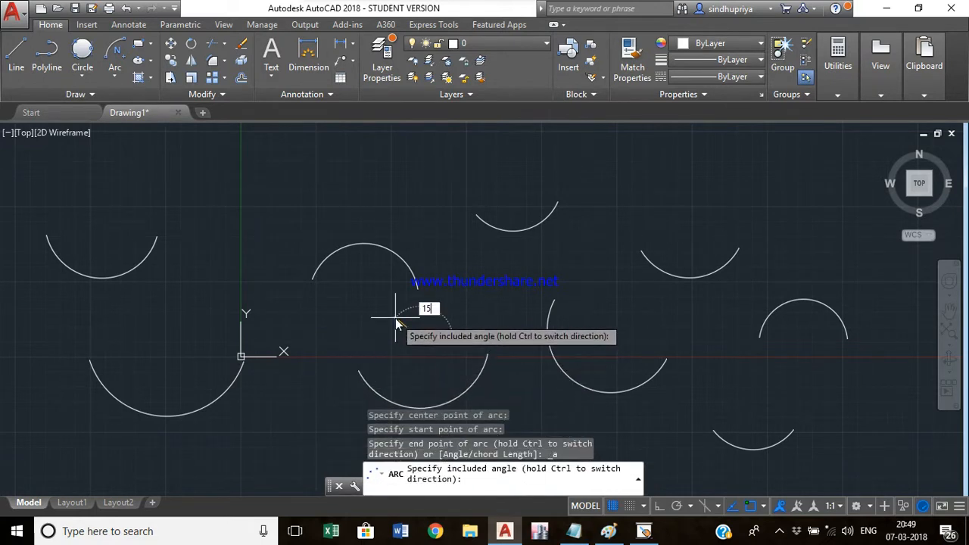
text(150)
key(Return)
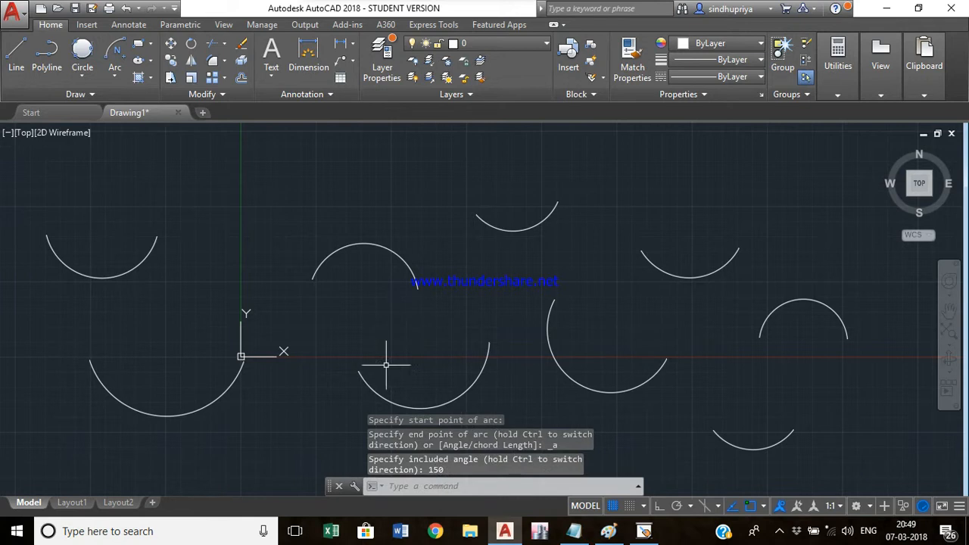
- Draw a Center, Start, Length arc with a chord length of 75 at the upper right
click(118, 76)
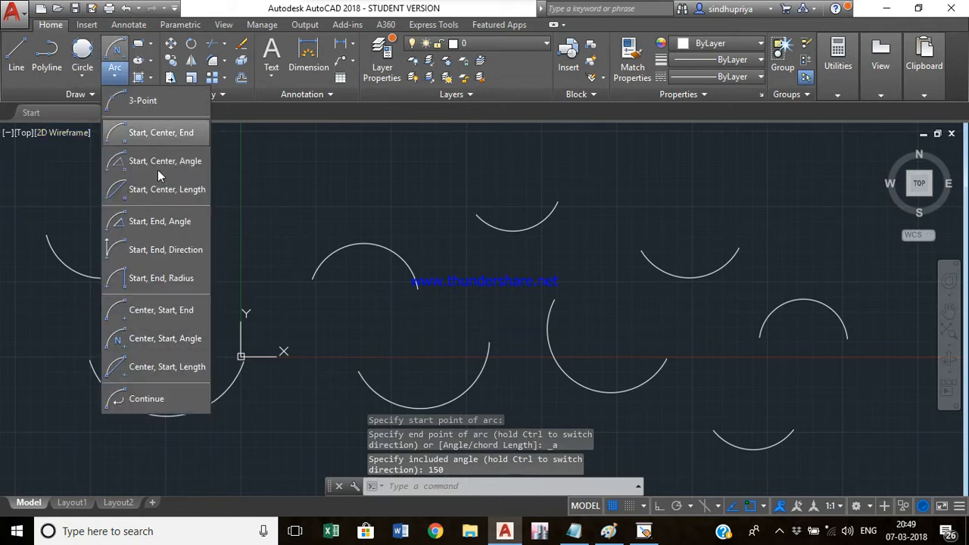
click(173, 370)
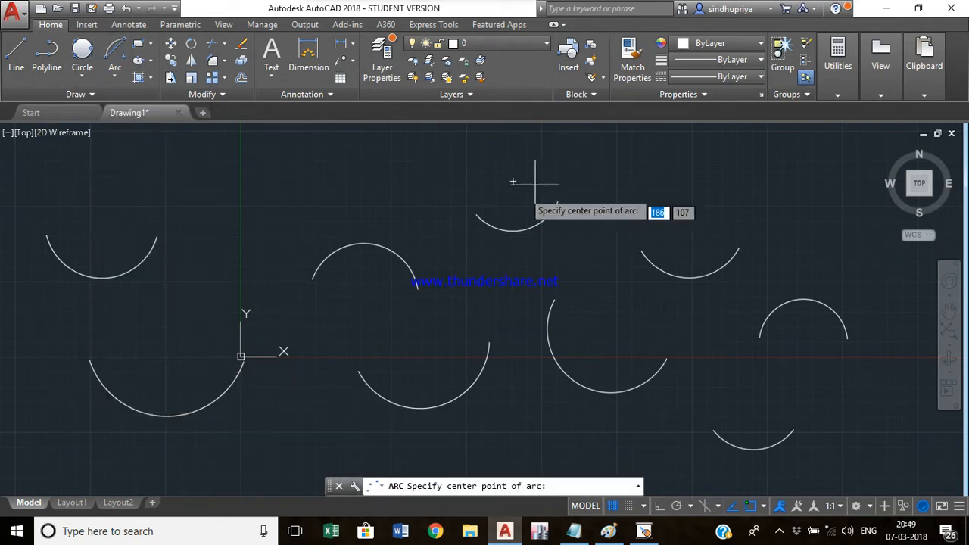
click(803, 166)
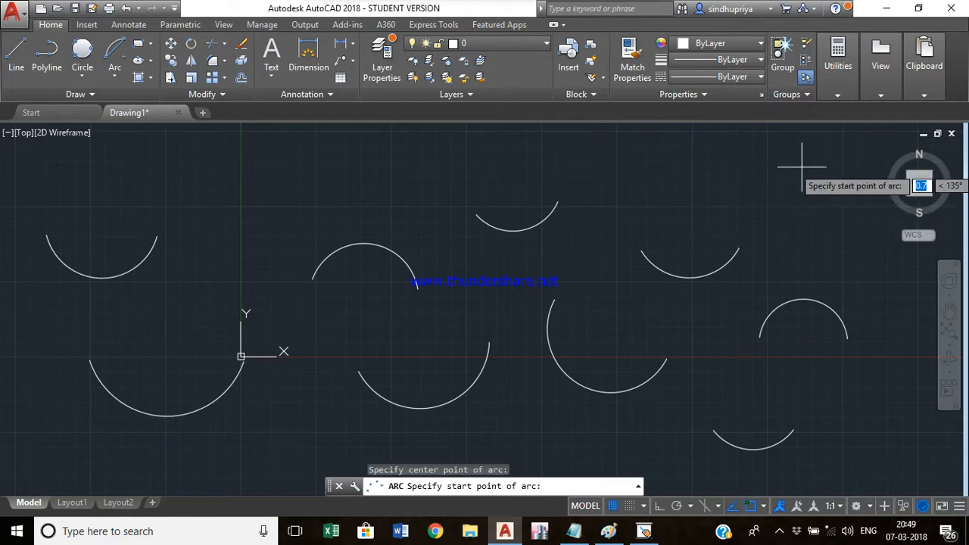
click(721, 185)
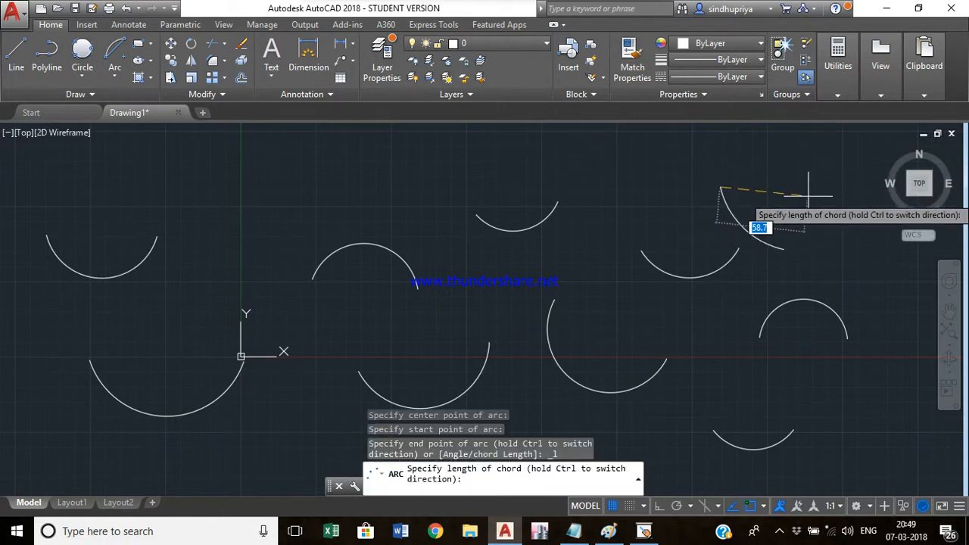
key(Return)
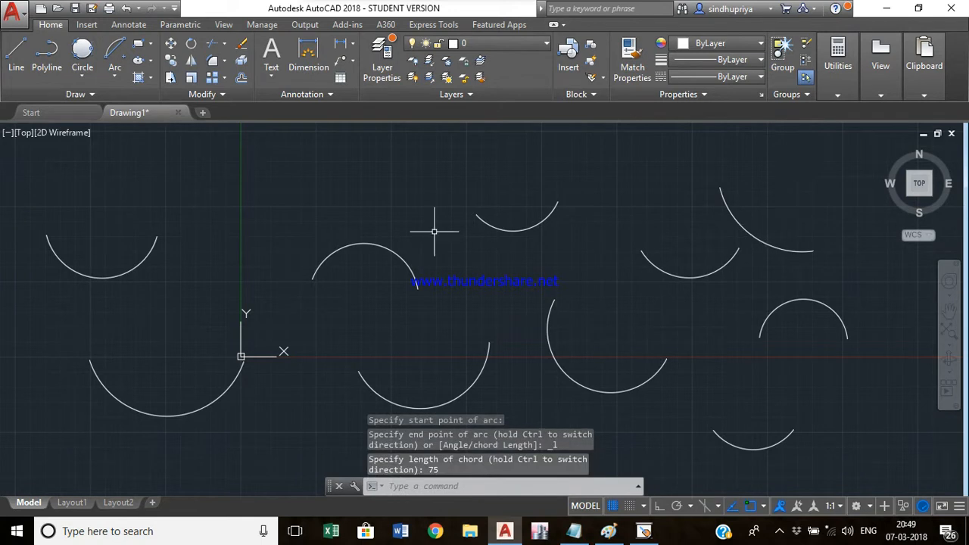
- Draw a Continue arc tangent to the end of the last arc
click(116, 73)
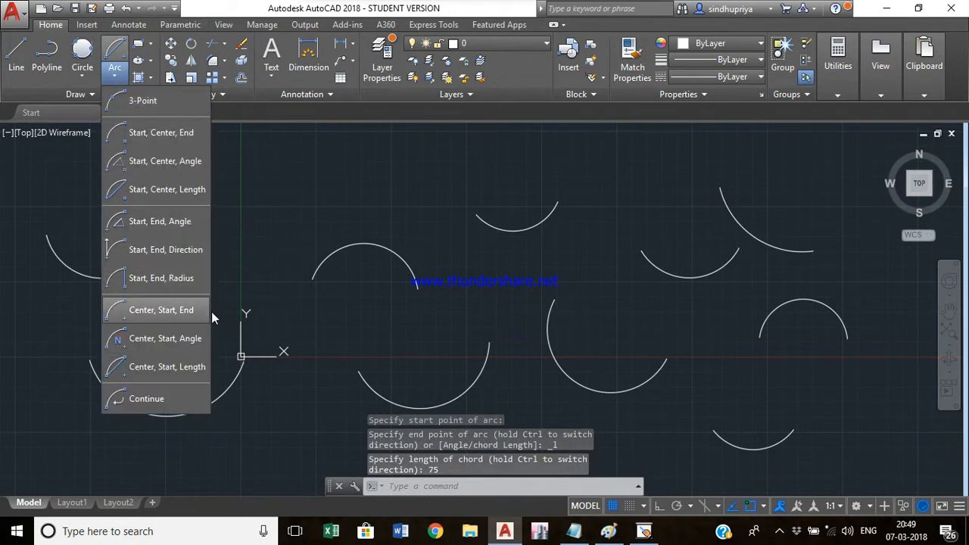
click(164, 400)
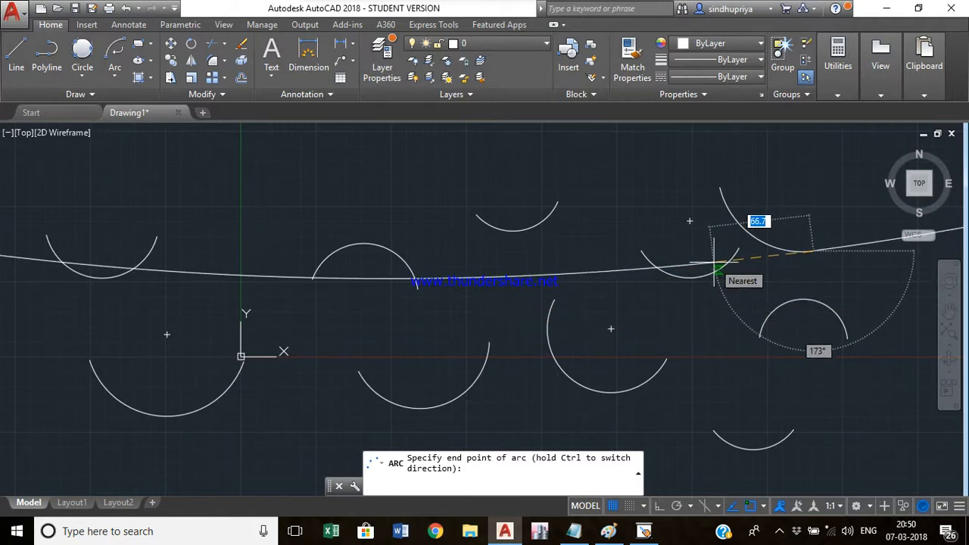
scroll(705, 303, down, 3)
middle_drag(792, 310, 448, 322)
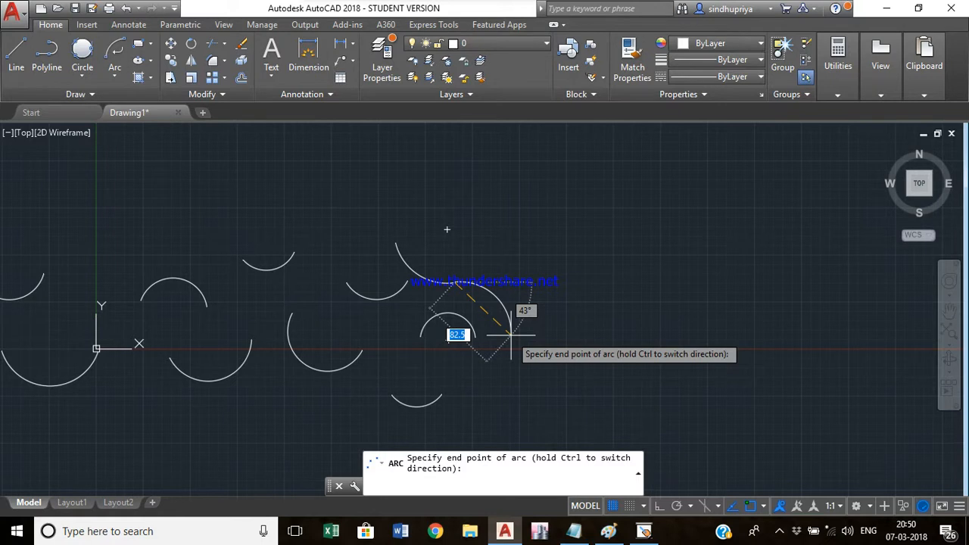
click(512, 333)
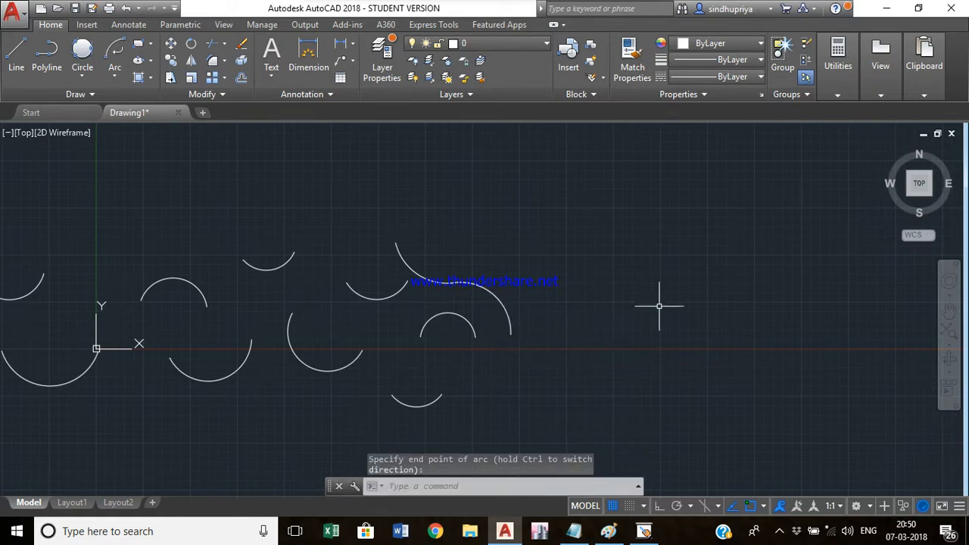
- Draw another Continue arc curving down and to the right from the previous arc
click(115, 85)
click(150, 396)
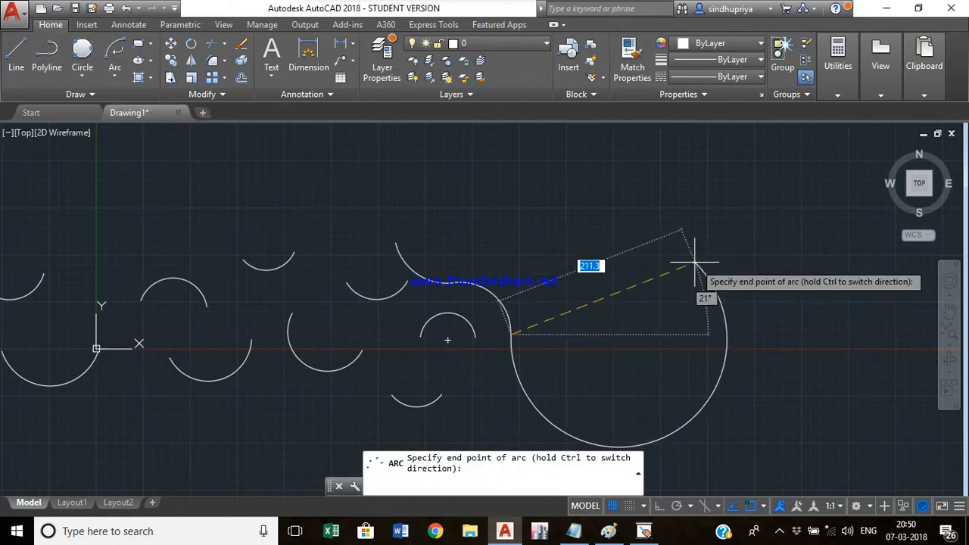
click(568, 391)
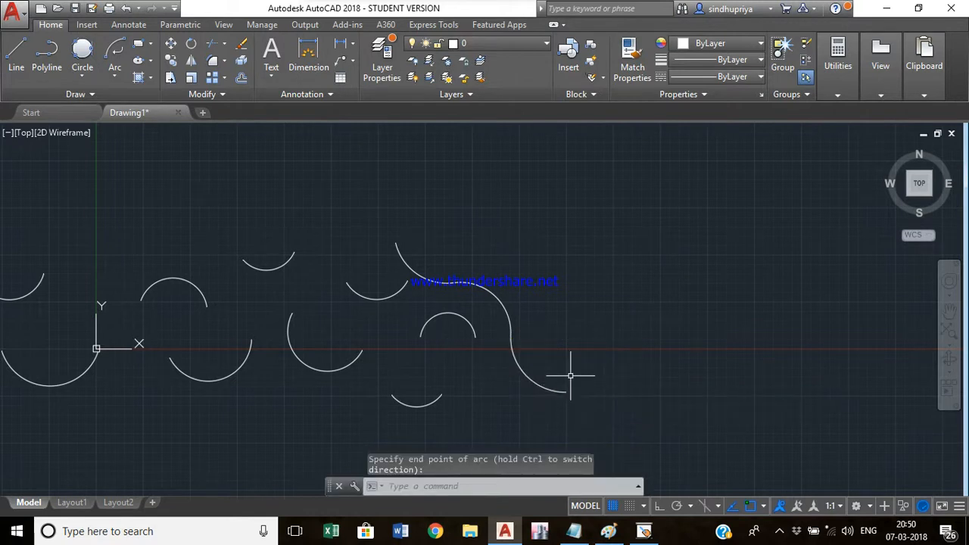
- Add one more Continue arc extending the chain up on the right side
text(a)
key(Return)
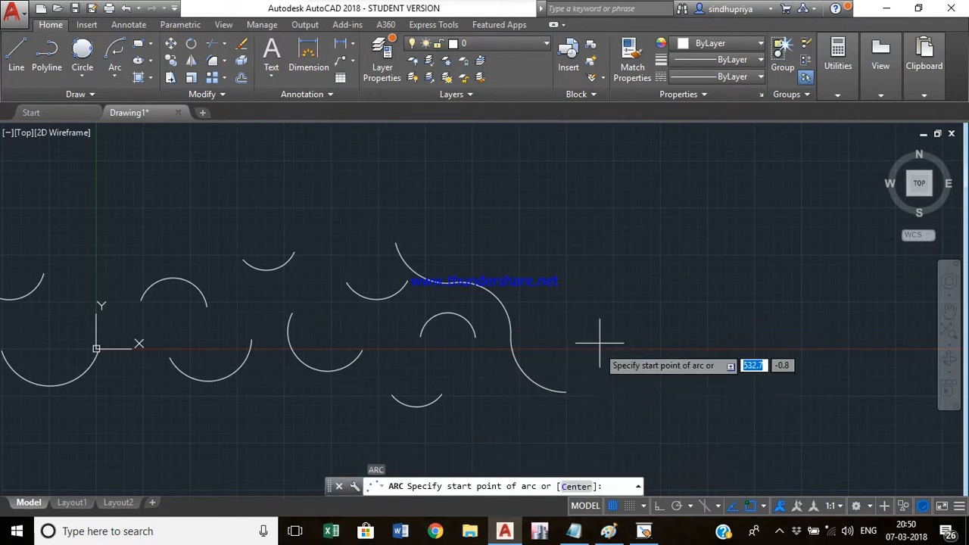
click(113, 82)
click(167, 393)
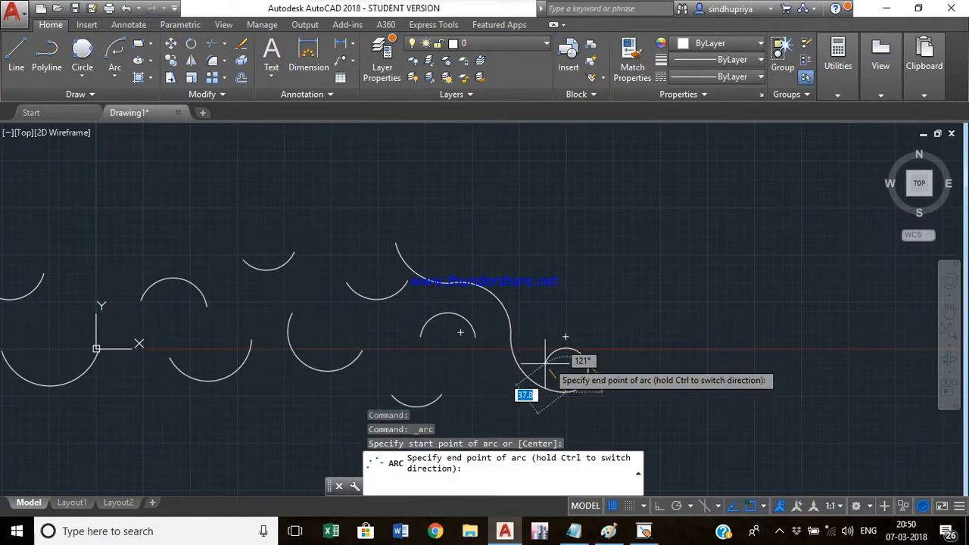
key(Escape)
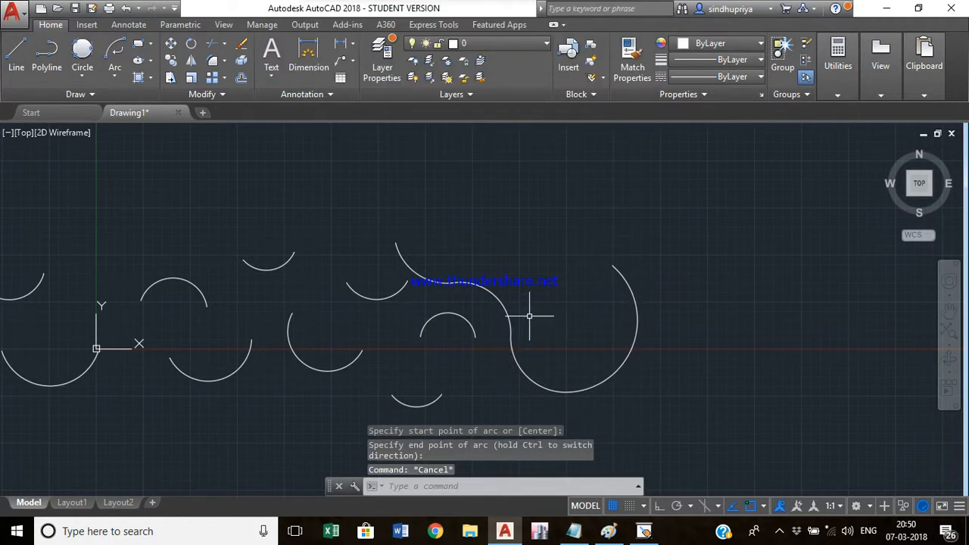
- Draw a Start, Center, End arc near the top right of the drawing
click(120, 76)
click(157, 132)
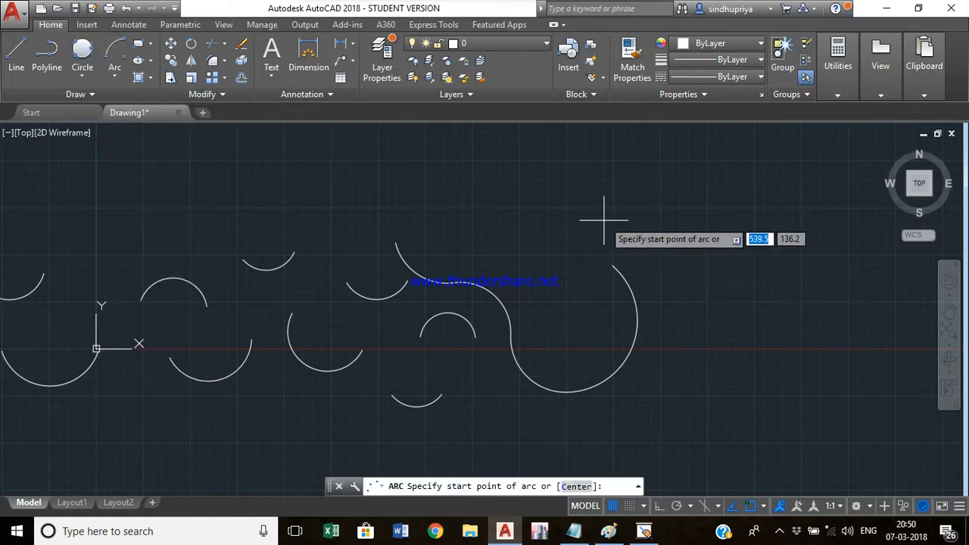
click(583, 203)
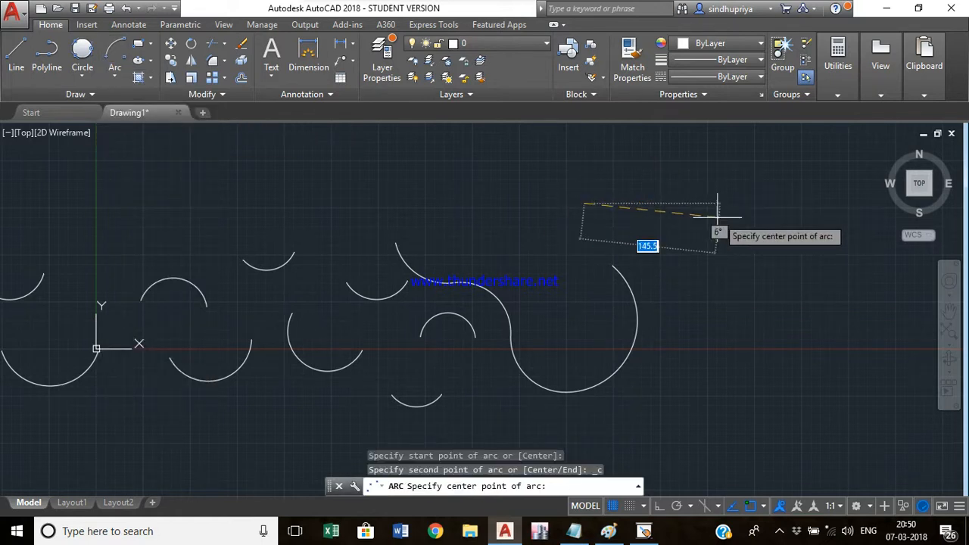
click(642, 182)
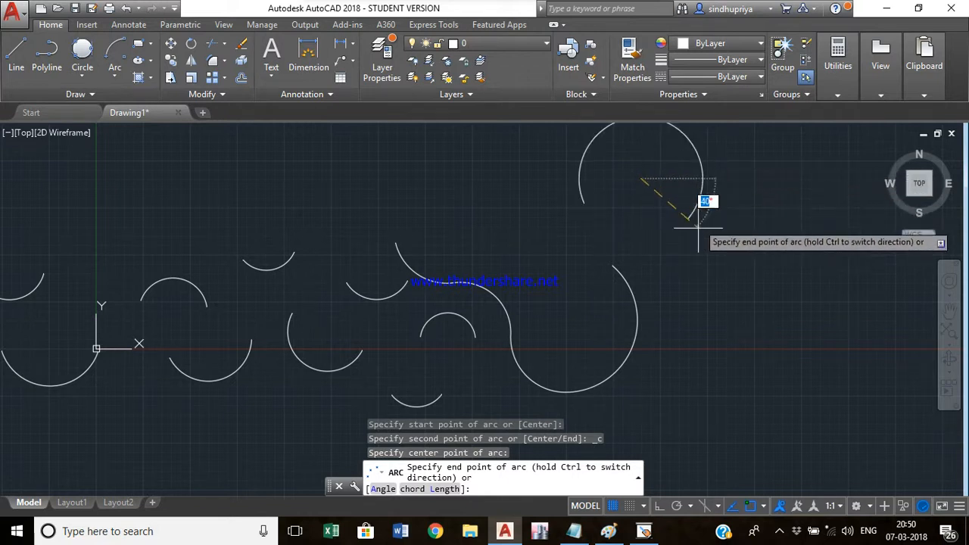
click(687, 154)
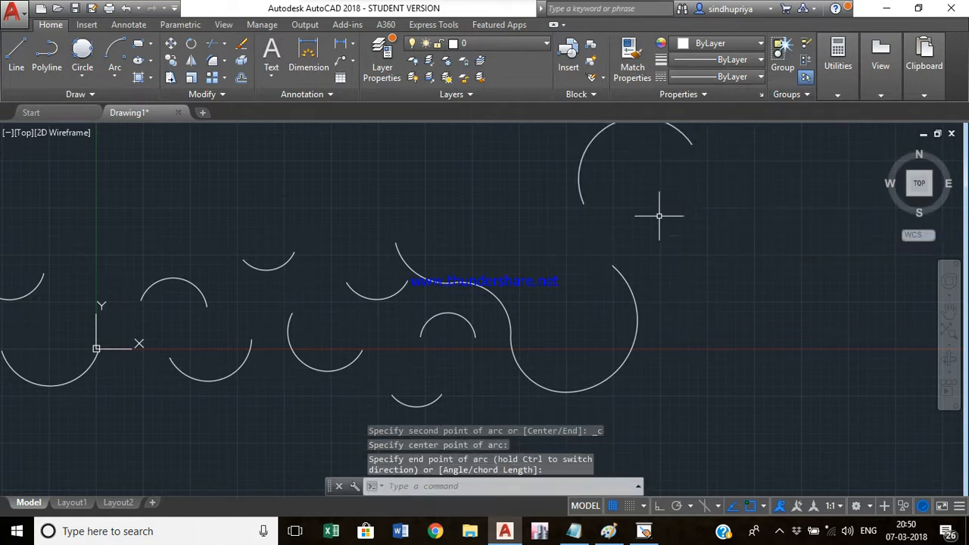
- Erase all the arcs drawn so far using a window selection
scroll(637, 247, down, 4)
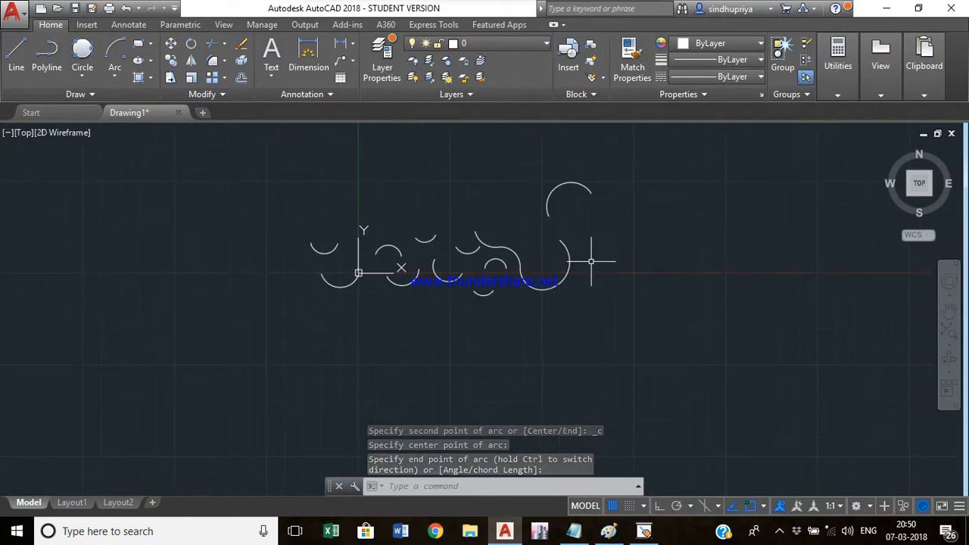
click(694, 344)
click(277, 157)
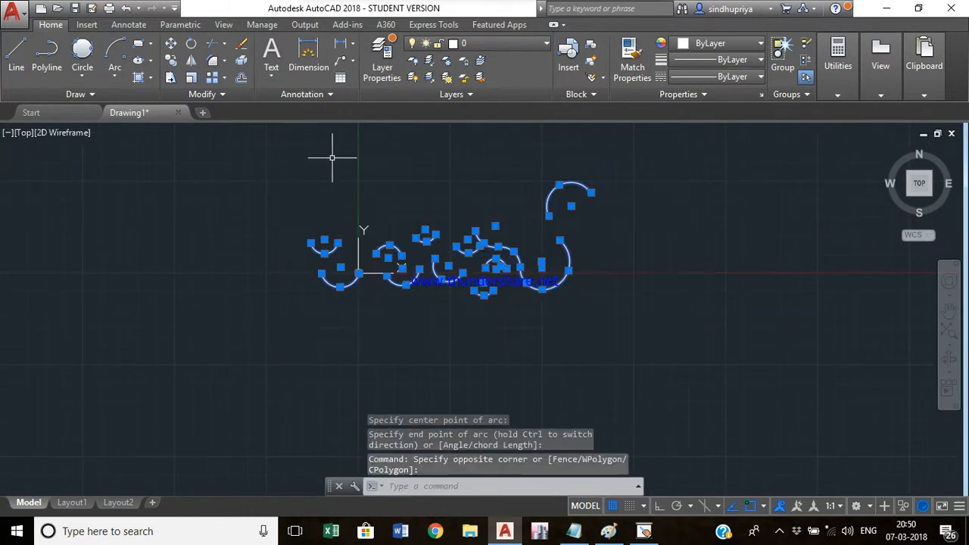
key(Delete)
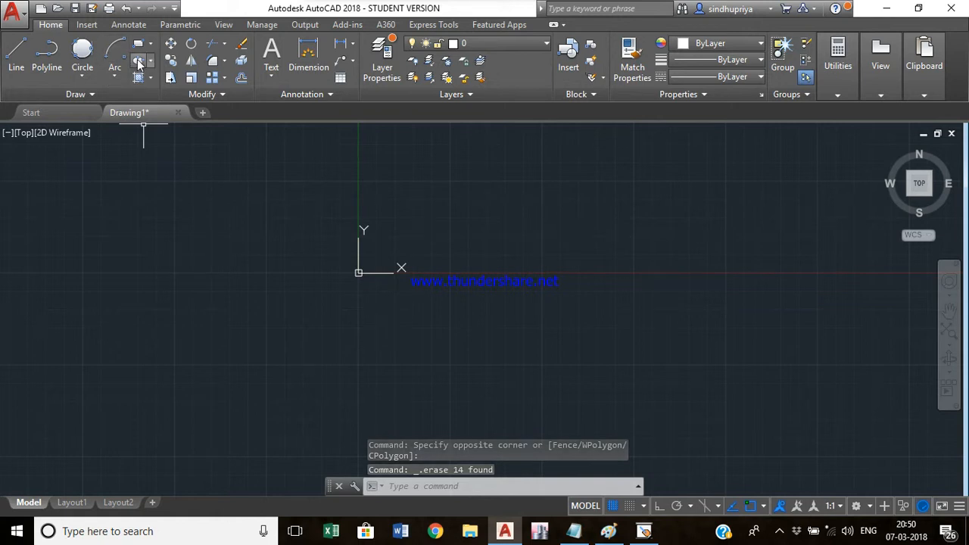
text(e)
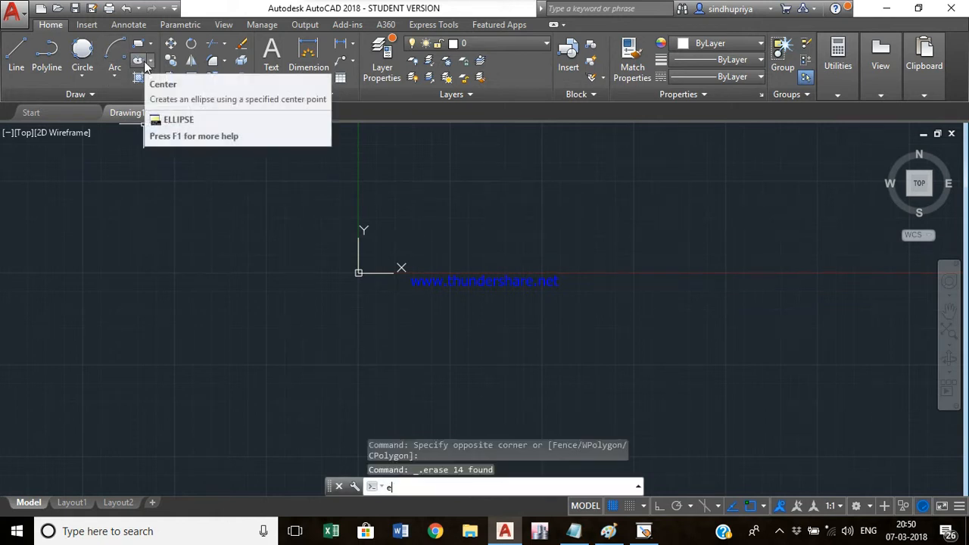
key(Return)
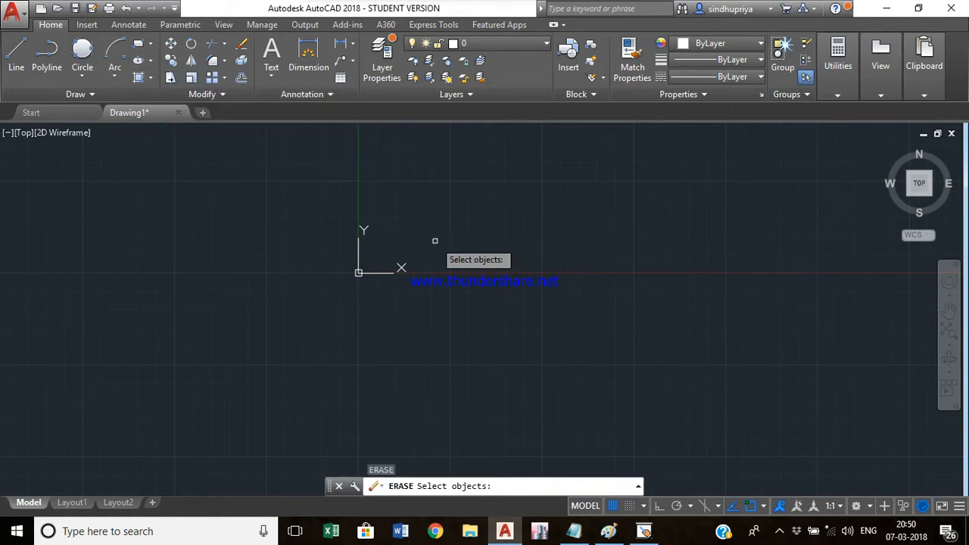
key(Escape)
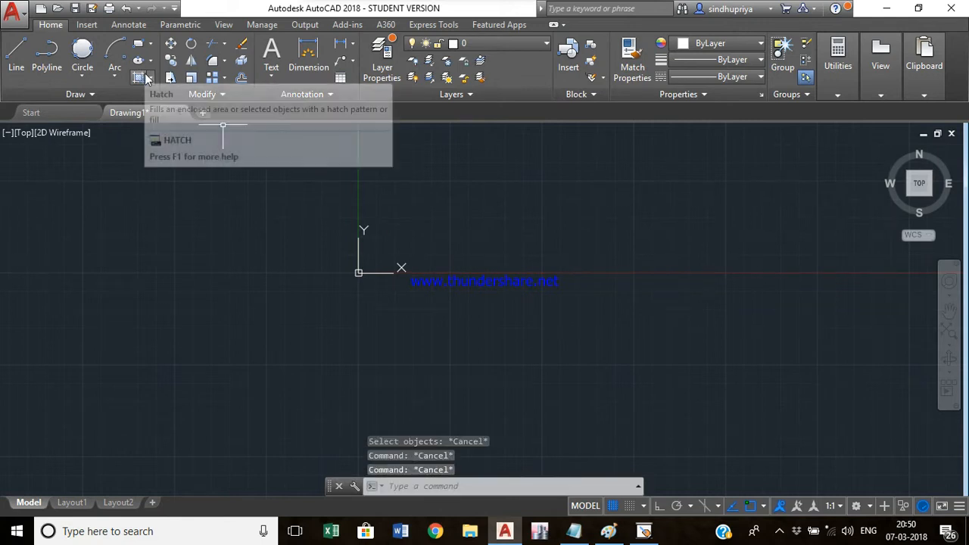
- Draw an ellipse by its axis endpoints, with a horizontal major axis above the origin and a shorter minor axis
text(EL)
key(Return)
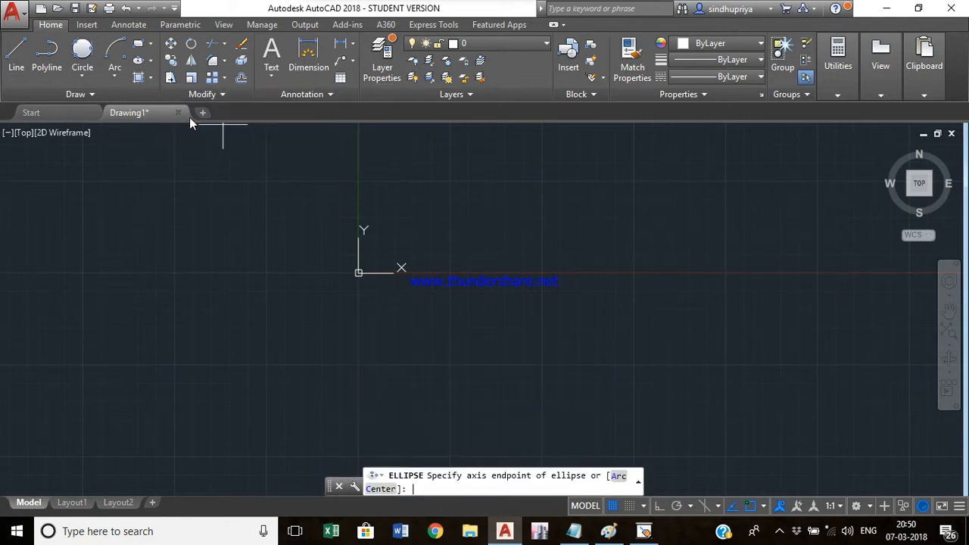
click(443, 191)
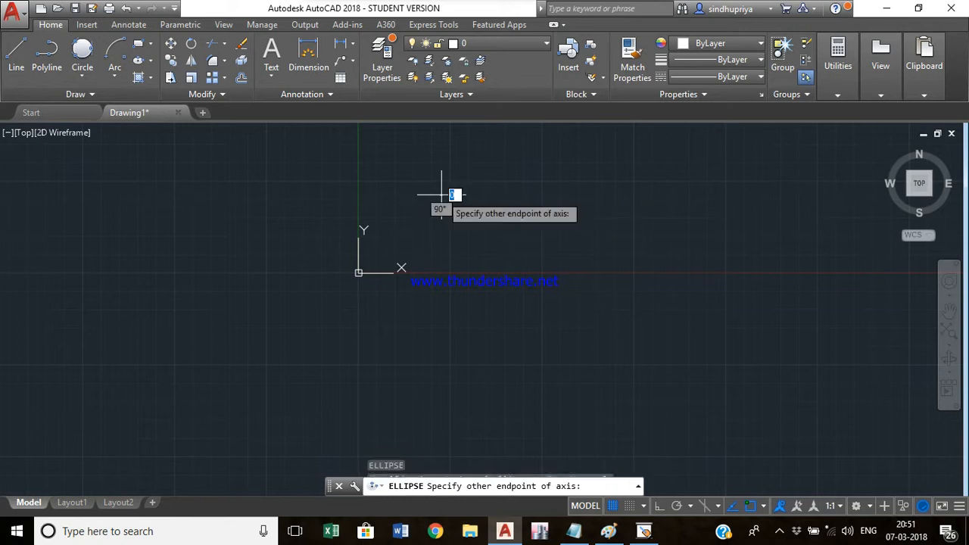
click(503, 195)
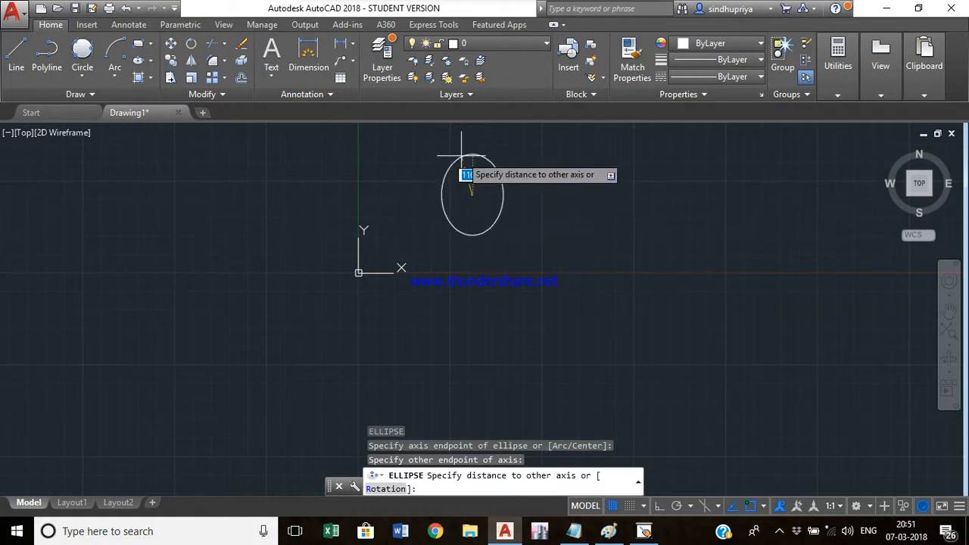
click(465, 216)
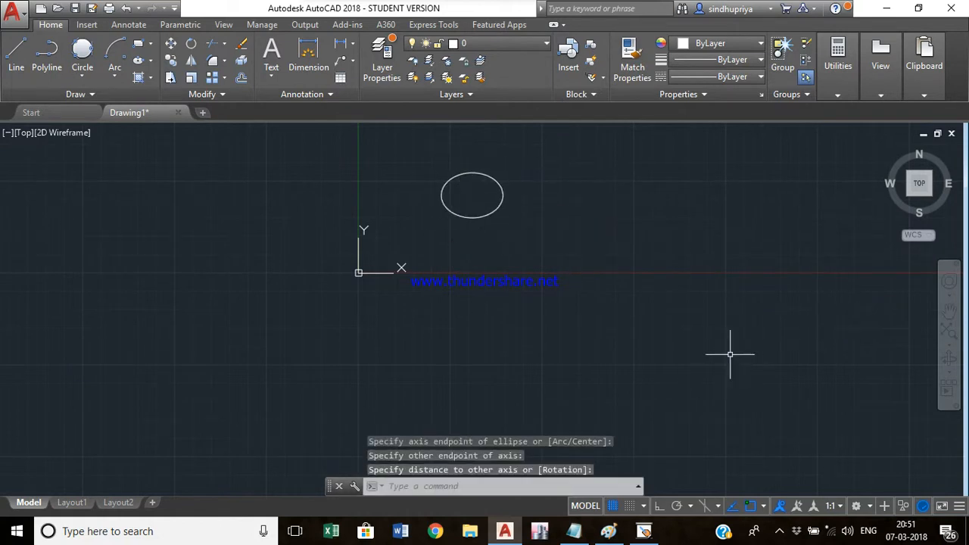
- Select the ellipse with a window and erase it
click(544, 258)
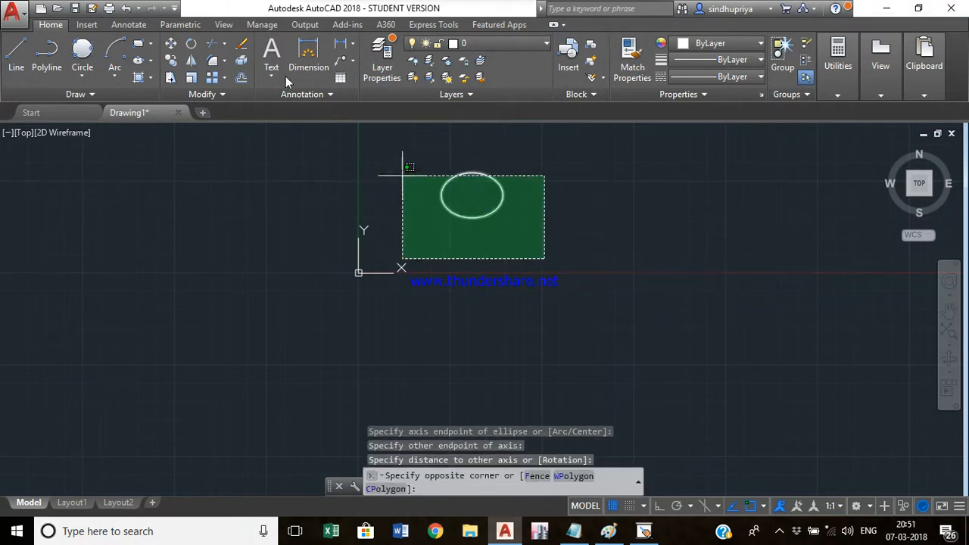
click(349, 179)
key(Delete)
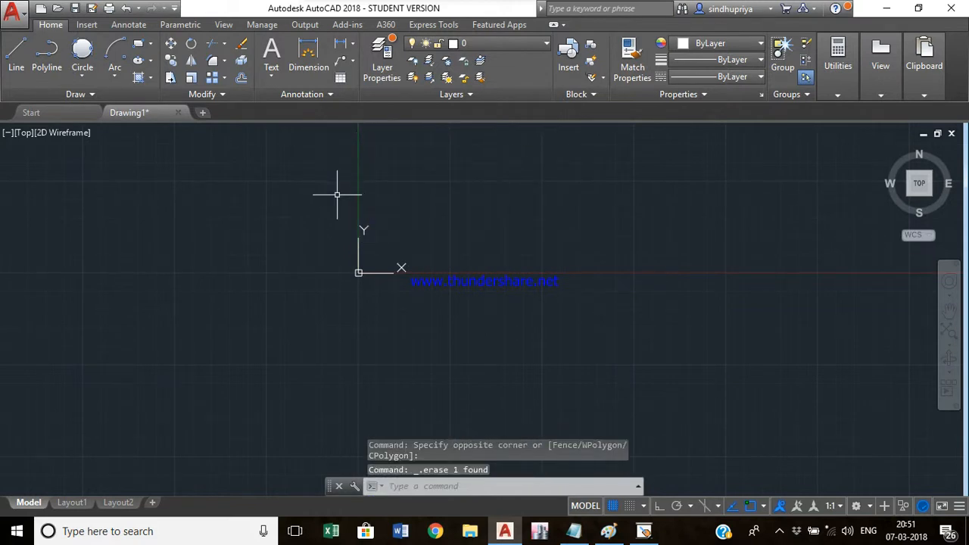
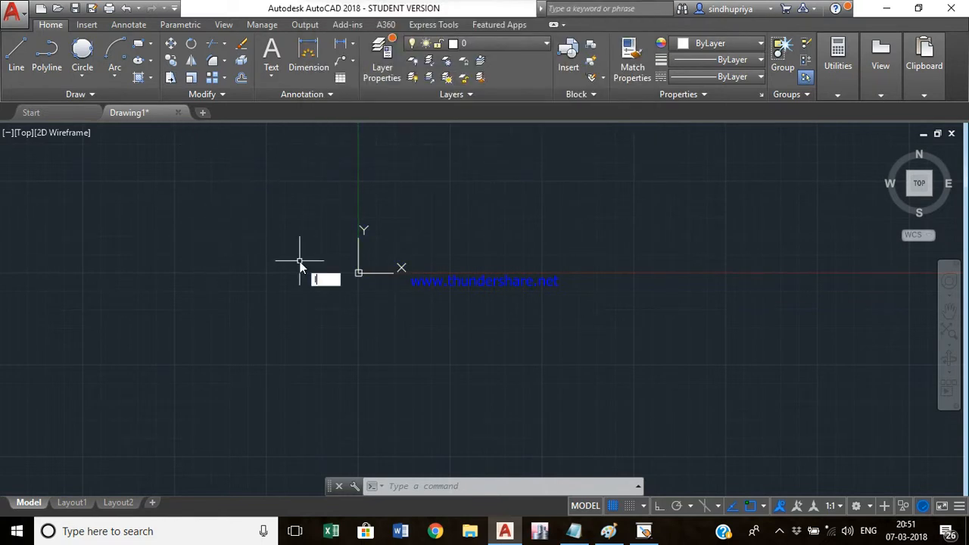
- Draw a triangle with the Line command to the right of the origin
text(l)
key(Return)
click(492, 189)
click(426, 349)
click(615, 350)
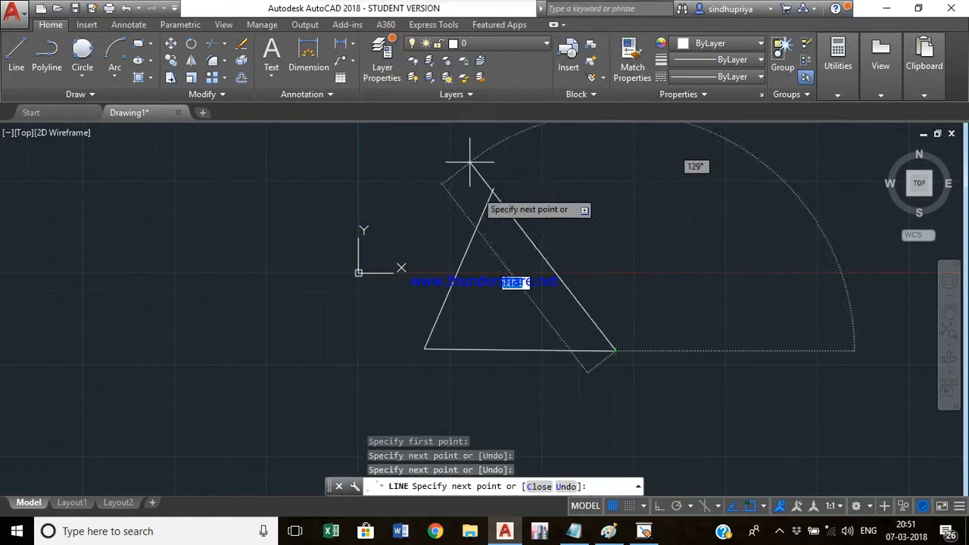
click(491, 190)
key(Escape)
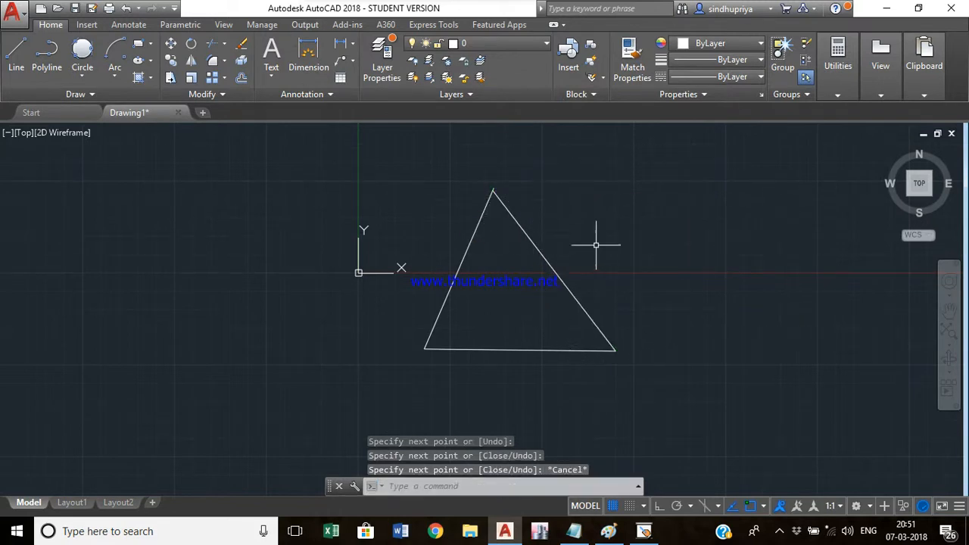
- Draw a 3-Point arc to the right of the triangle
click(114, 71)
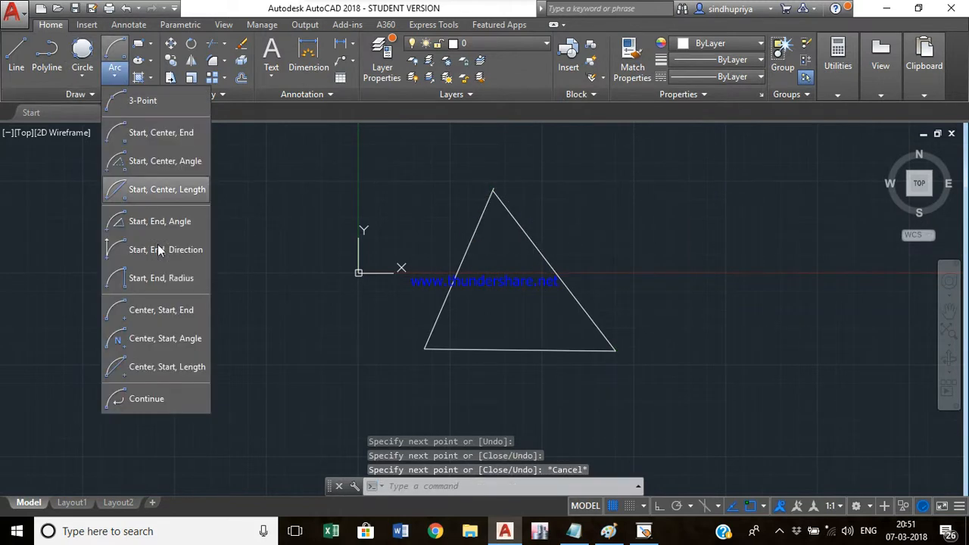
click(171, 89)
click(621, 254)
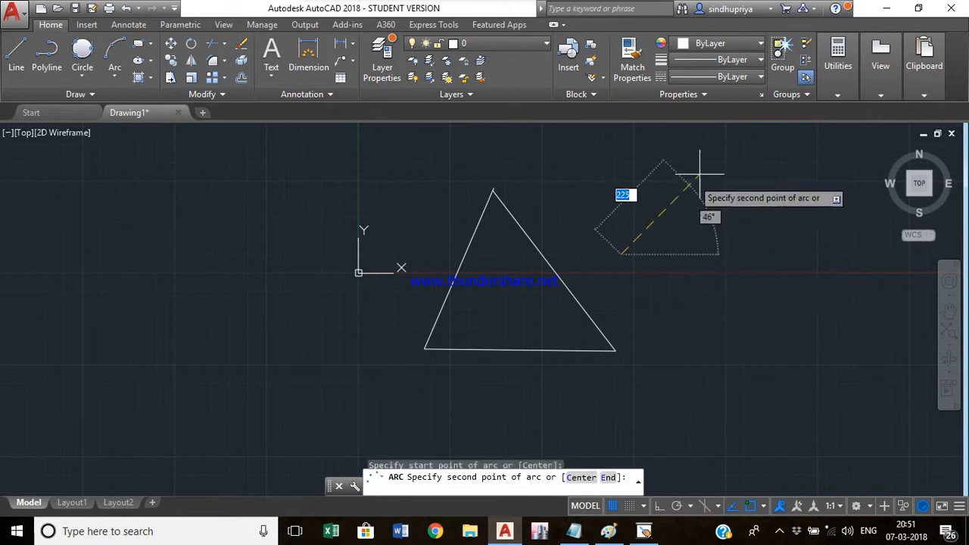
click(708, 172)
click(767, 253)
- Continue a tangent arc downward from the end of the 3-point arc
click(114, 71)
click(173, 413)
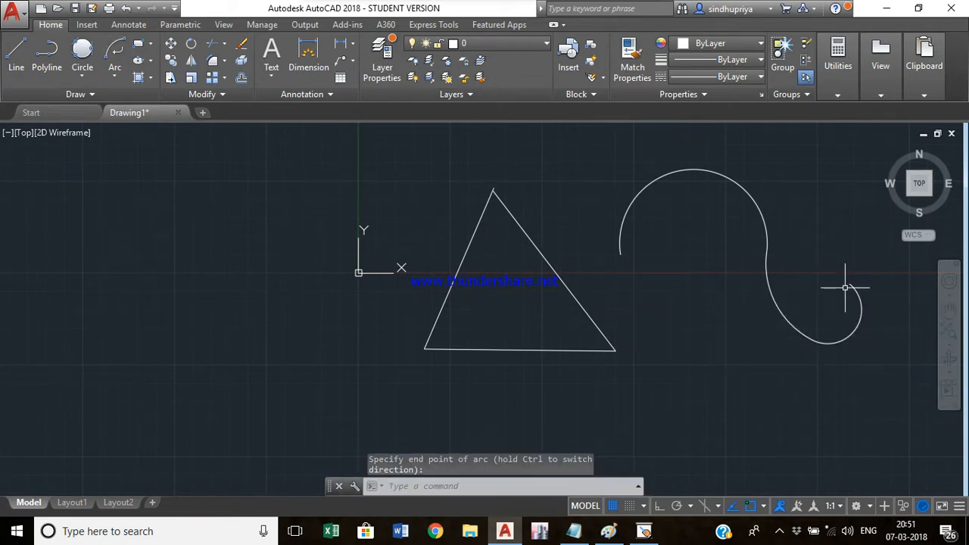
text(s)
key(BackSpace)
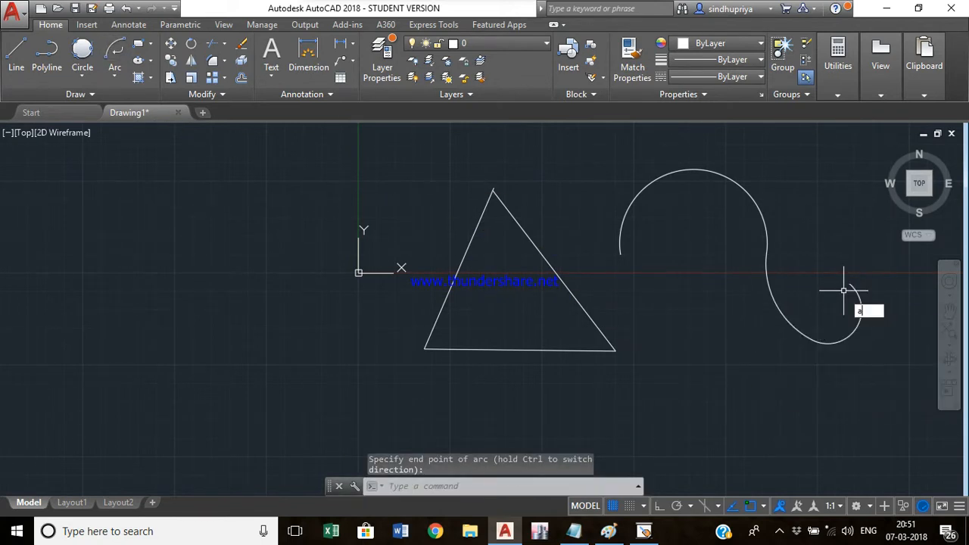
text(a)
key(Return)
key(Escape)
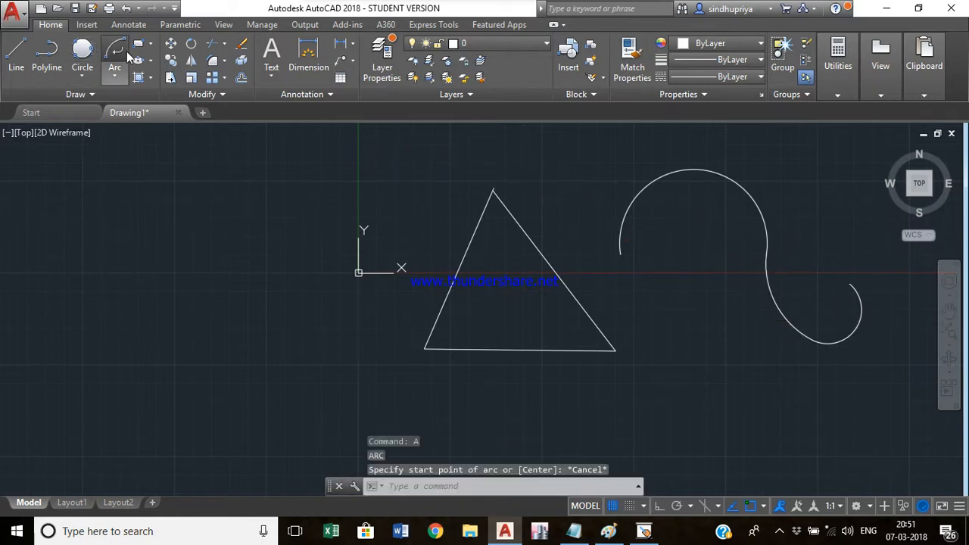
- Continue another tangent arc up to a point above, completing an S-shaped curve
click(121, 55)
click(825, 212)
key(Escape)
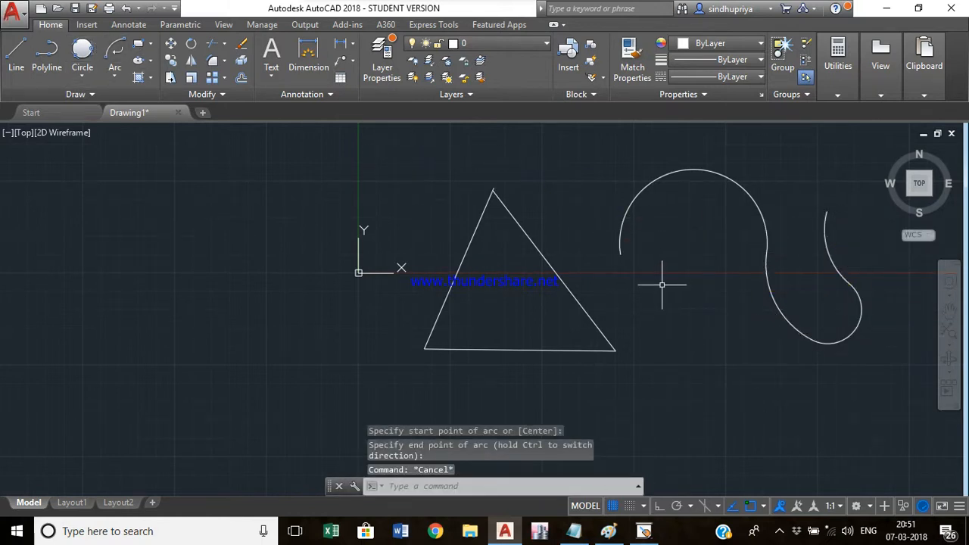
- Erase the triangle's right-hand side with the Erase command
middle_drag(662, 285, 476, 255)
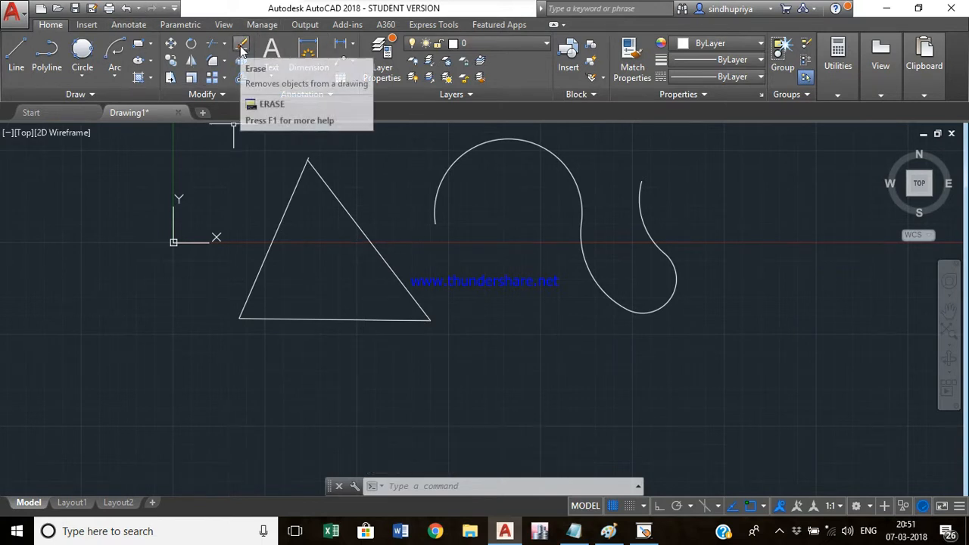
text(e)
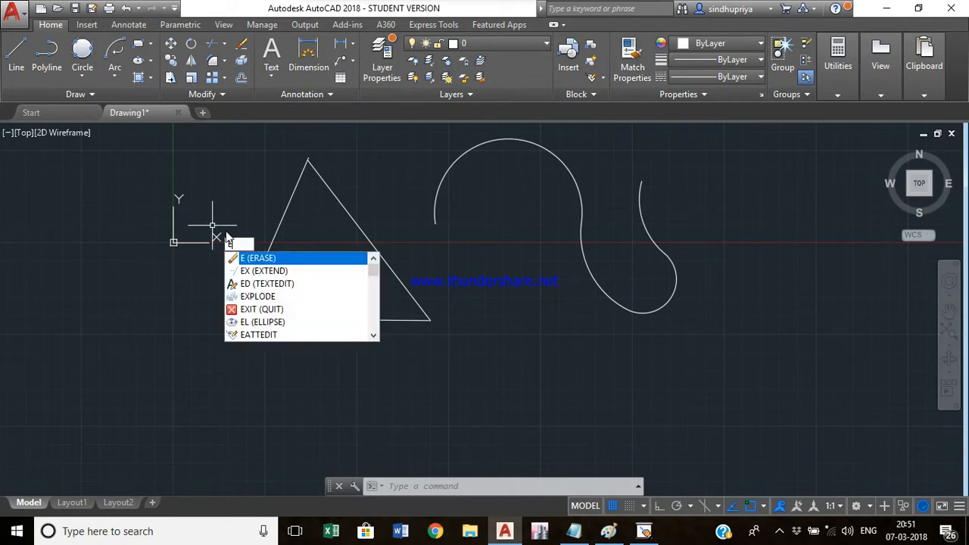
key(Return)
click(391, 264)
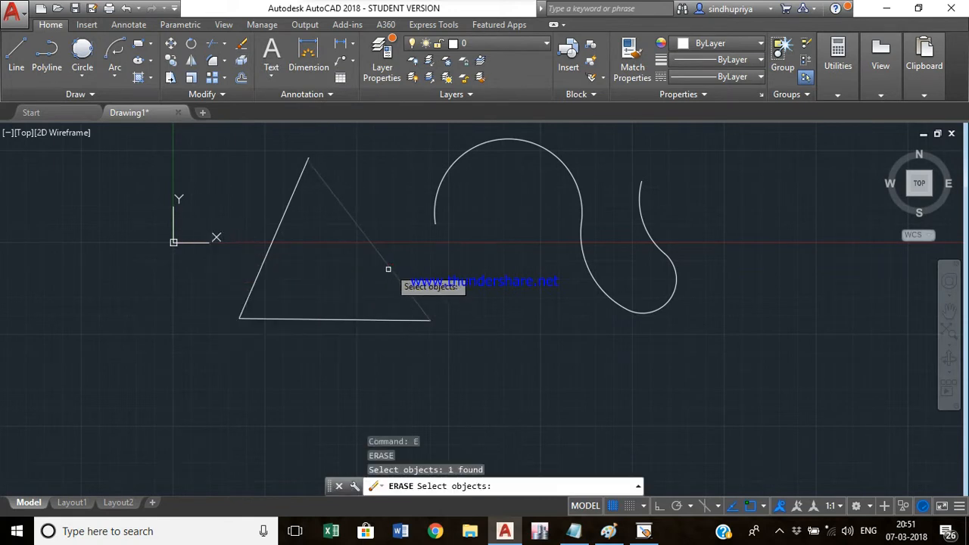
key(Return)
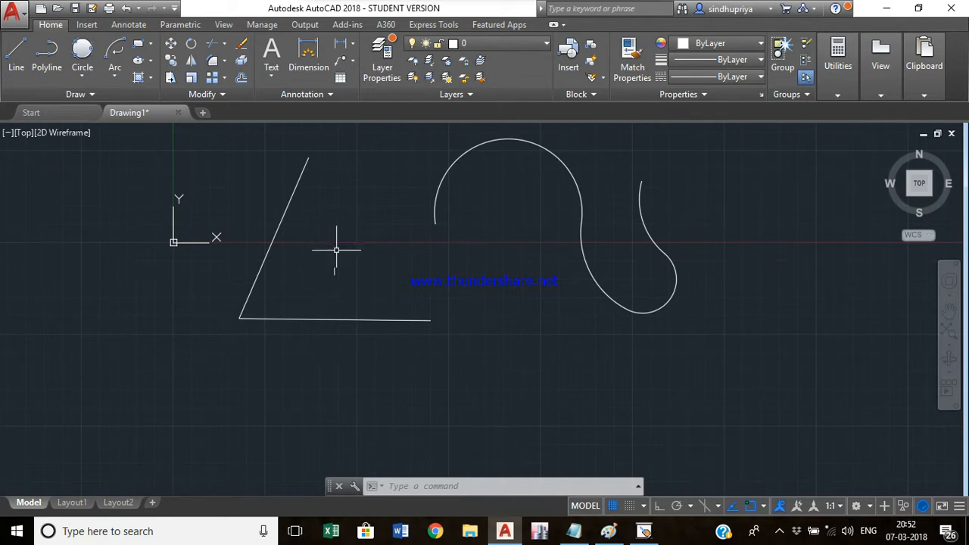
- Erase the triangle's bottom side
text(e)
key(Return)
click(330, 314)
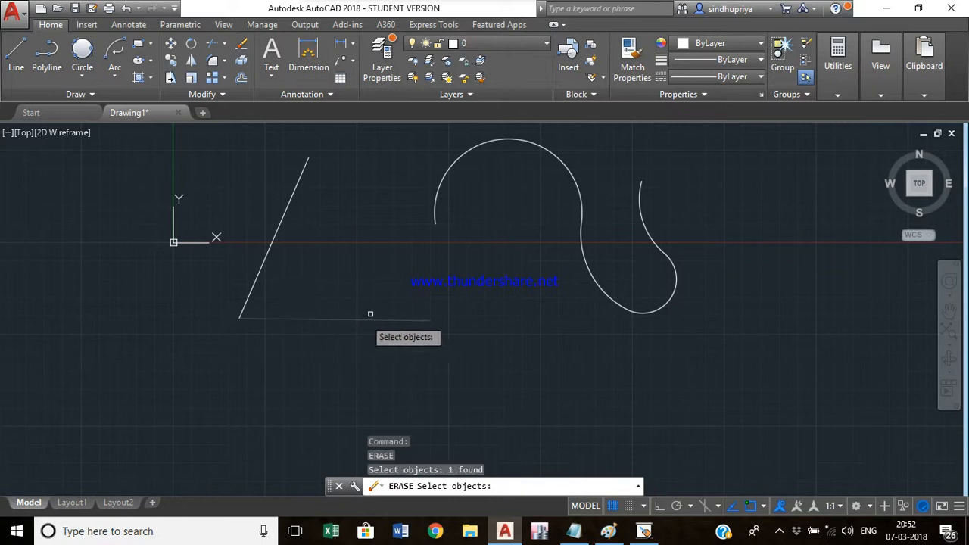
key(Return)
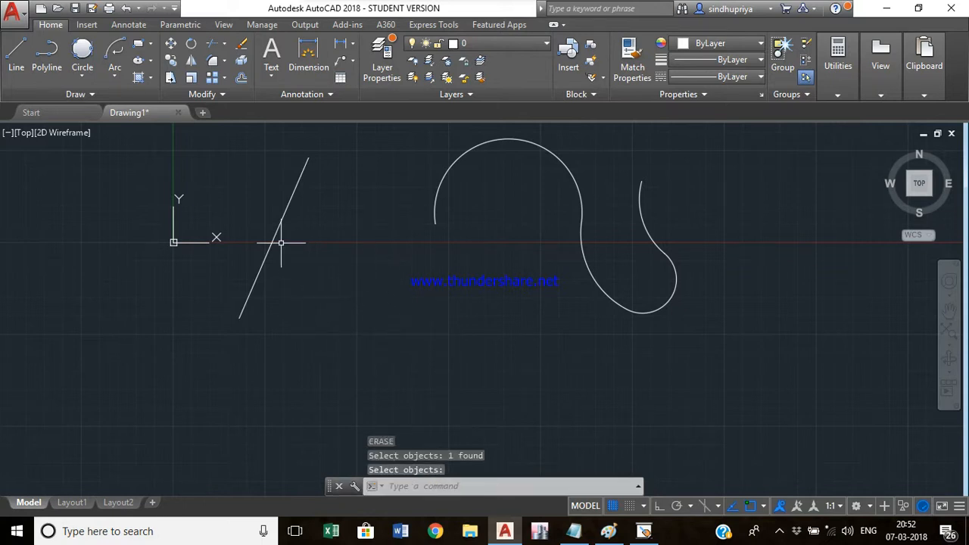
- Restore the erased bottom side with the OOPS command
text(oops)
key(Return)
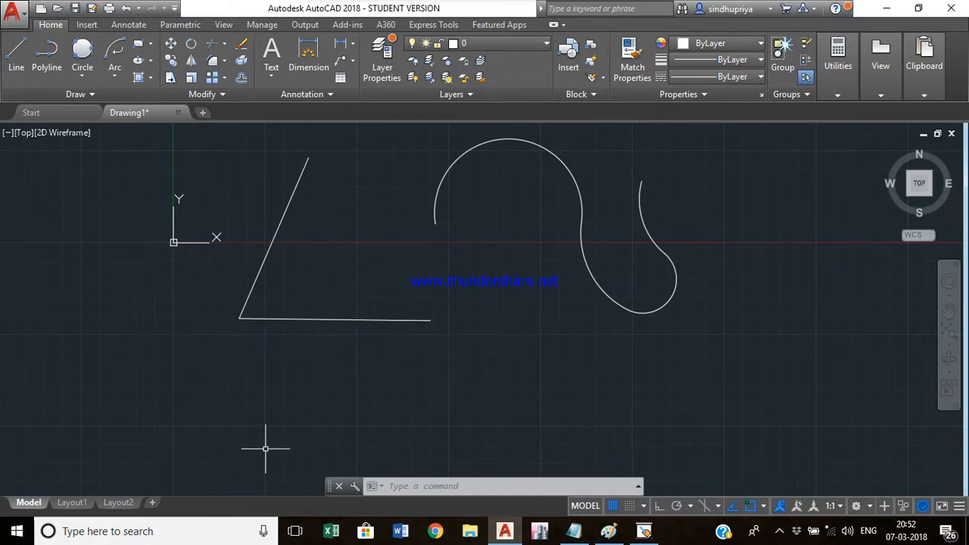
- Undo the OOPS restoration and then undo the erase of the bottom side
text(u)
key(Return)
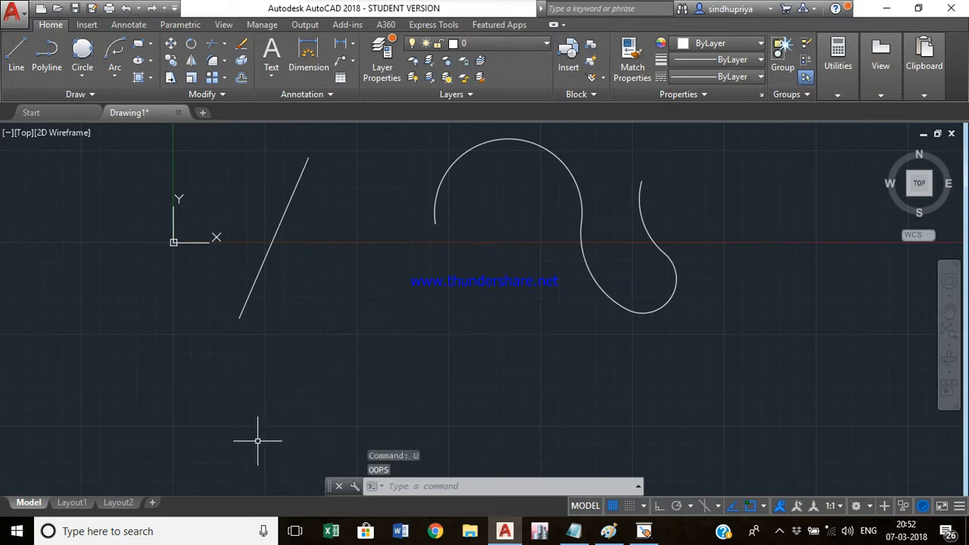
key(ctrl+z)
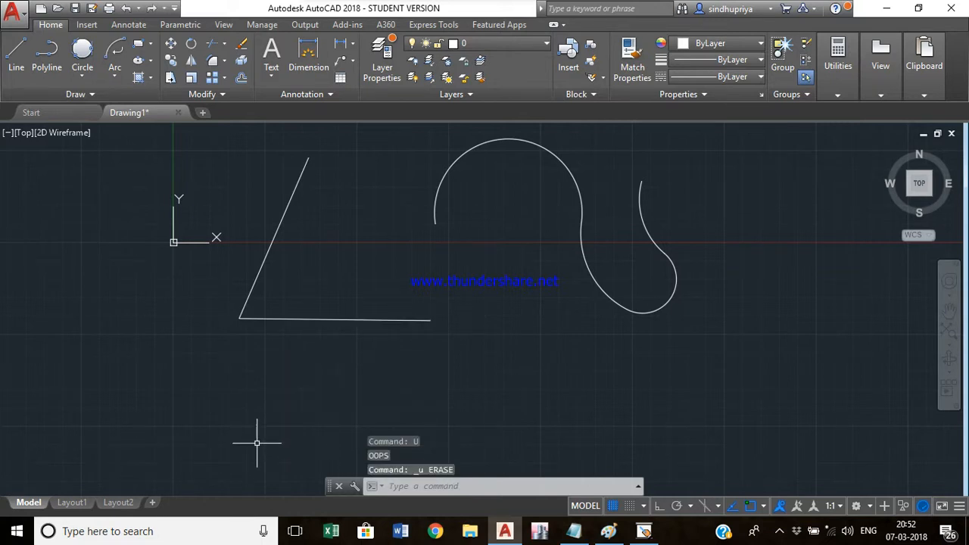
- Move the bottom line a short distance to the right using base and second points
click(171, 44)
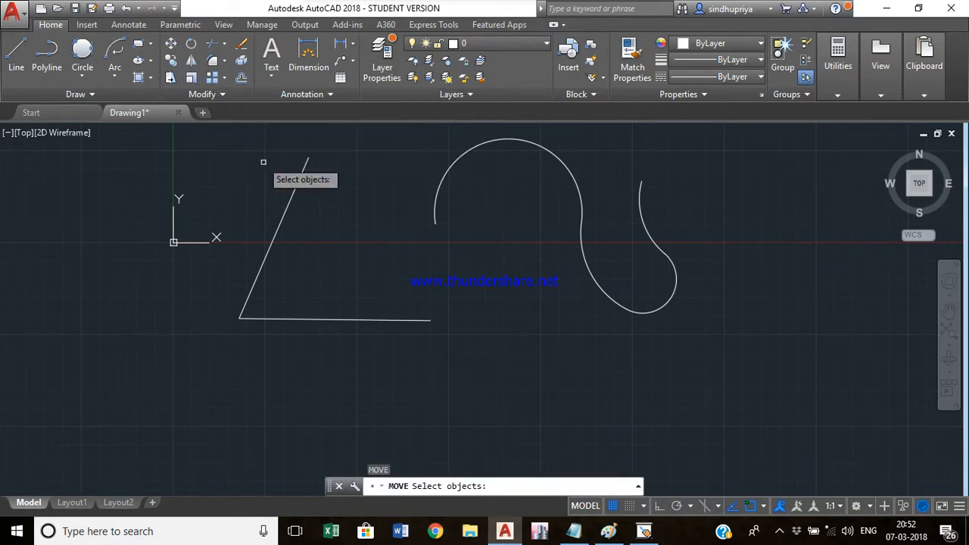
click(347, 318)
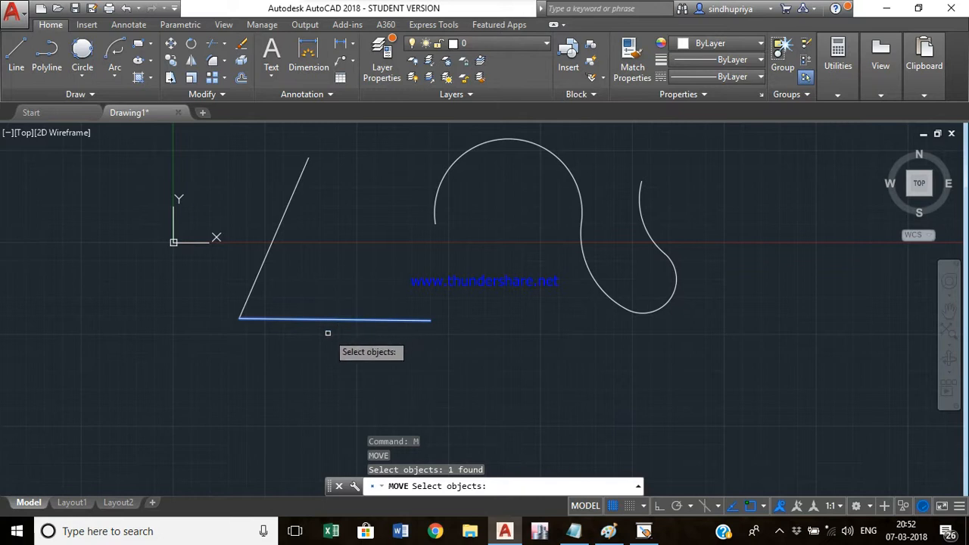
key(Return)
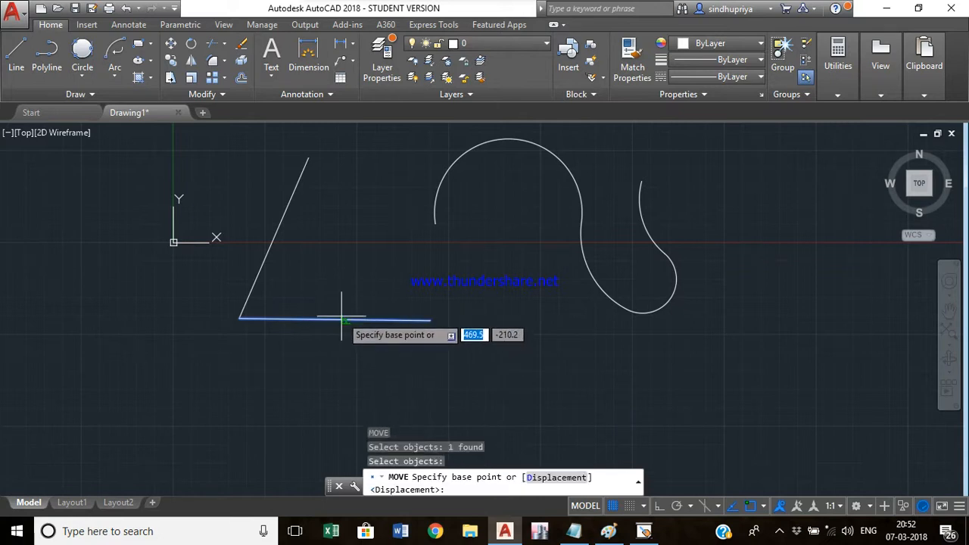
click(239, 318)
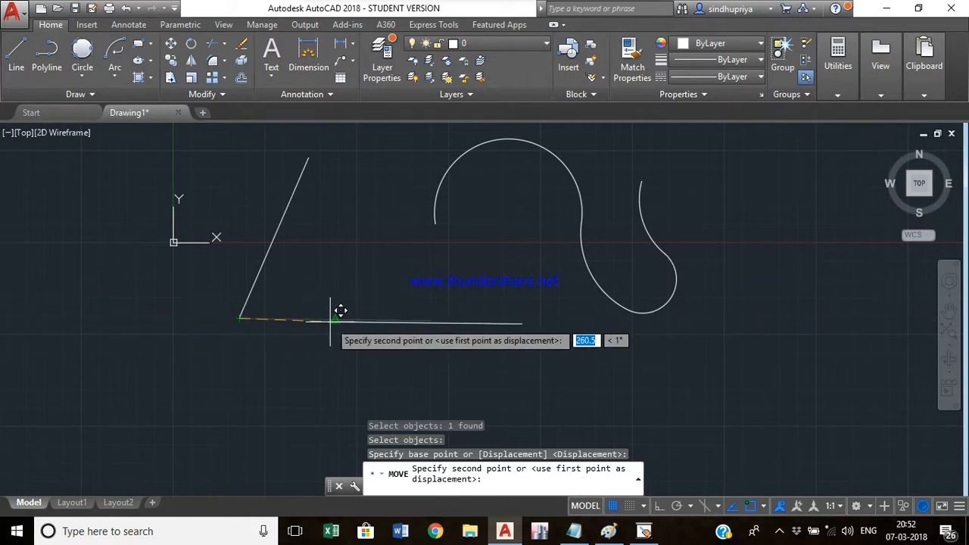
click(295, 319)
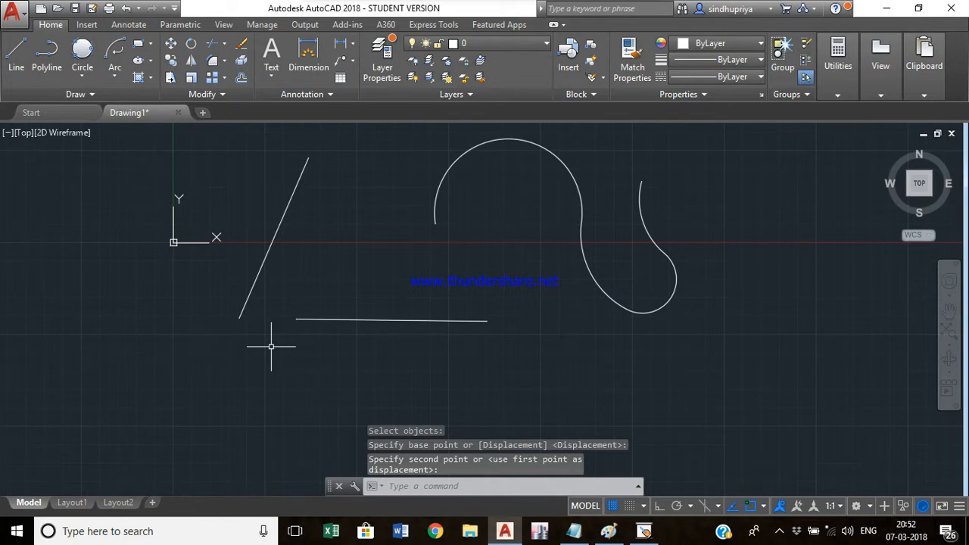
- Move the bottom line again with the Displacement option, using a displacement of 10
key(Return)
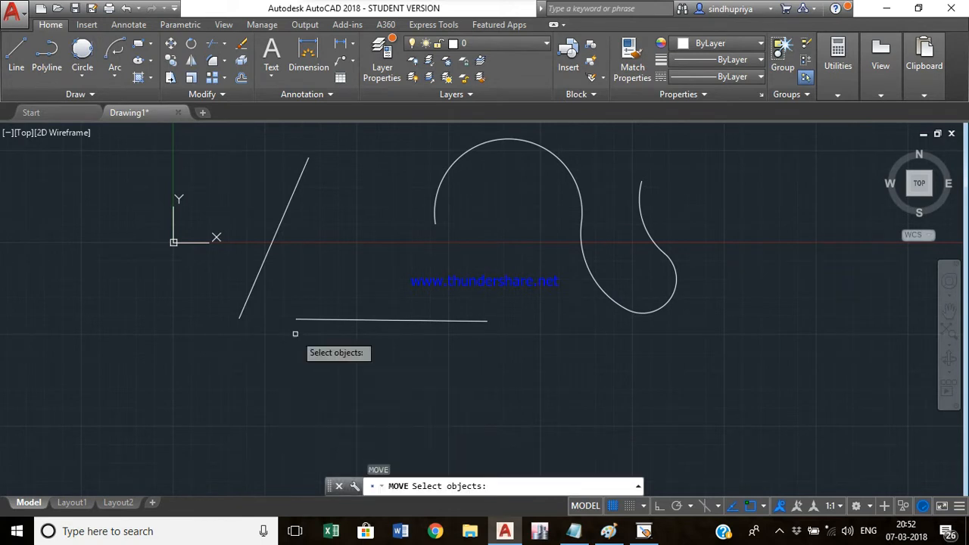
click(330, 320)
key(Return)
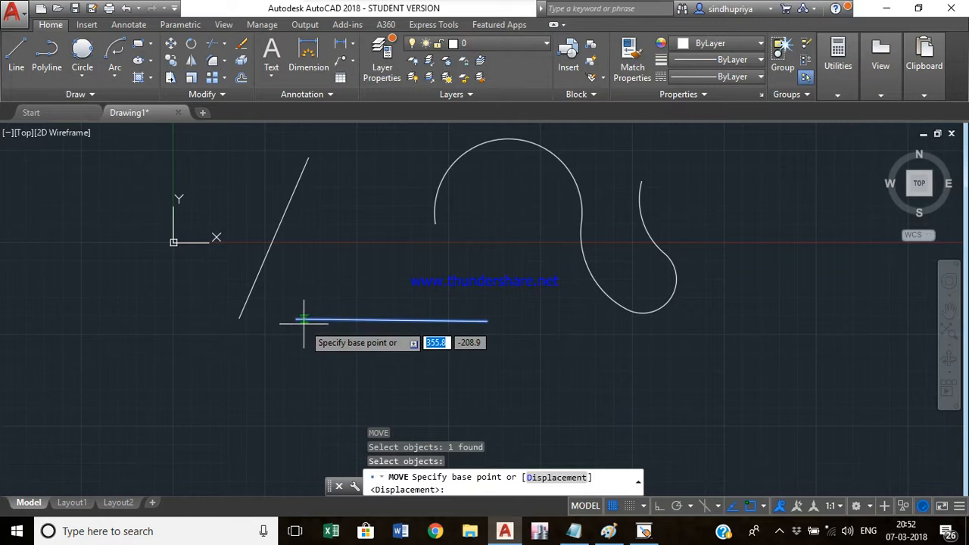
text(d)
key(Return)
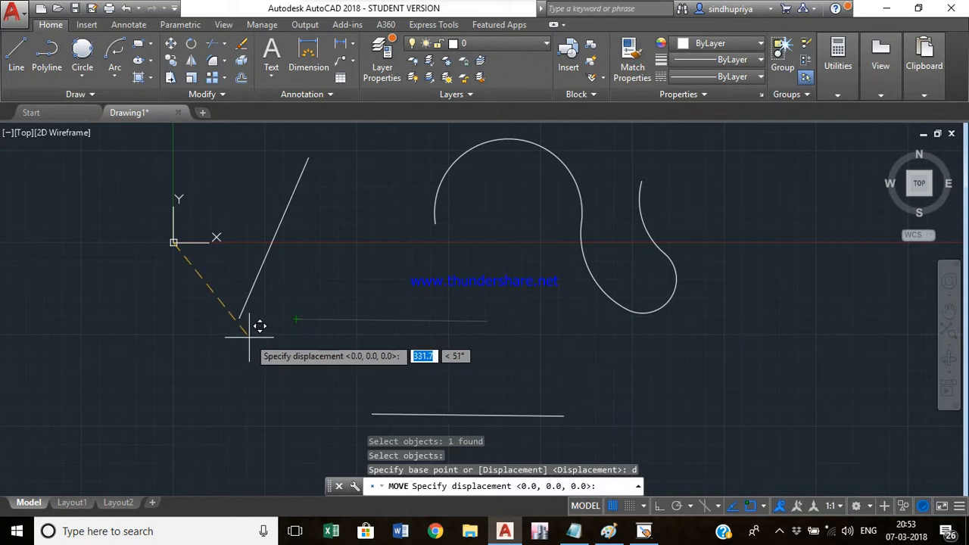
key(Return)
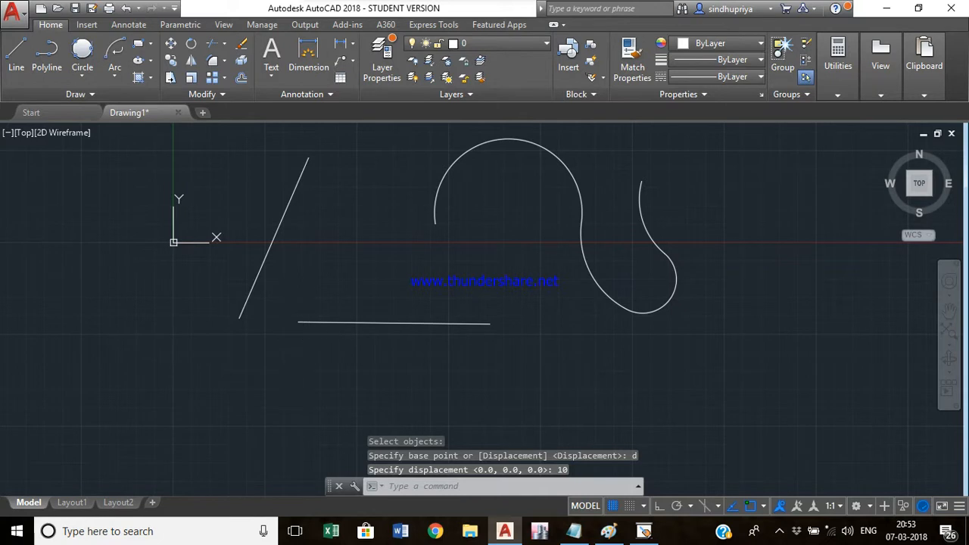
- Undo both moves of the bottom line
key(ctrl+z)
key(ctrl+z)
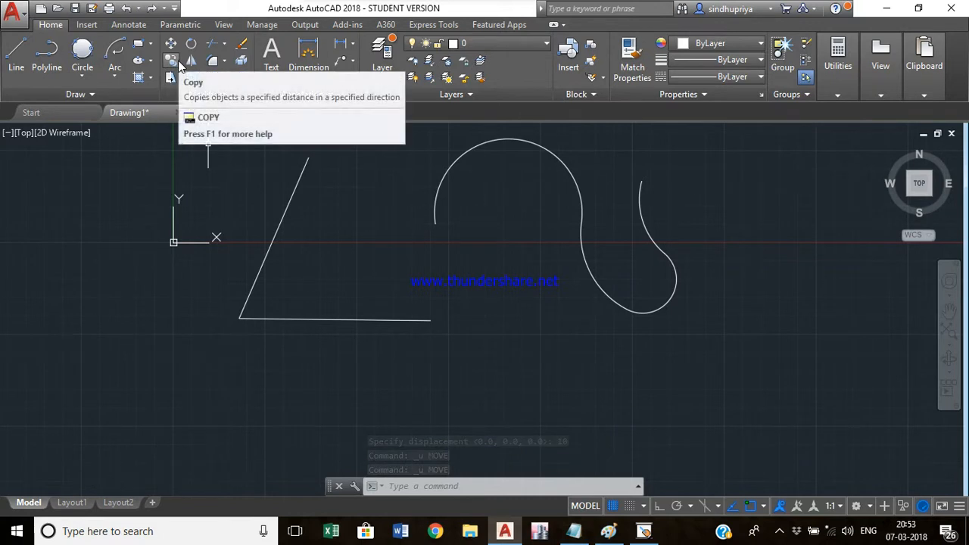
- Copy the bottom line to three new positions from a base point at its left end
text(CO)
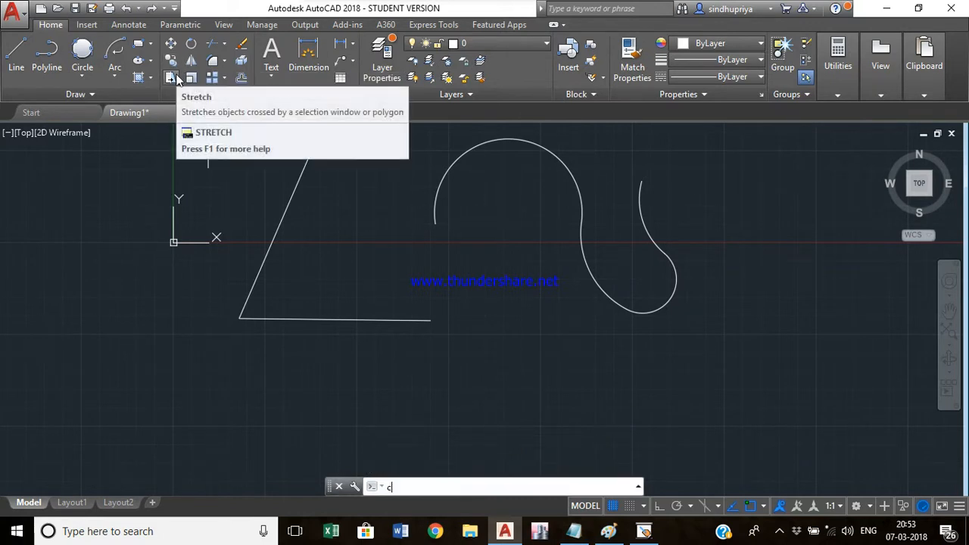
key(Return)
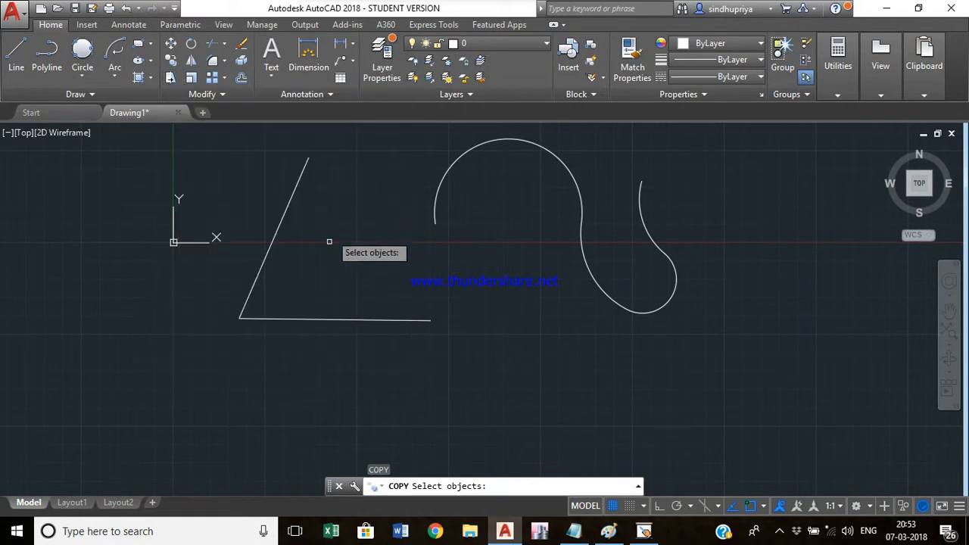
click(284, 321)
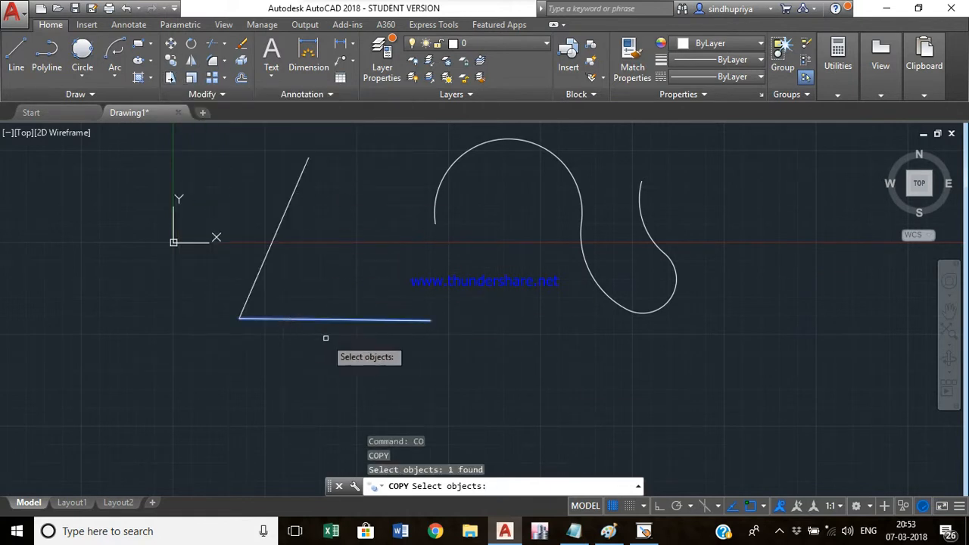
key(Return)
click(240, 318)
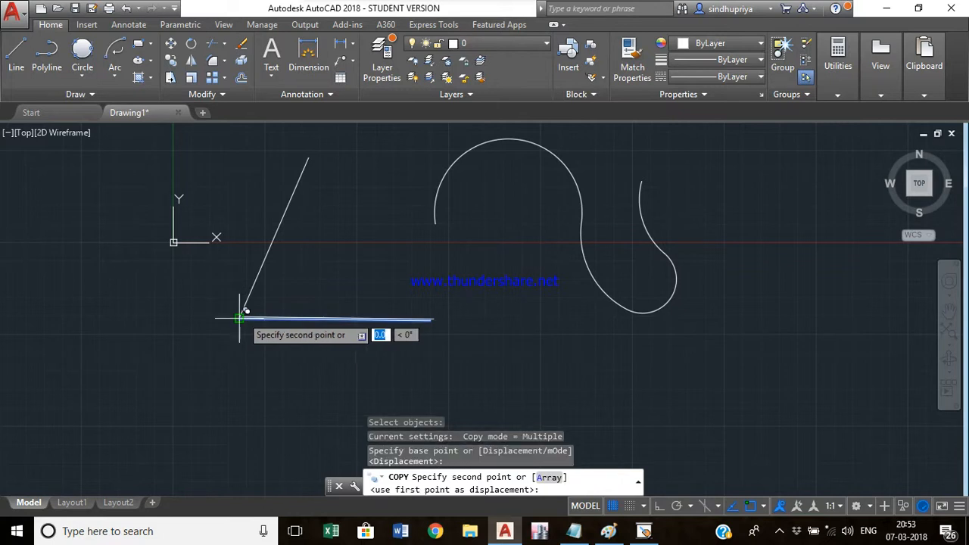
click(318, 269)
click(482, 361)
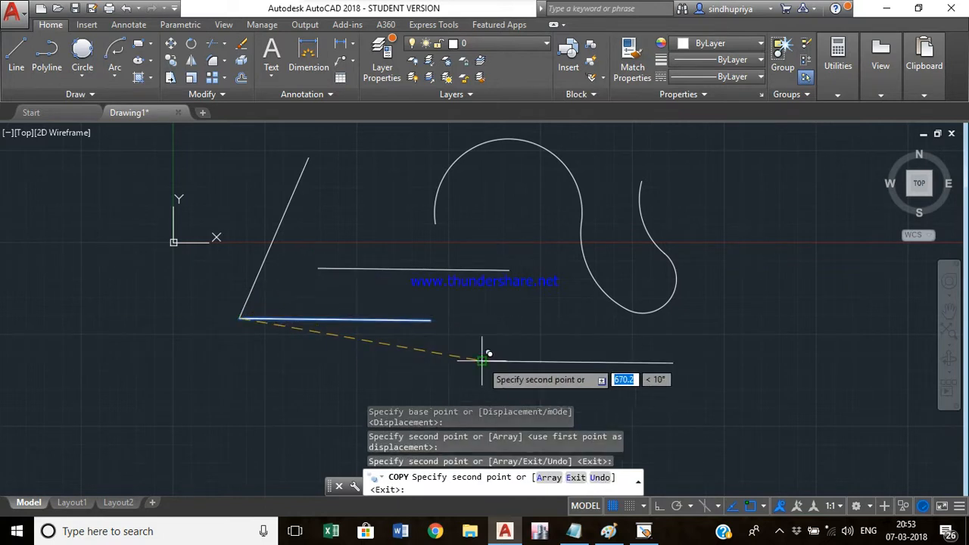
click(286, 371)
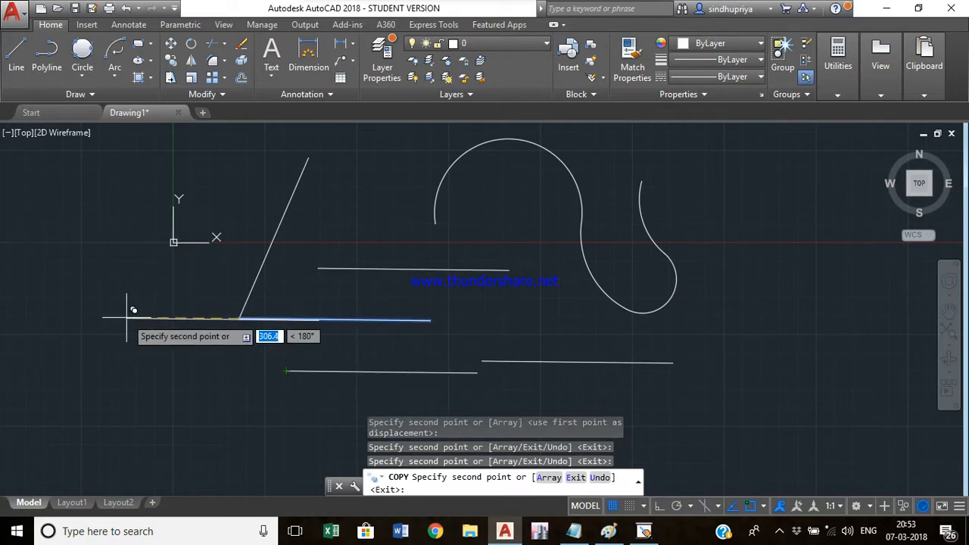
key(Escape)
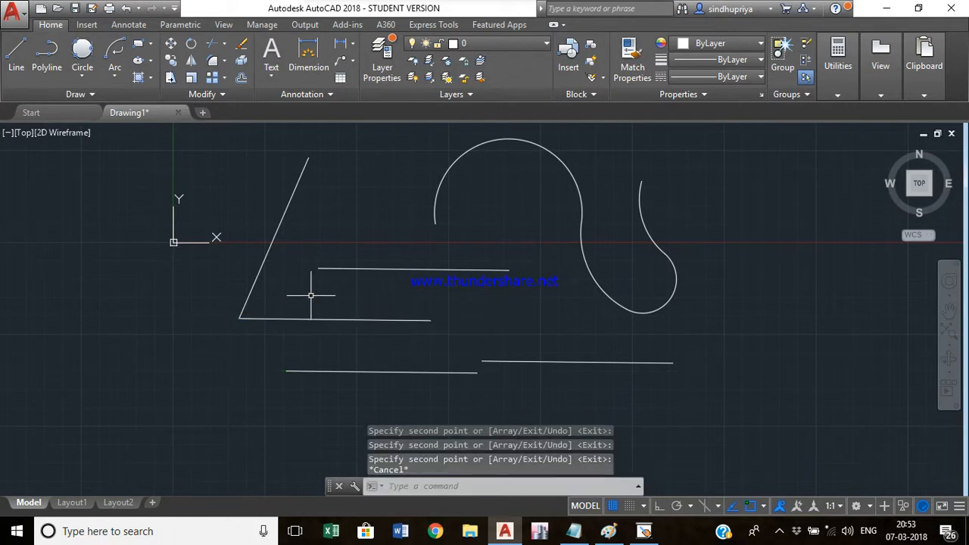
- Copy the bottom line with the Copy command's Array option, 3 items from its left-end base point, placed at two positions
text(co)
key(Return)
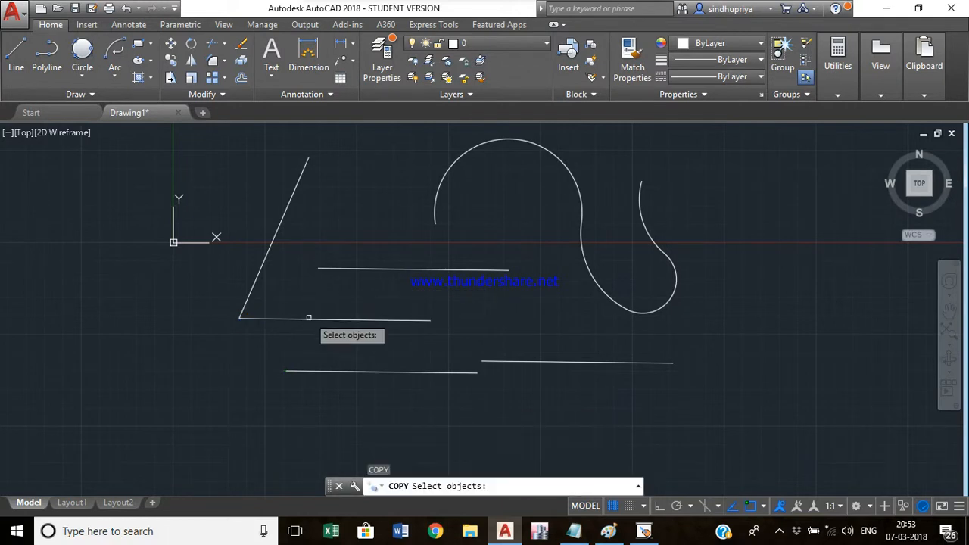
click(315, 319)
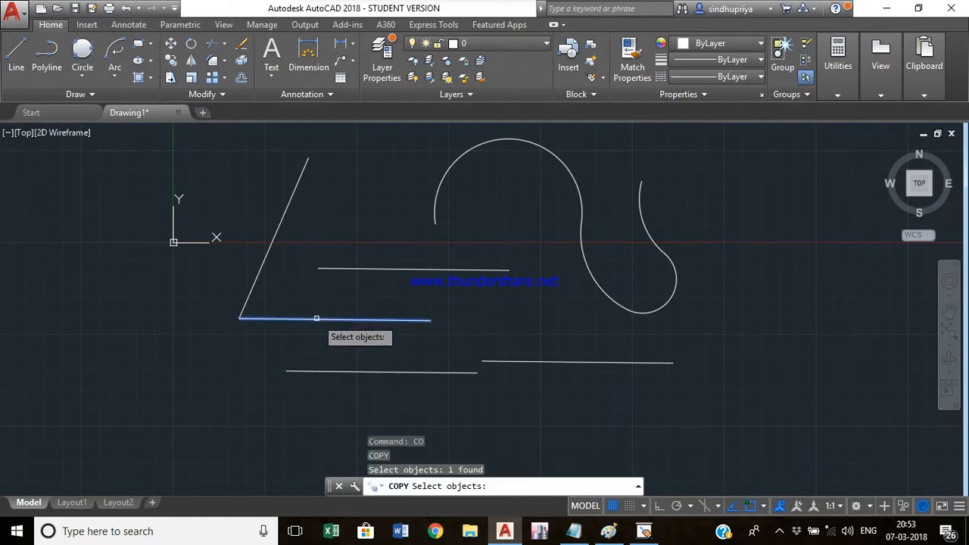
key(Return)
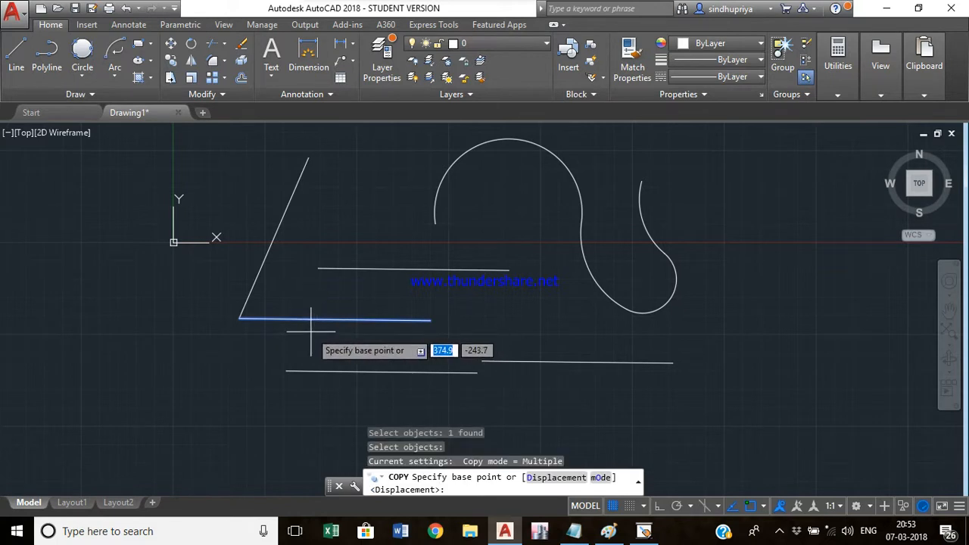
click(239, 318)
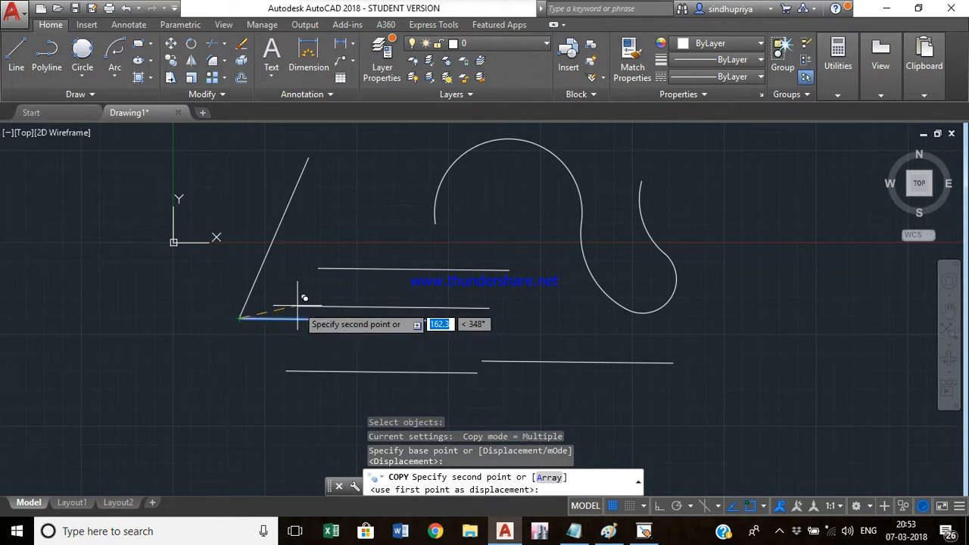
text(a)
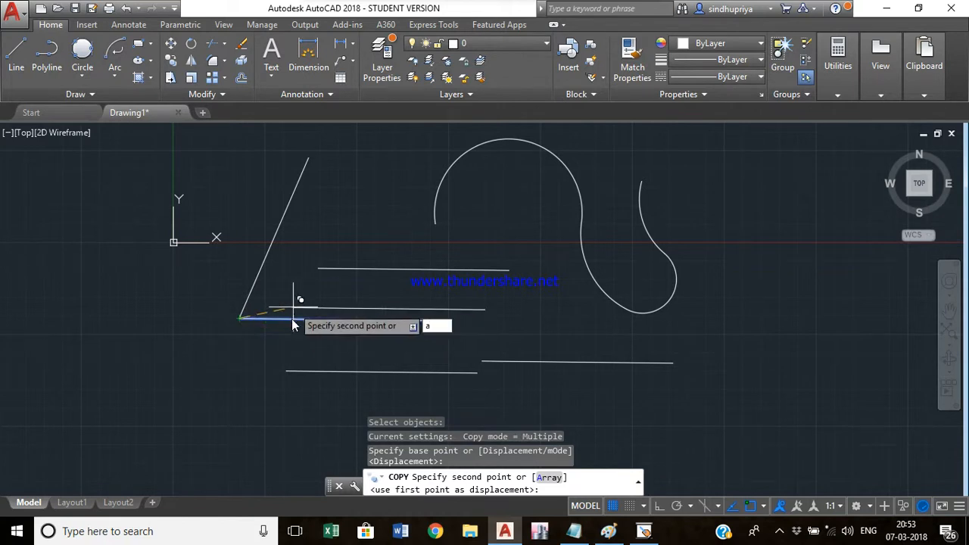
key(Return)
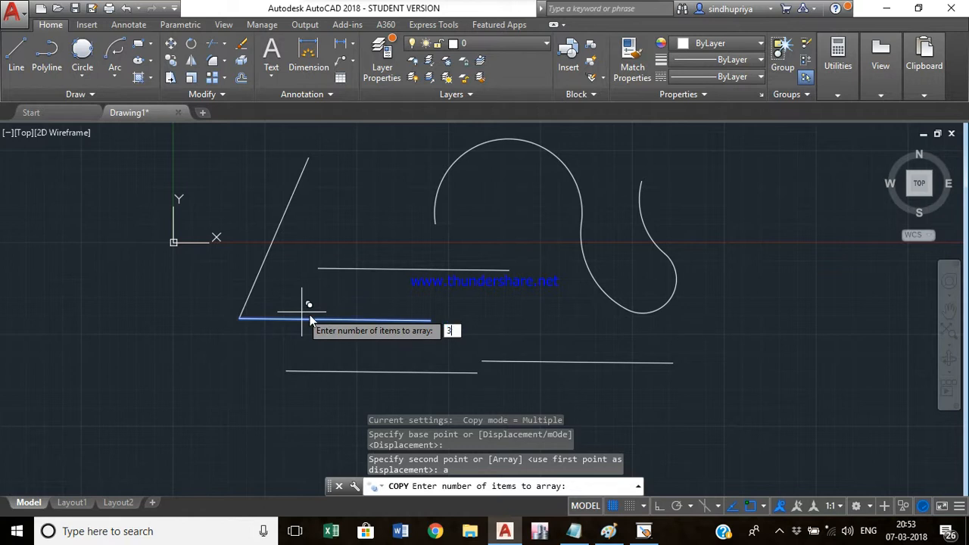
key(Return)
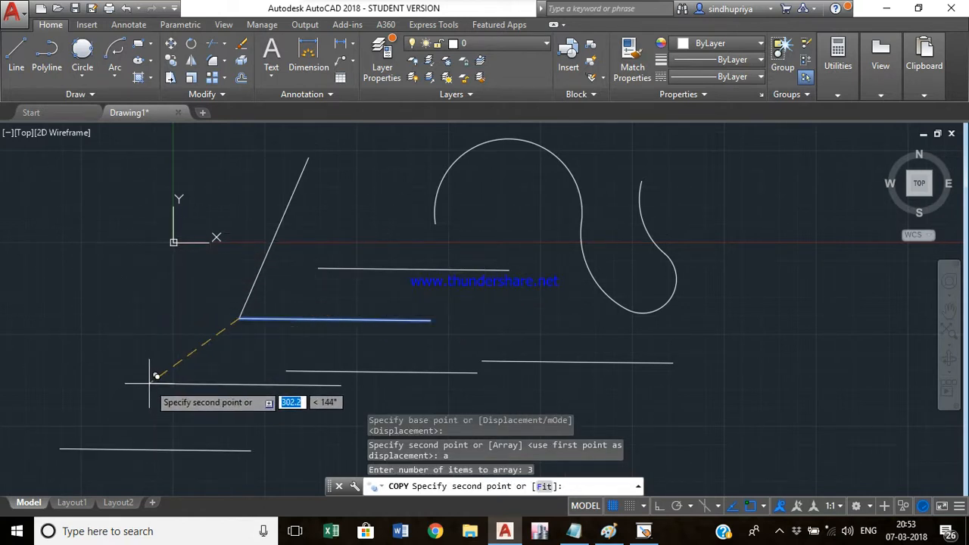
click(182, 372)
middle_drag(663, 344, 469, 75)
click(460, 256)
scroll(482, 269, down, 2)
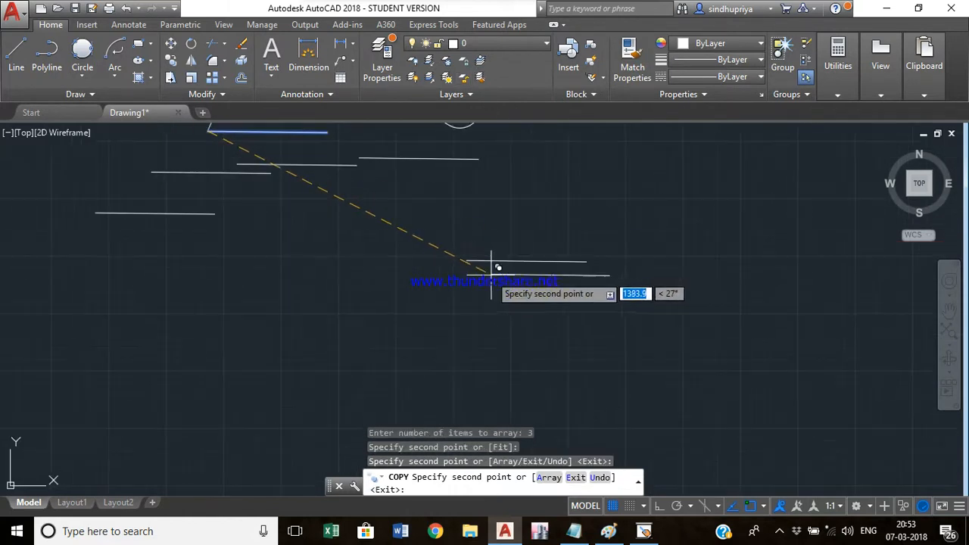
scroll(478, 261, down, 2)
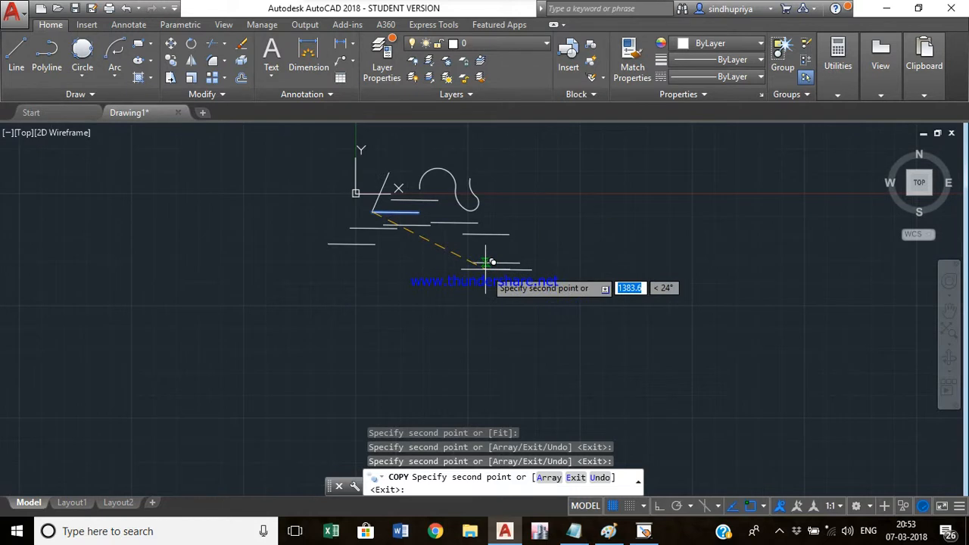
key(Escape)
- Undo the last three operations to restore the complete triangle
scroll(493, 278, up, 4)
scroll(484, 356, down, 6)
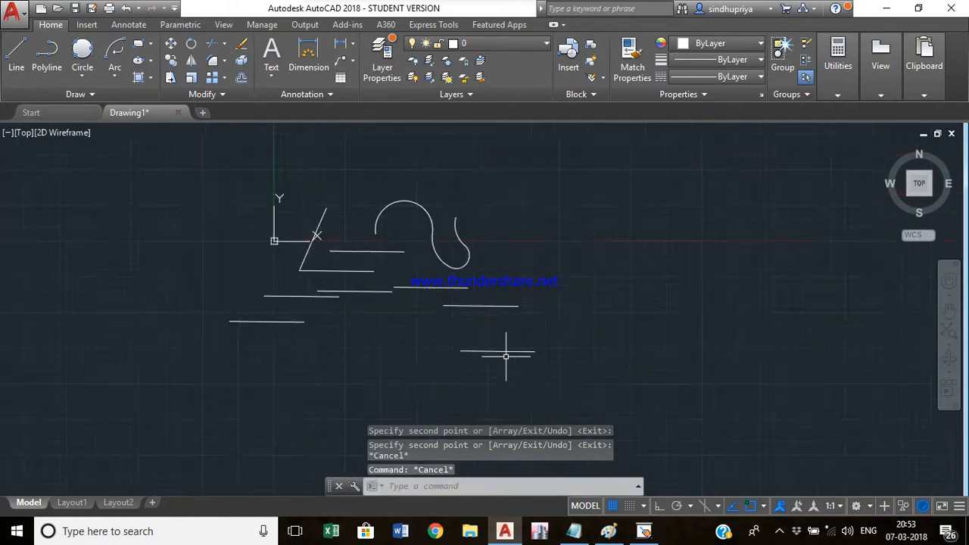
scroll(506, 356, up, 2)
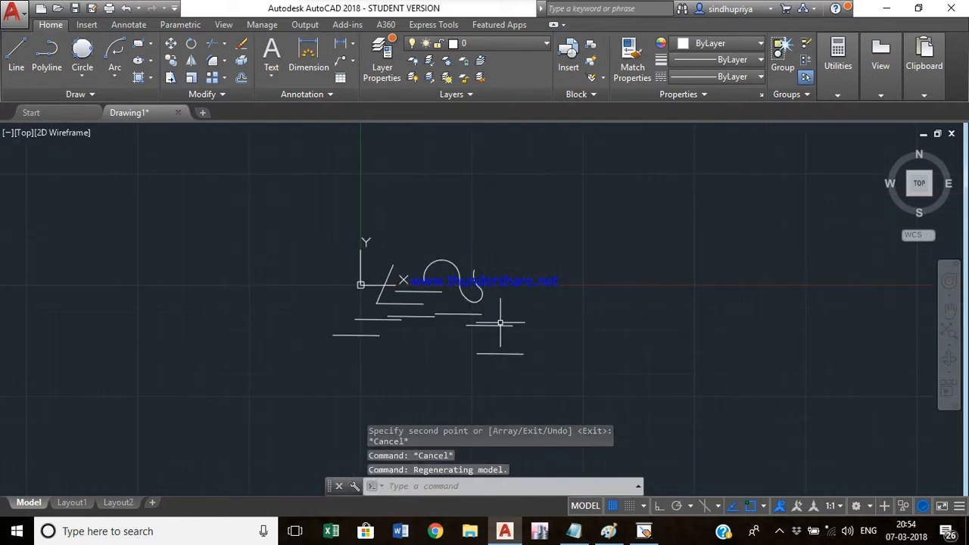
scroll(491, 328, up, 3)
key(ctrl+z)
key(ctrl+z)
key(ctrl+z)
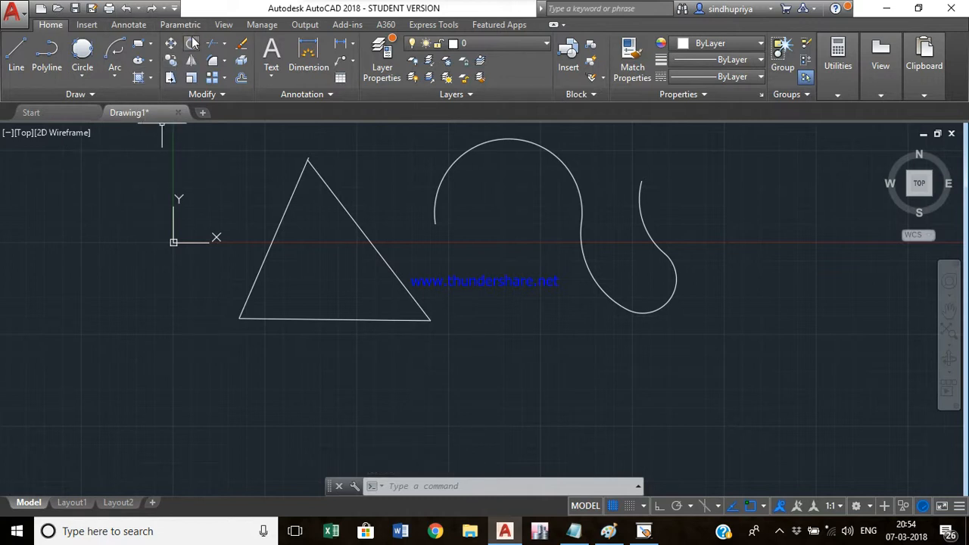
- Rotate the triangle's left and bottom sides about their lower-left corner by a freely picked angle
text(r)
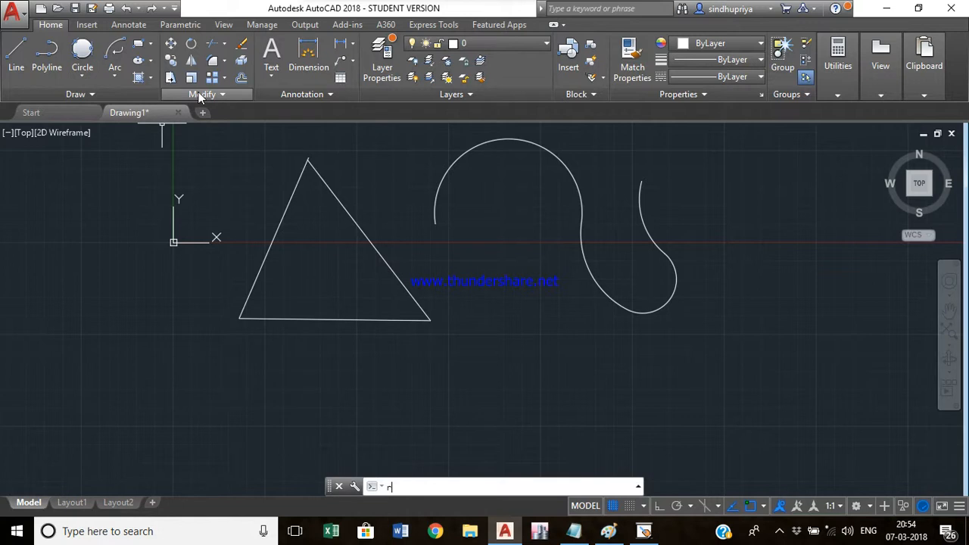
text(o)
key(Return)
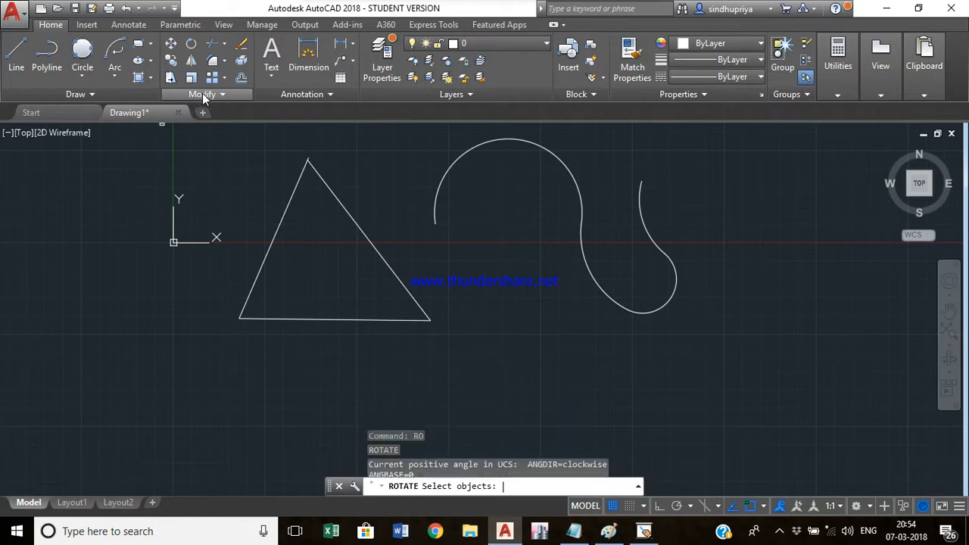
click(339, 370)
click(216, 204)
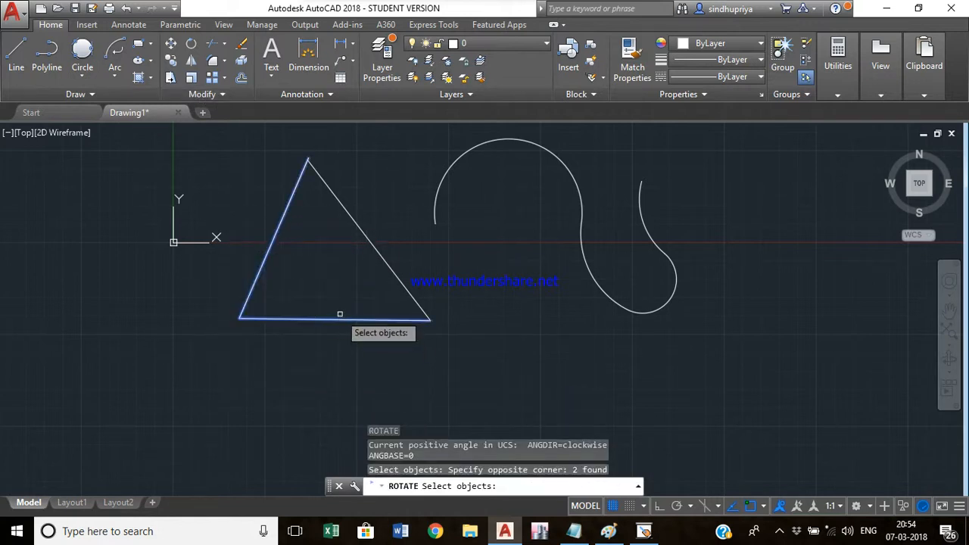
key(Return)
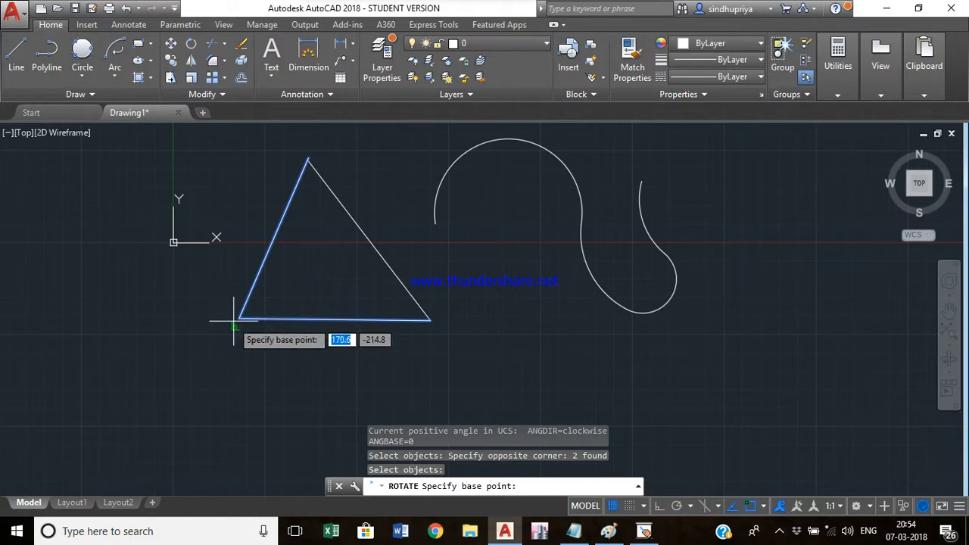
click(240, 318)
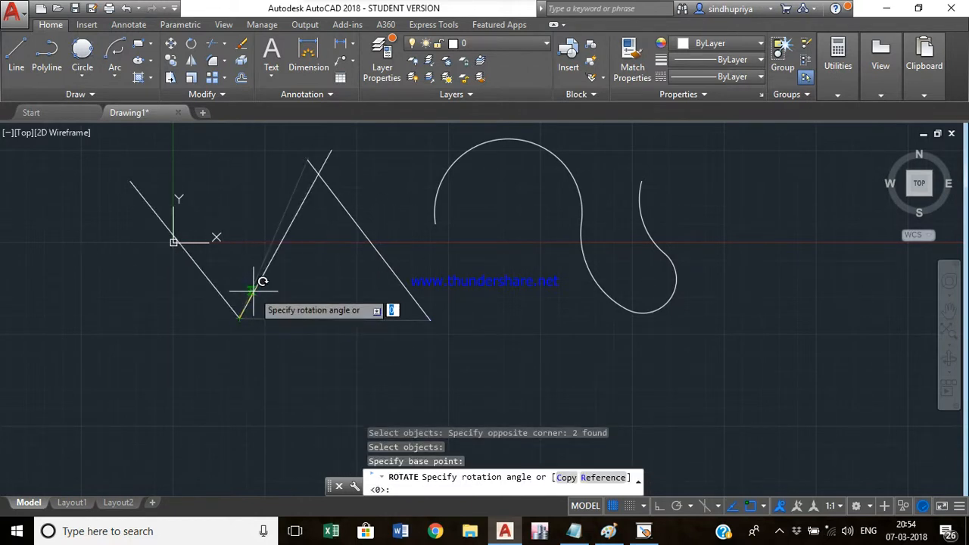
click(264, 309)
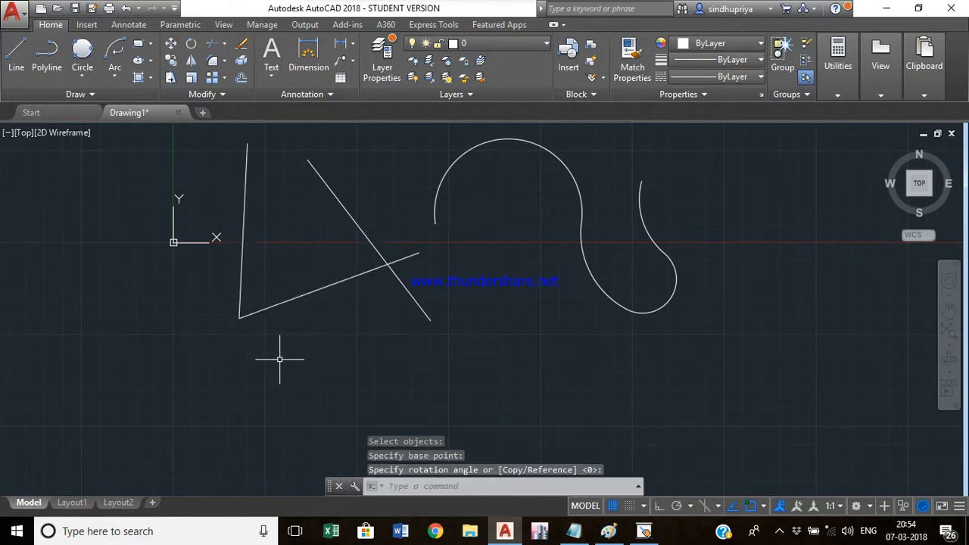
- Rotate a copy of the two rotated lines about the same corner using the Copy option
key(Return)
click(291, 336)
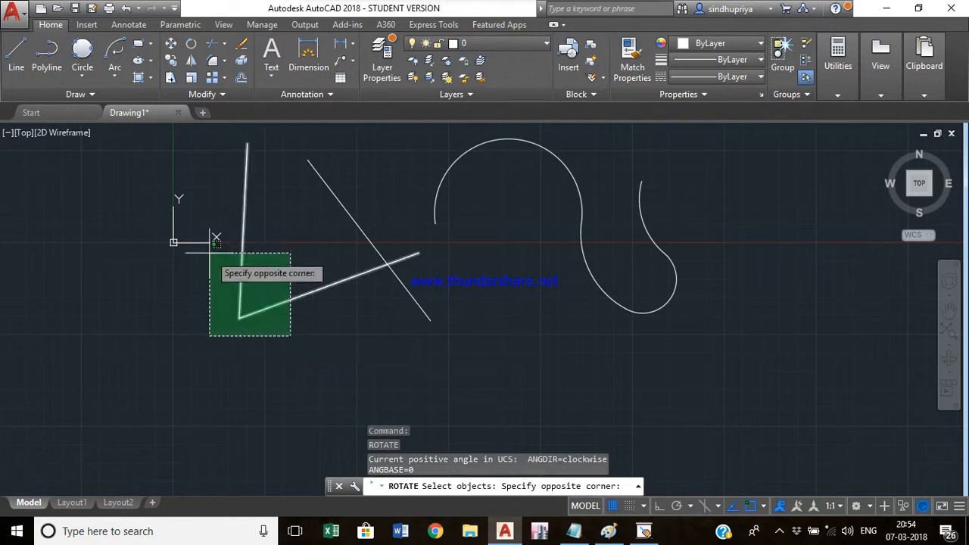
click(227, 256)
key(Return)
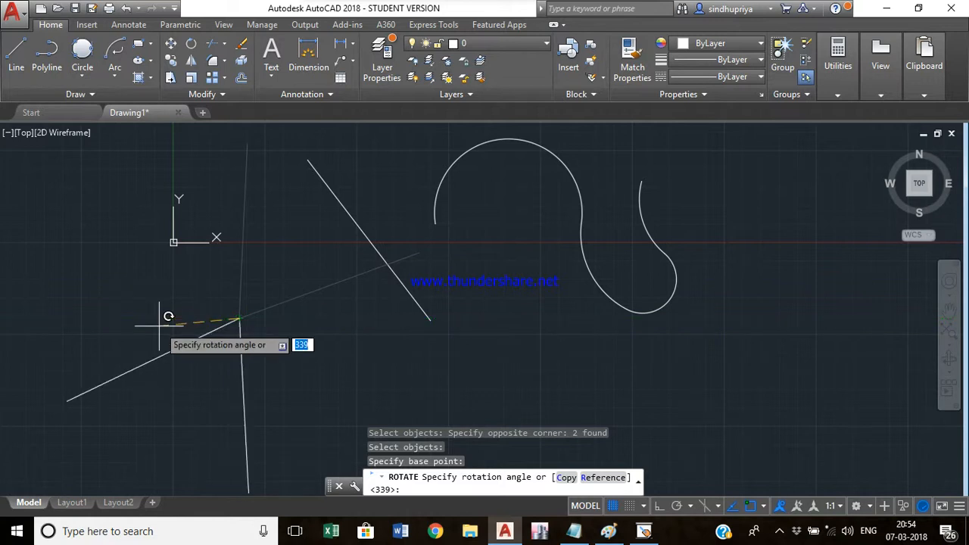
text(c)
key(Return)
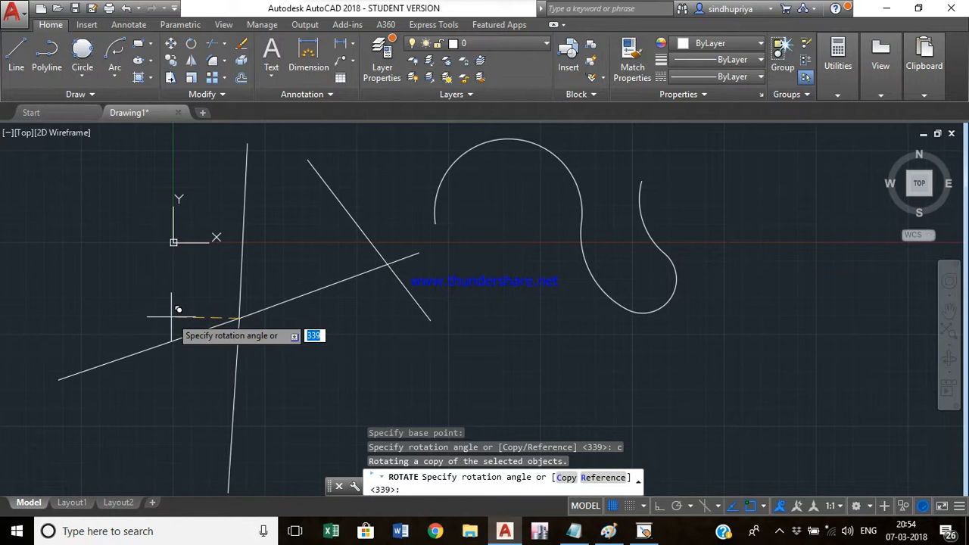
click(114, 333)
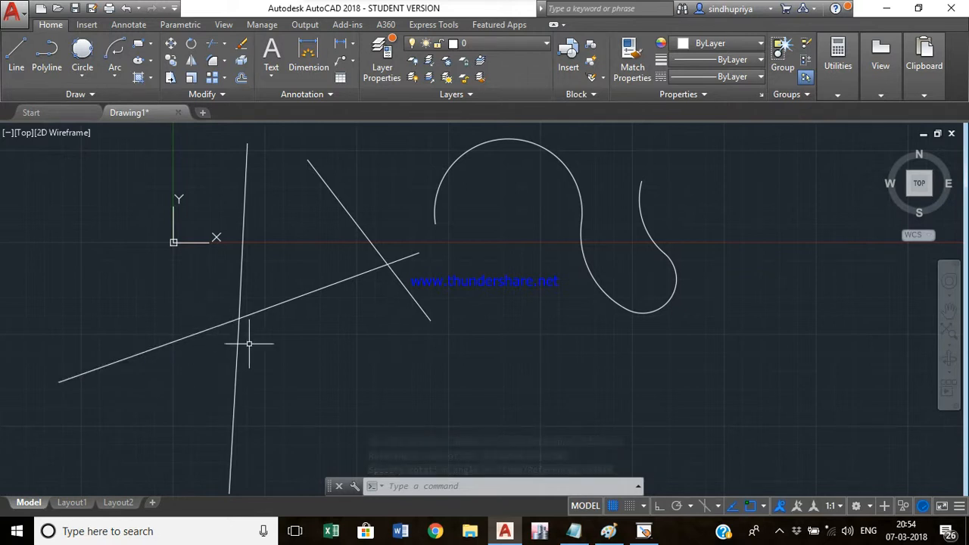
- Mirror the two arcs about a diagonal line while erasing the source objects, then undo the mirror
mouse_move(368, 380)
middle_down()
mouse_move(298, 341)
mouse_move(281, 386)
middle_up()
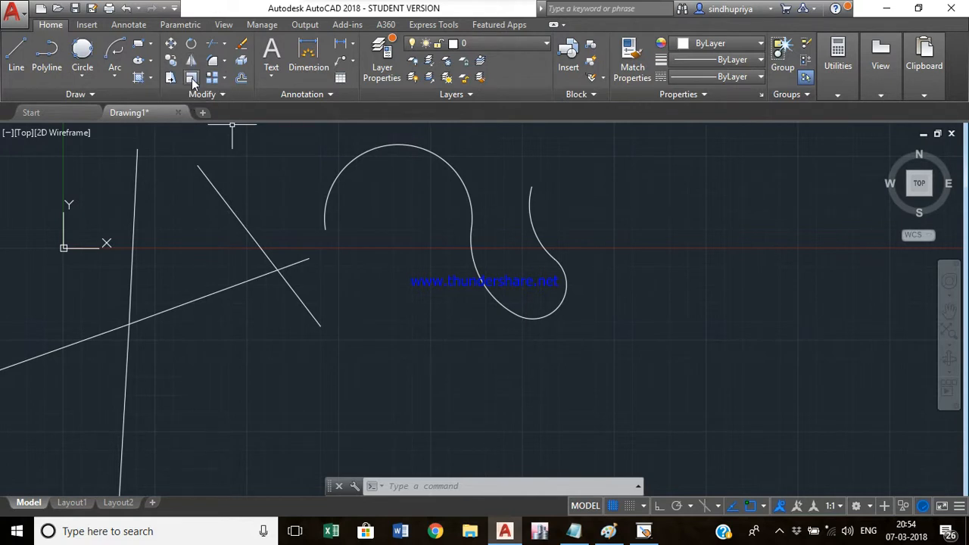
text(mi)
key(Return)
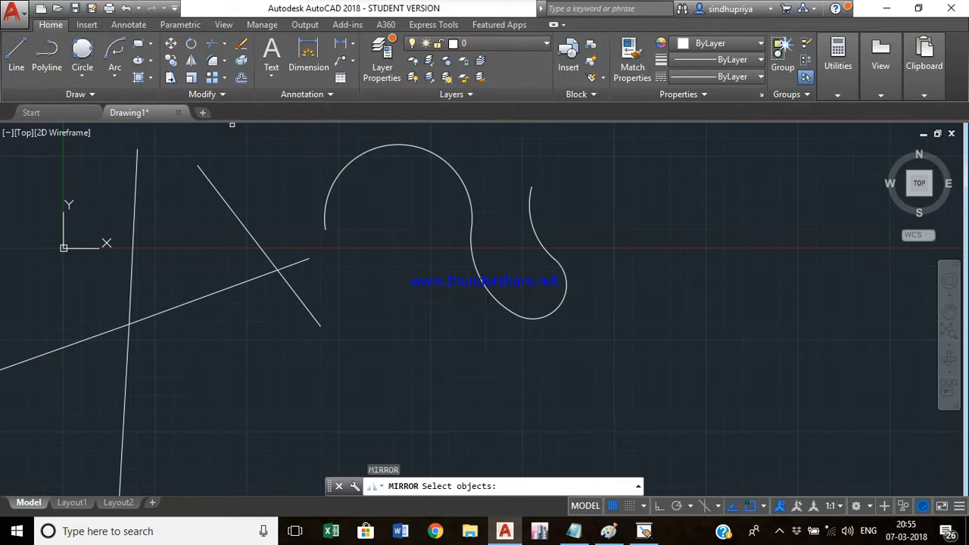
click(618, 361)
click(328, 159)
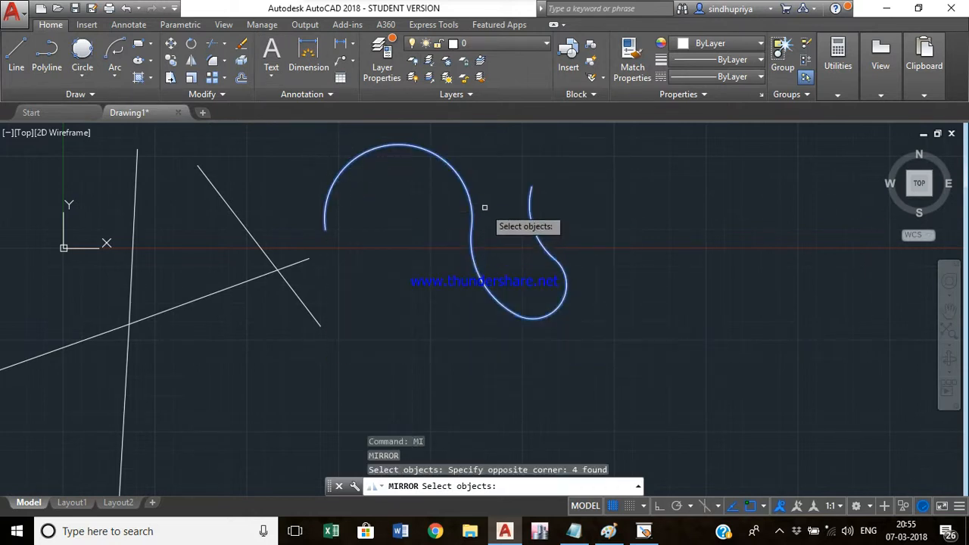
key(Return)
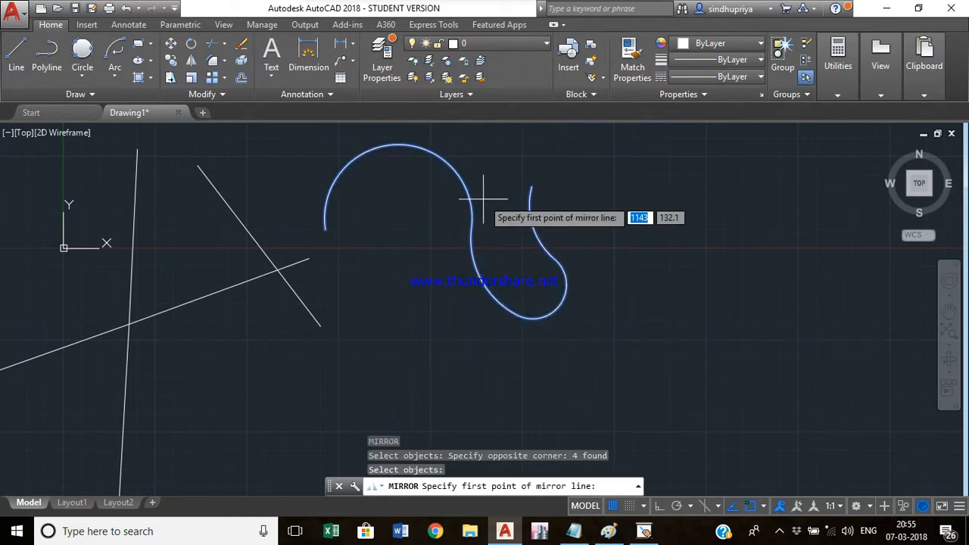
click(530, 189)
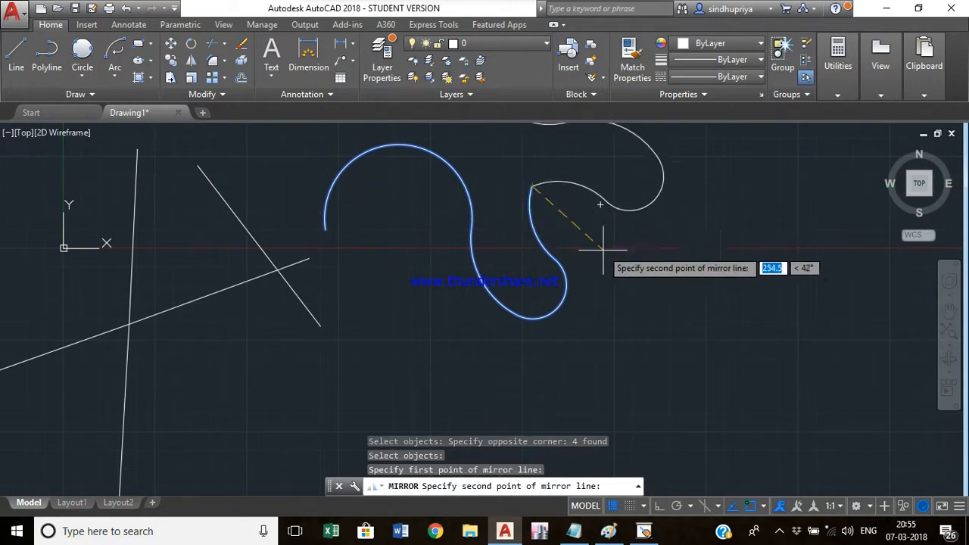
click(660, 322)
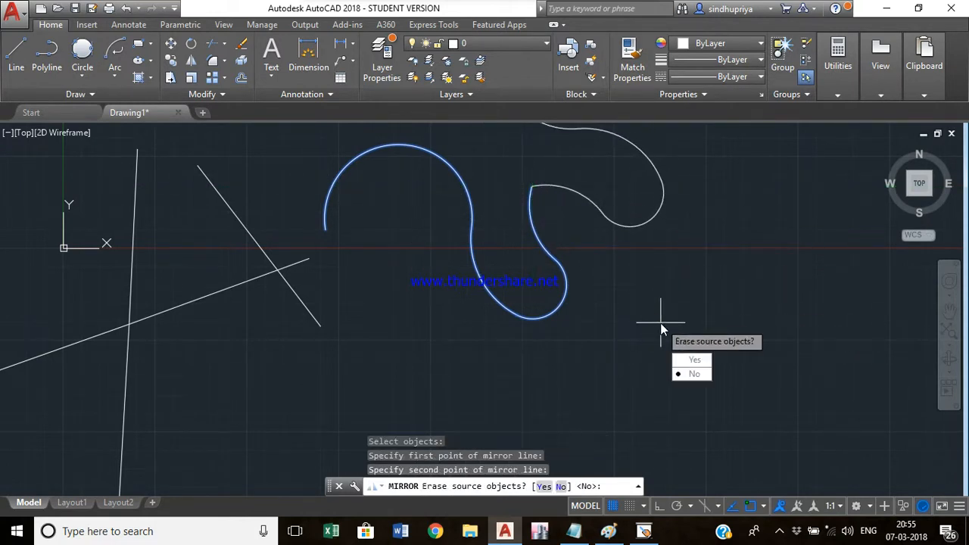
mouse_move(653, 293)
middle_down()
mouse_move(566, 357)
mouse_move(542, 403)
middle_up()
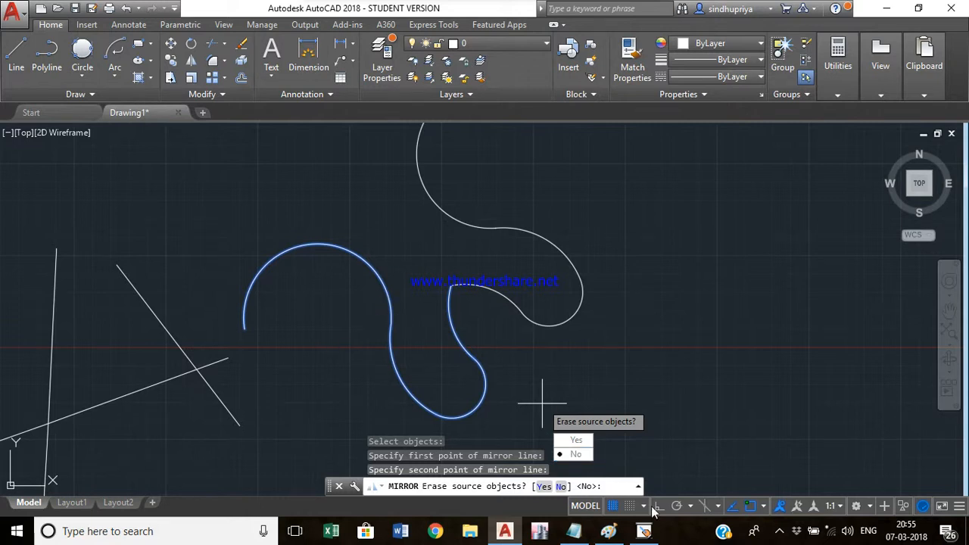
text(y)
key(Return)
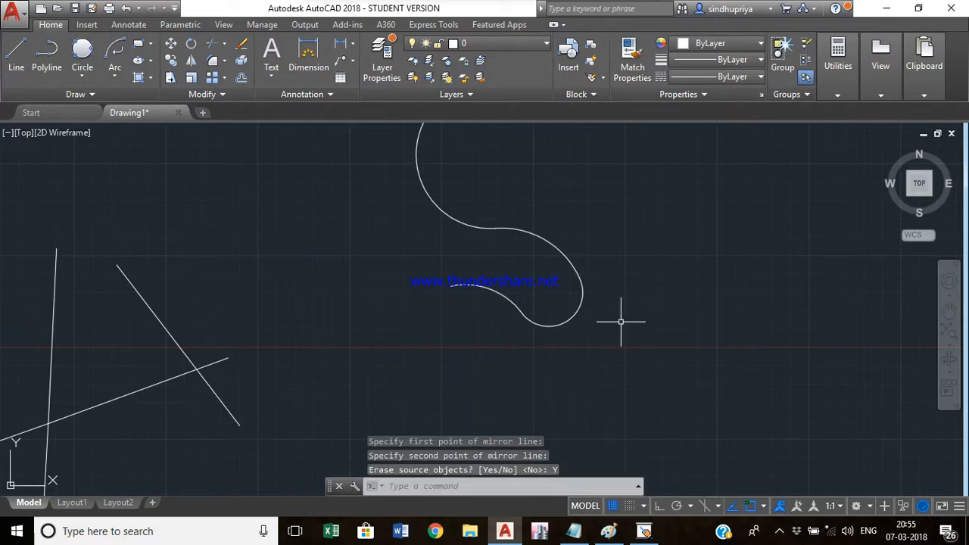
key(ctrl+z)
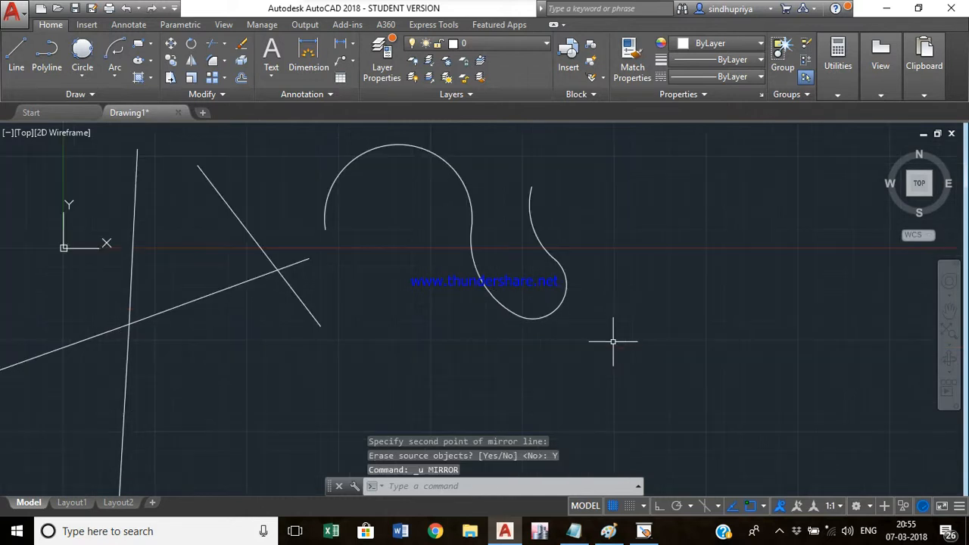
- Mirror the two arcs about a diagonal line from the right arc's upper end, keeping the source objects
click(192, 61)
click(639, 389)
click(415, 156)
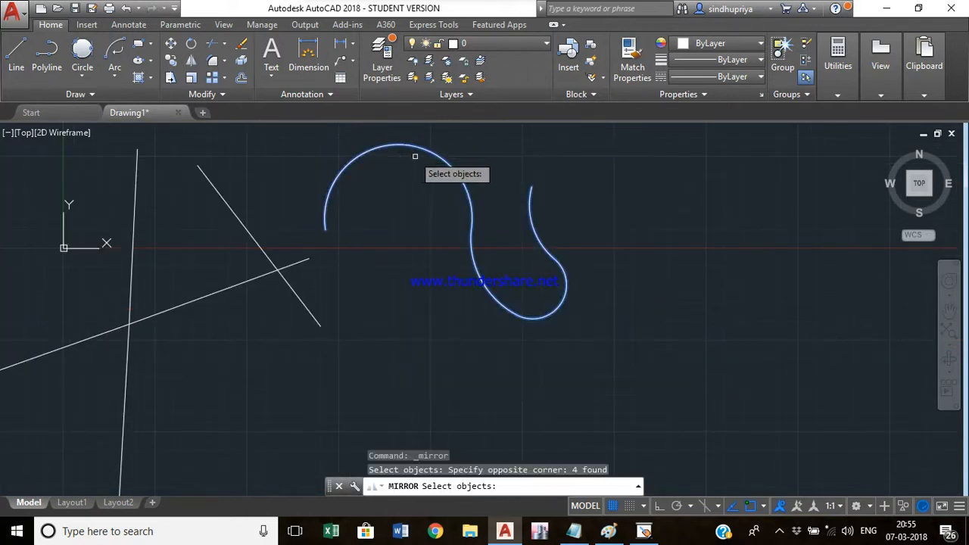
key(Return)
click(532, 185)
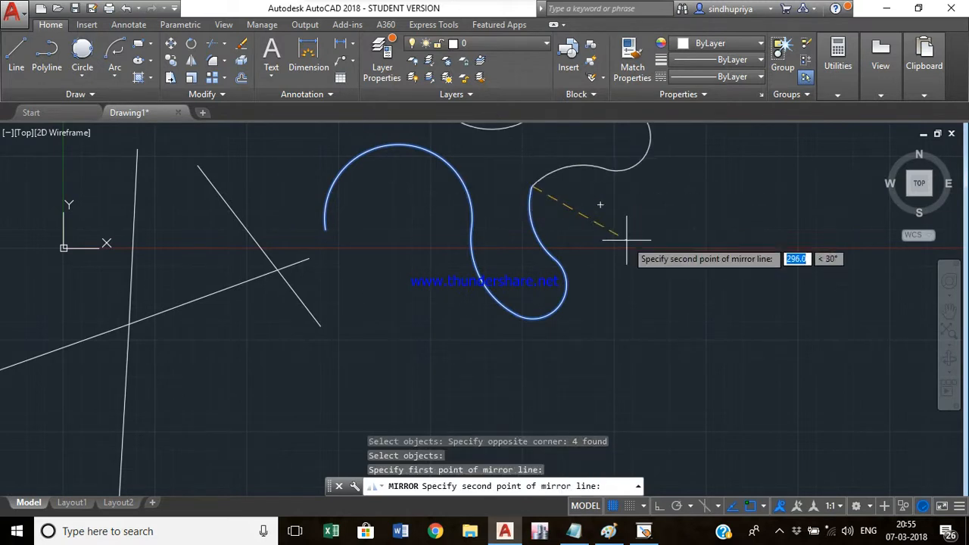
click(629, 297)
click(659, 348)
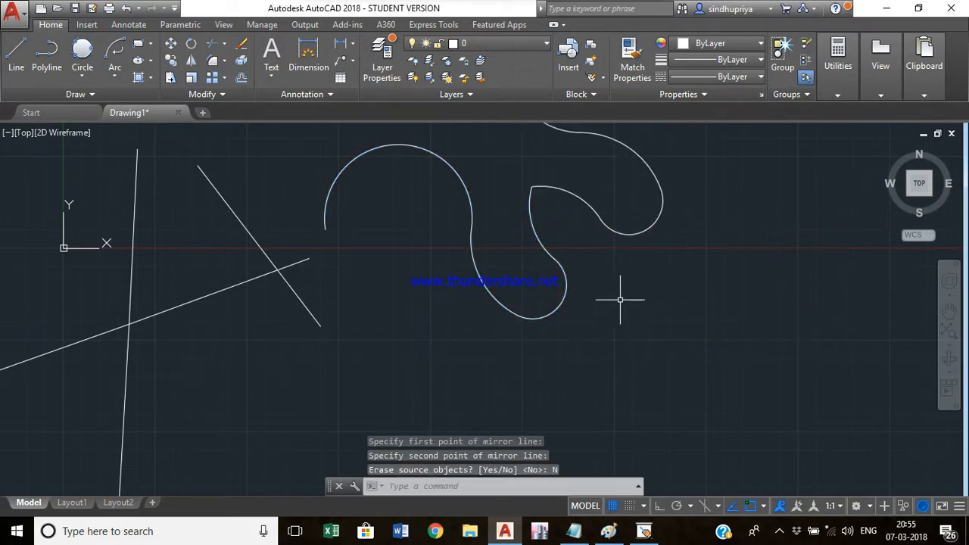